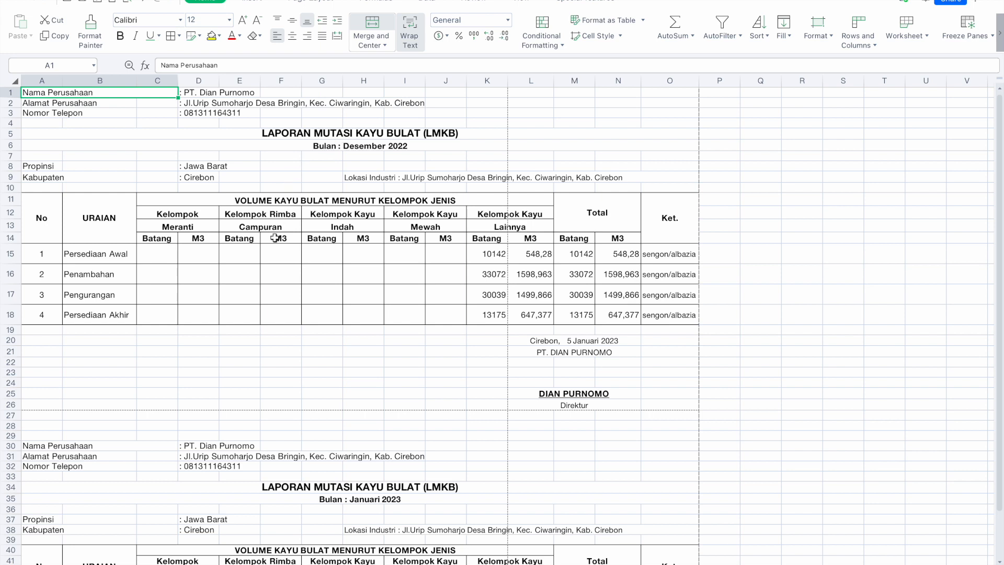
left_click(114, 258)
left_click(111, 279)
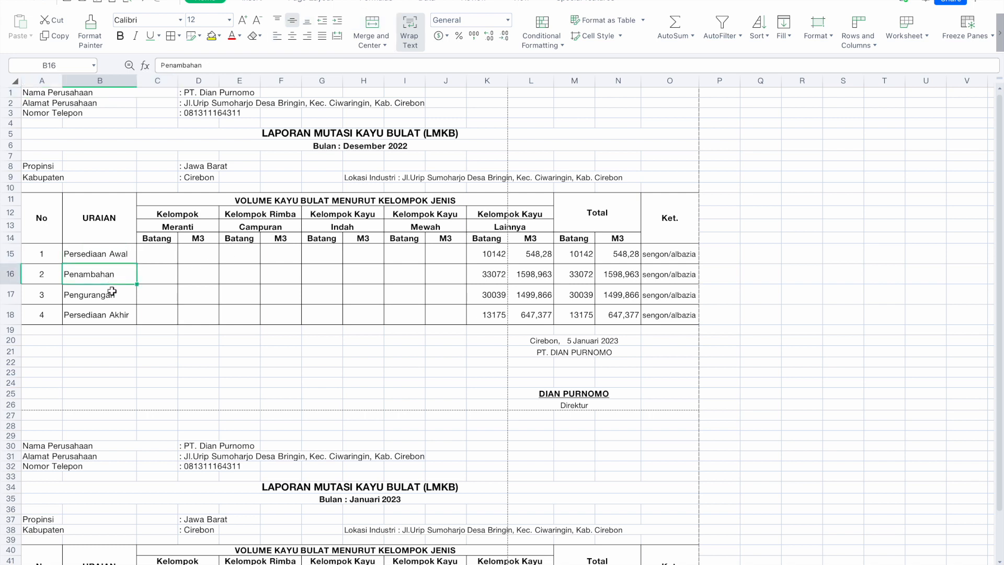
left_click(112, 296)
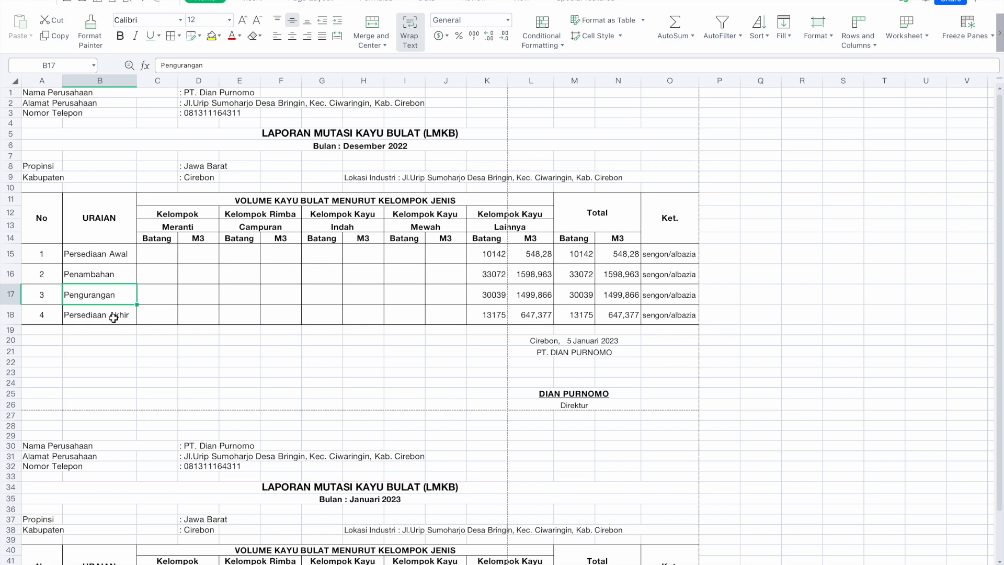
left_click(113, 317)
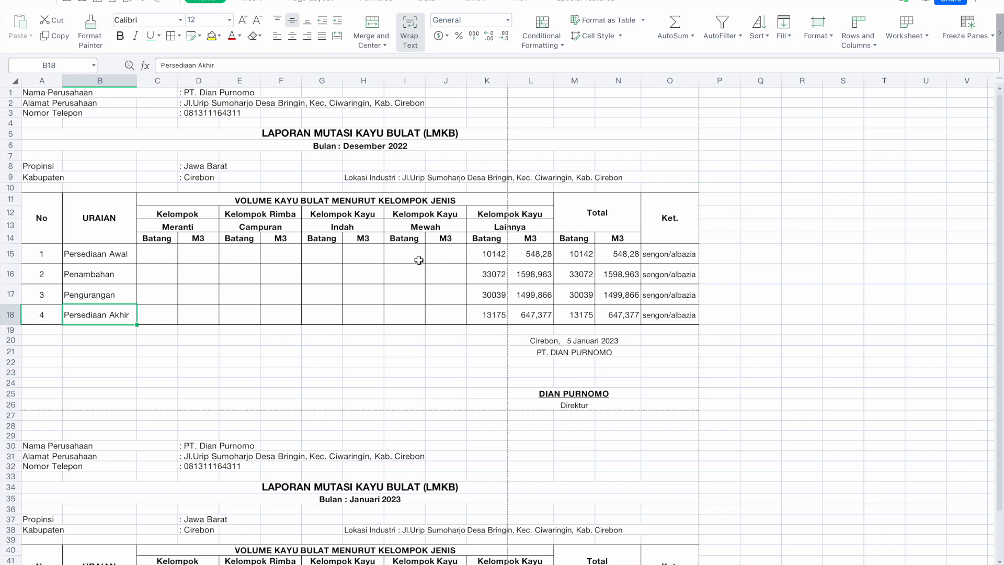
left_click(158, 262)
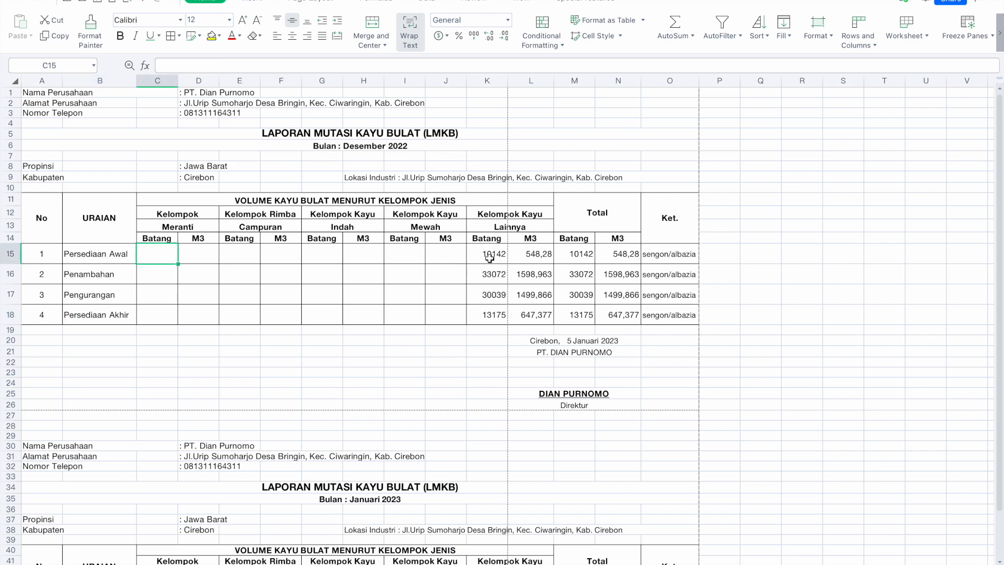
left_click(604, 254)
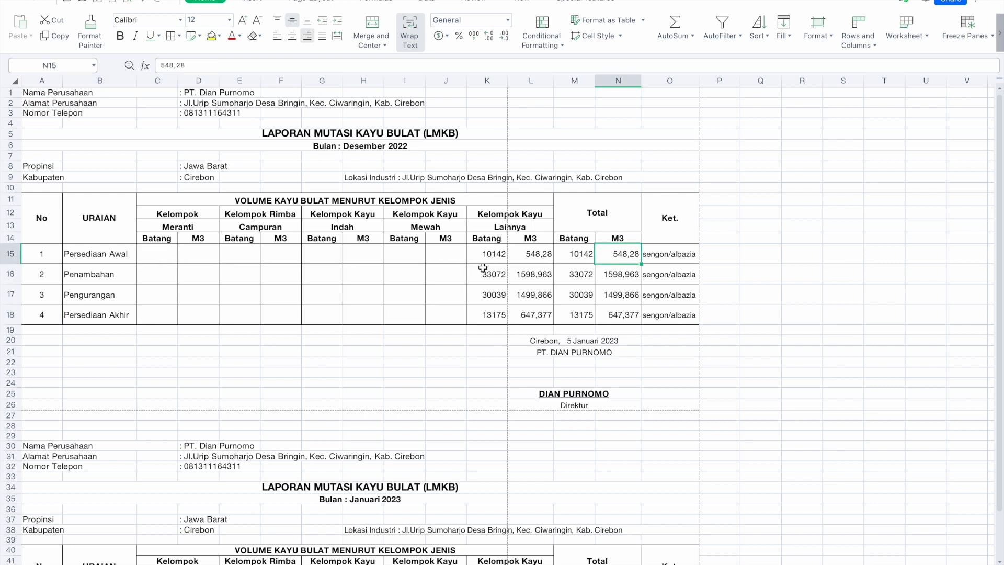
left_click(495, 256)
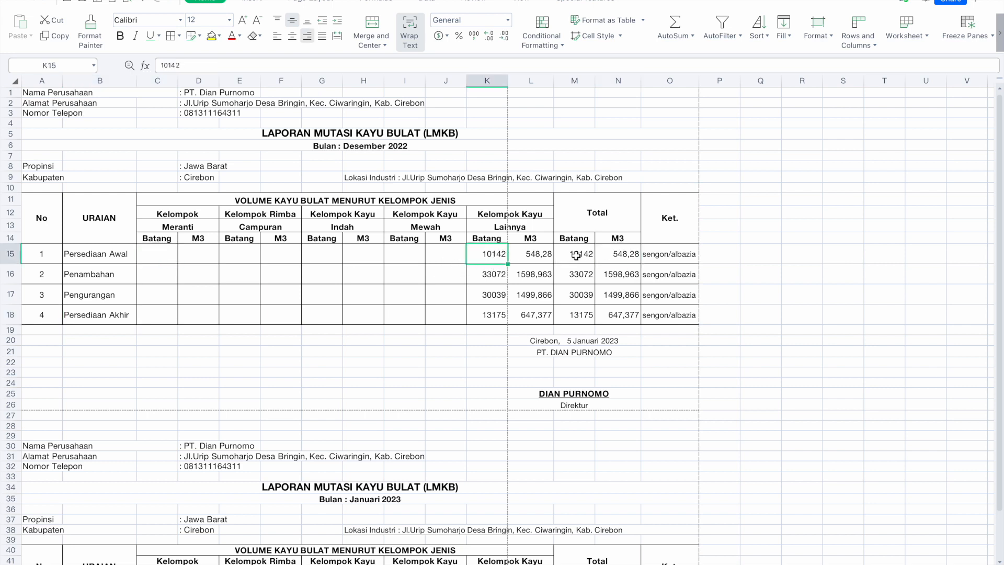
left_click(622, 254)
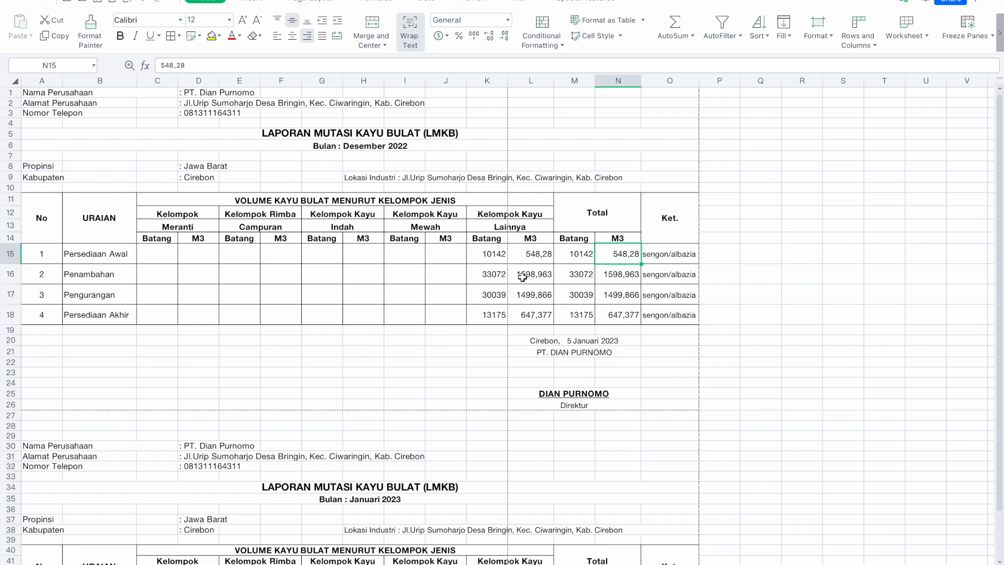
left_click(530, 256)
left_click(612, 253)
left_click(528, 273)
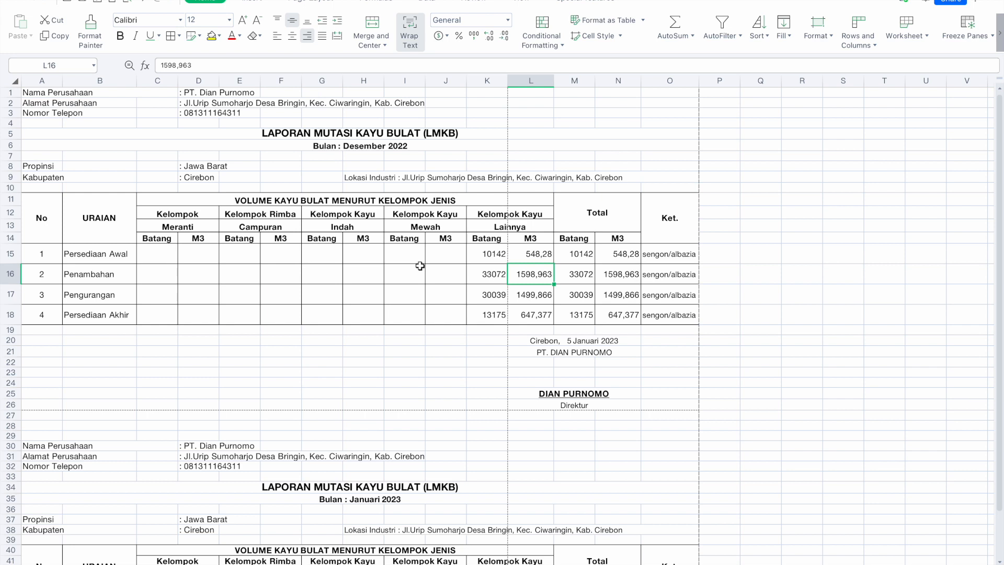
left_click(386, 148)
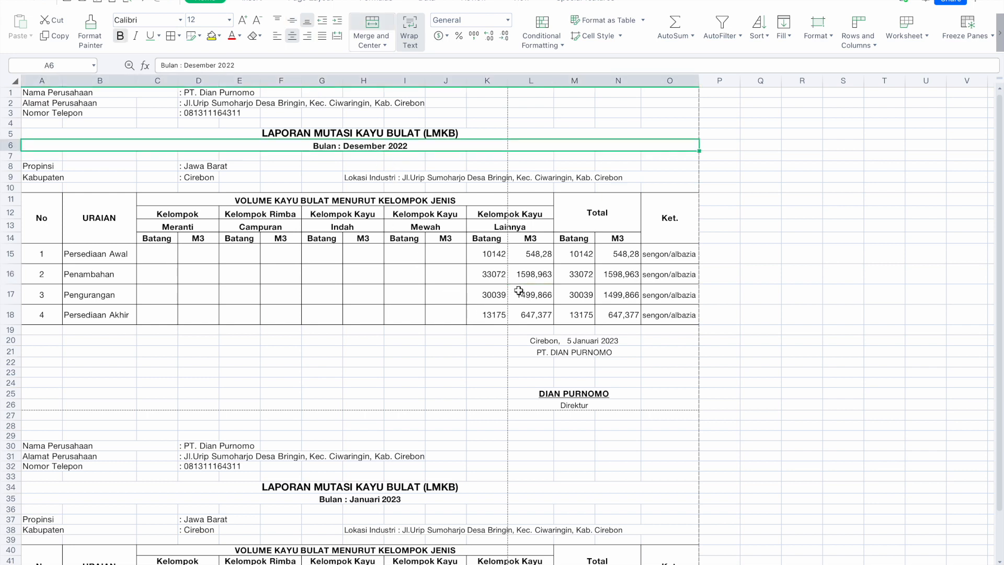
left_click(519, 212)
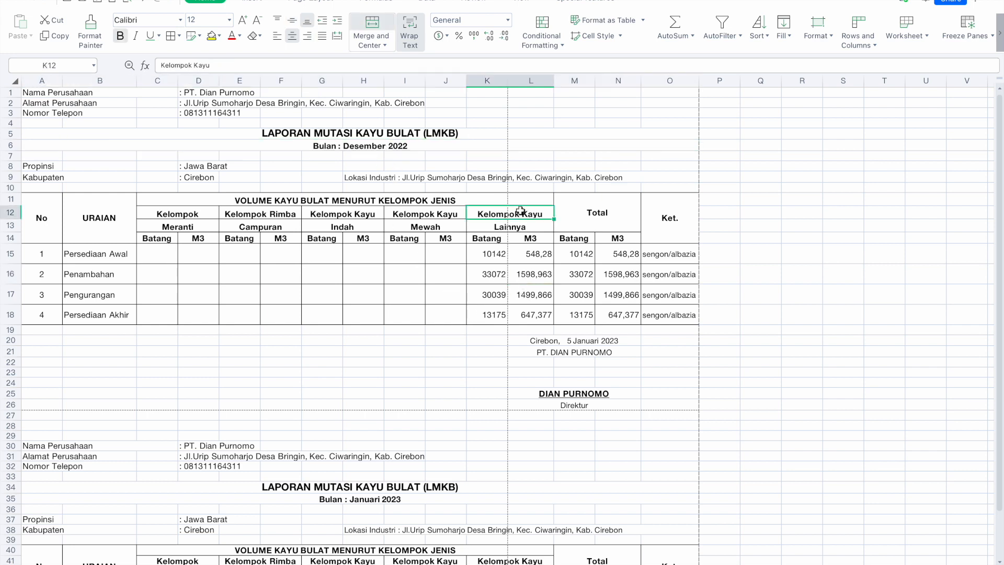
left_click(502, 229)
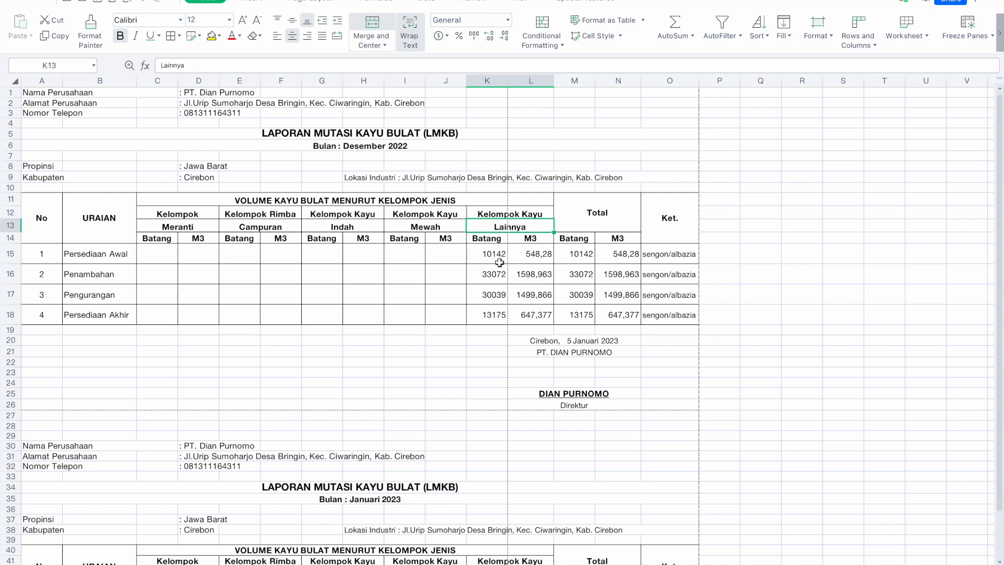
left_click(520, 281)
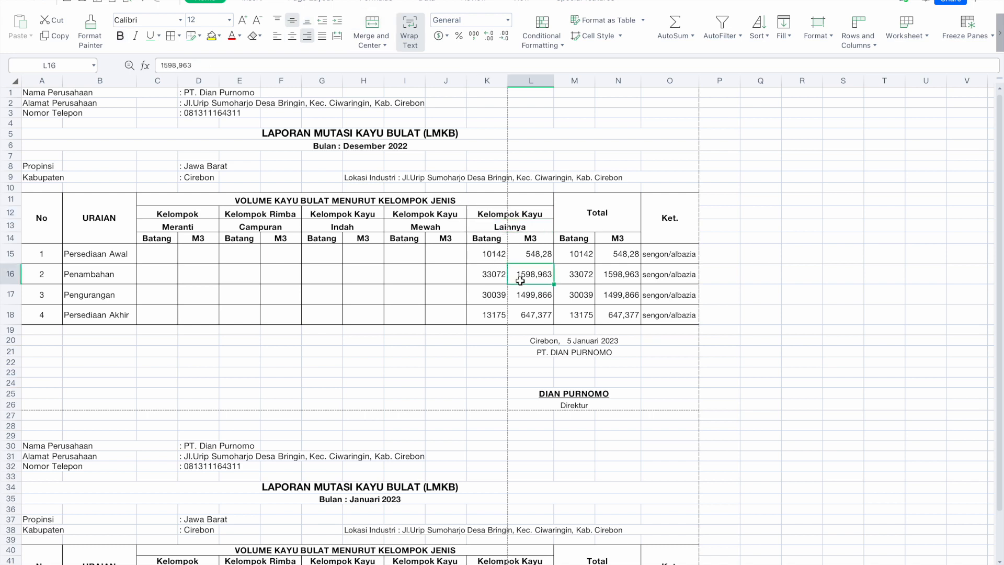
left_click(488, 283)
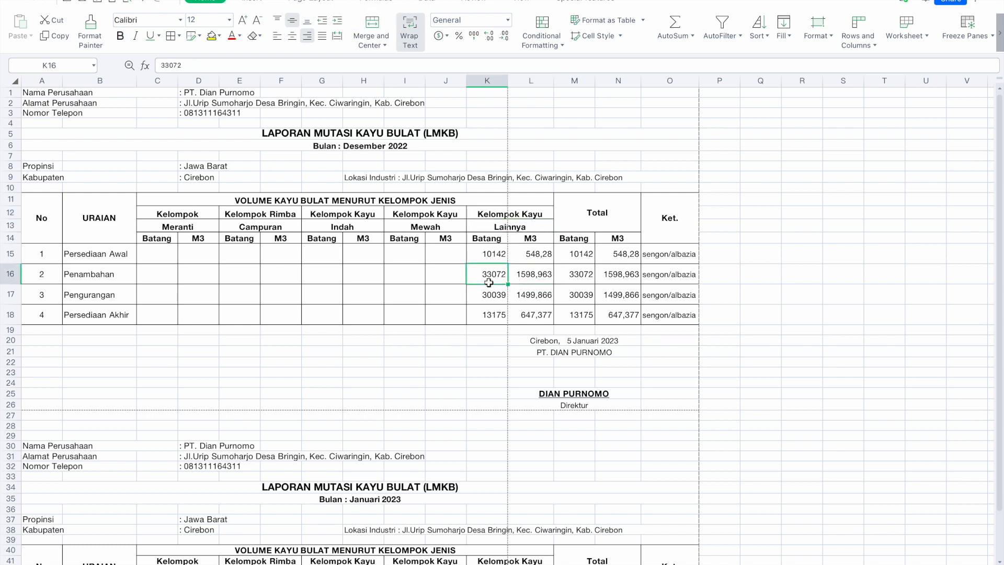
left_click(524, 278)
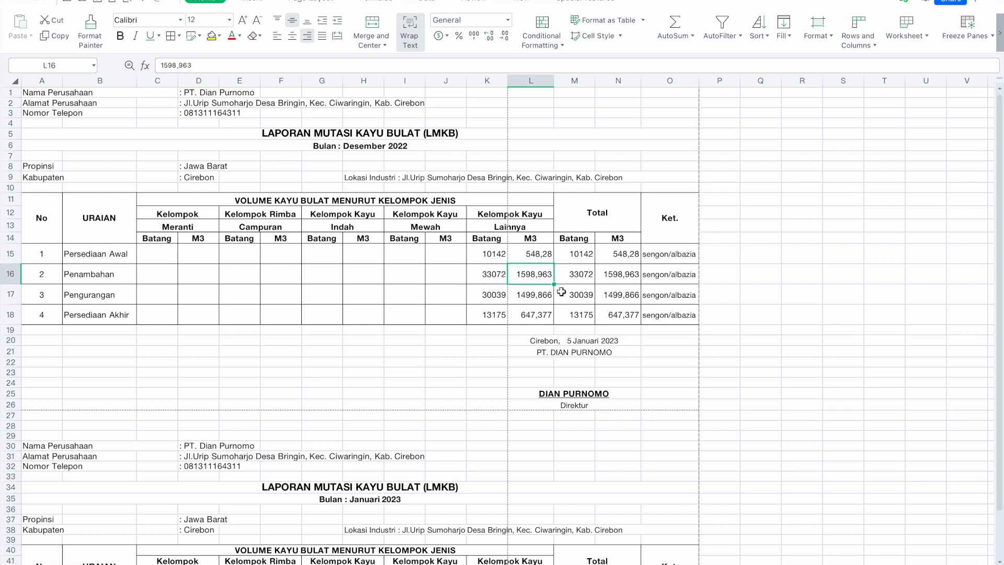
left_click(613, 276)
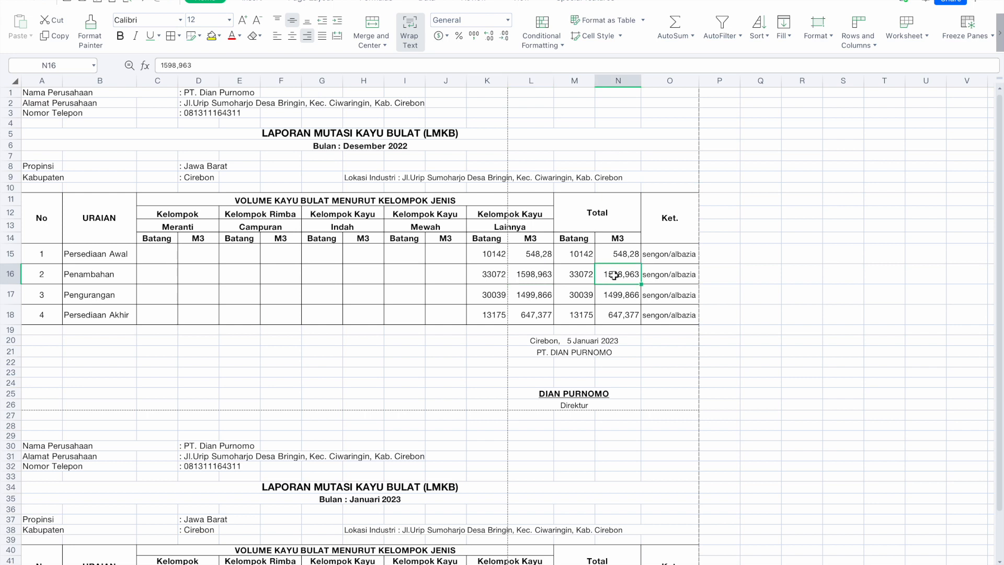
left_click(529, 281)
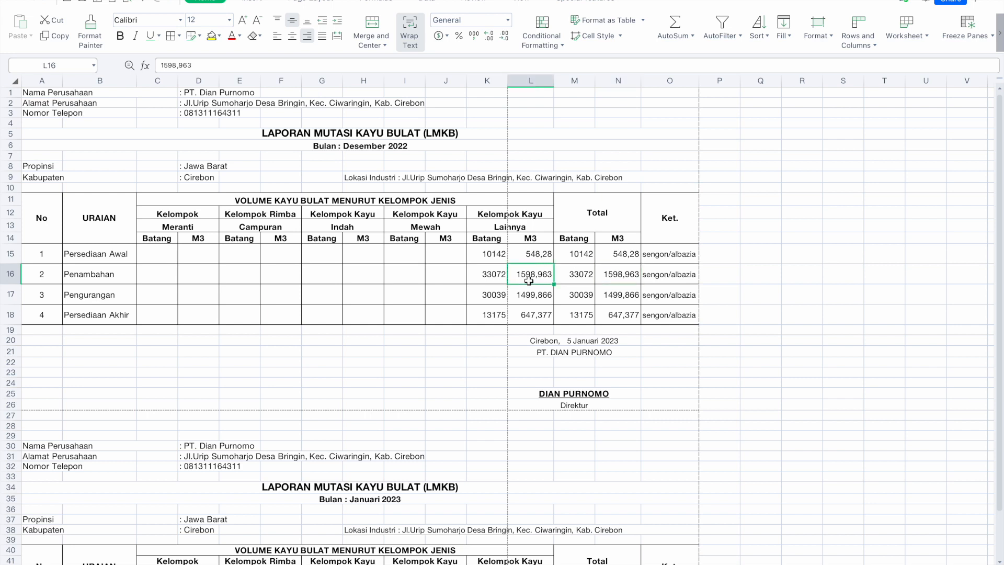
left_click(608, 275)
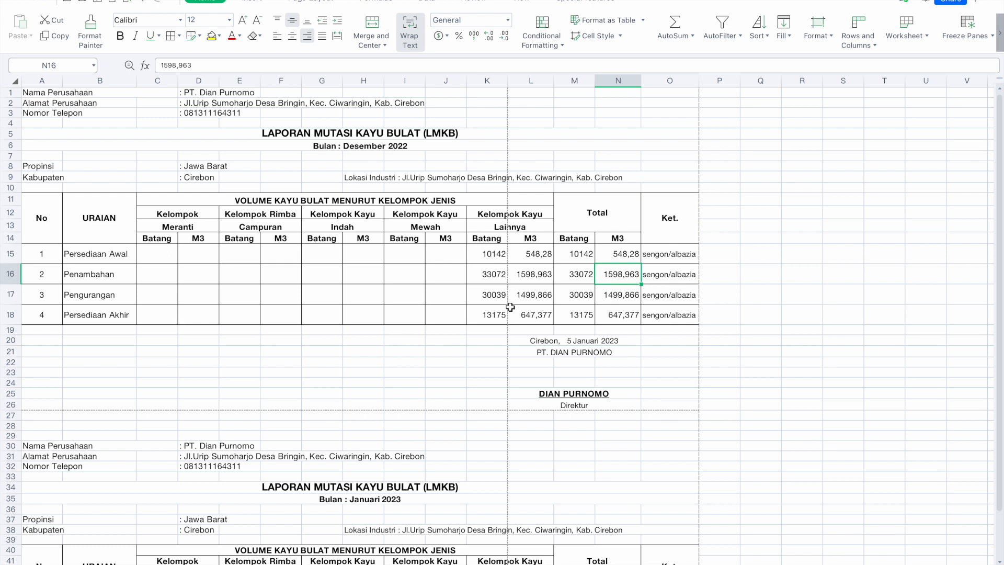
left_click(528, 296)
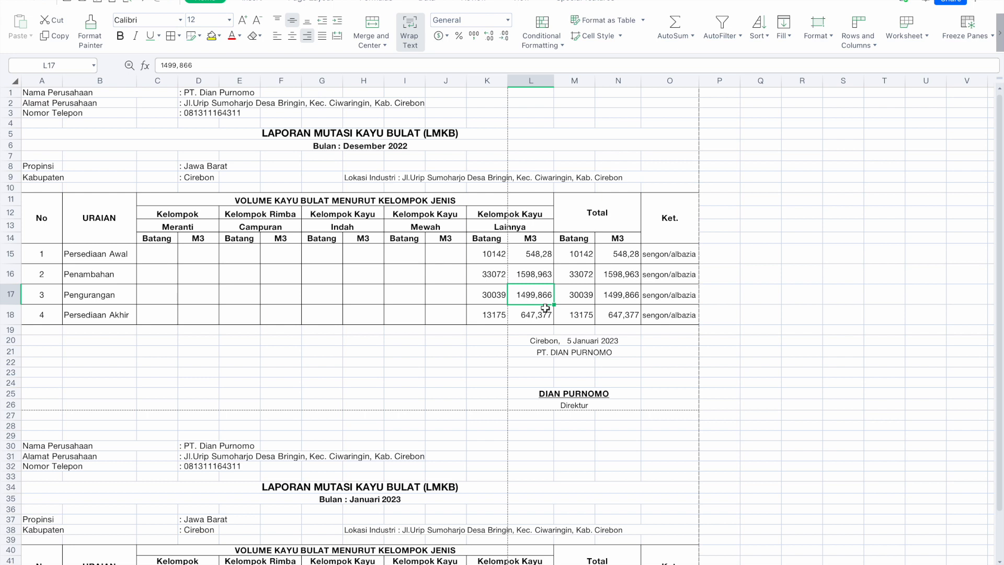
left_click(616, 301)
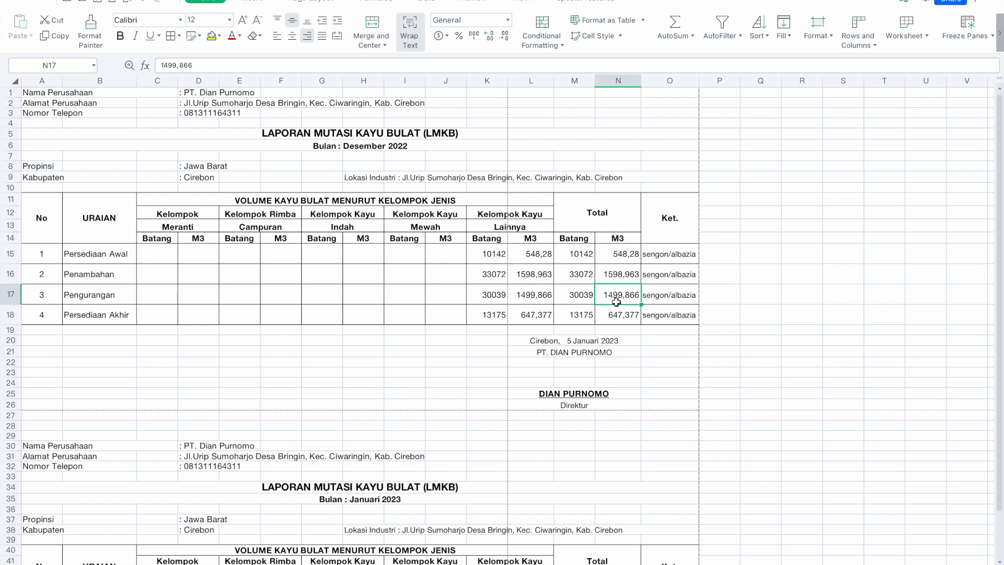
left_click(500, 297)
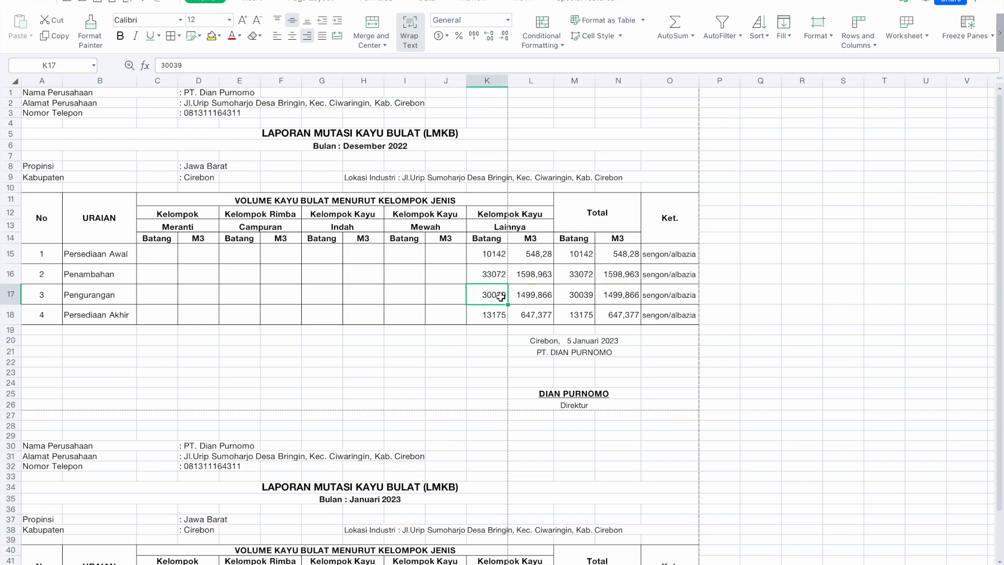
left_click(568, 296)
left_click(532, 297)
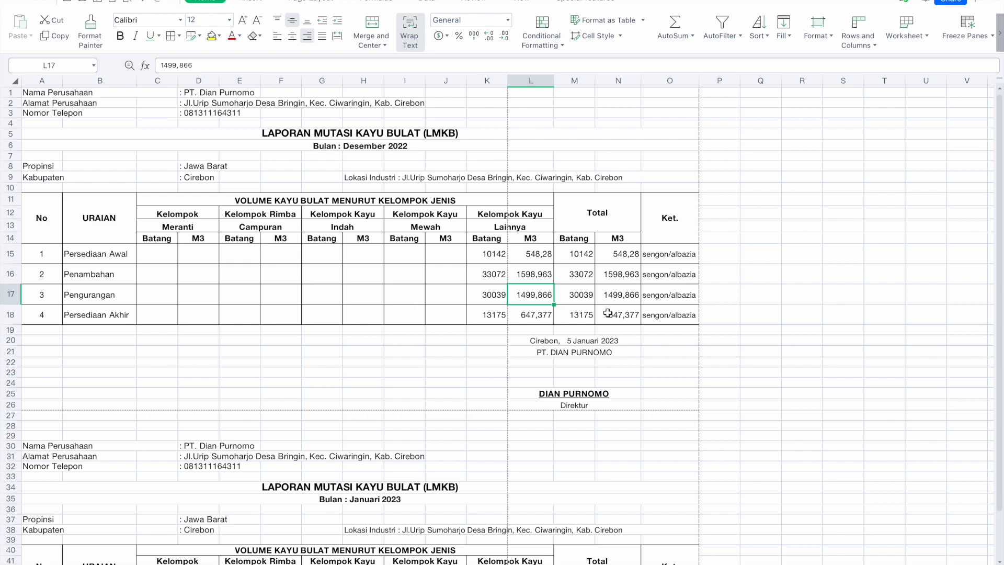
left_click(623, 317)
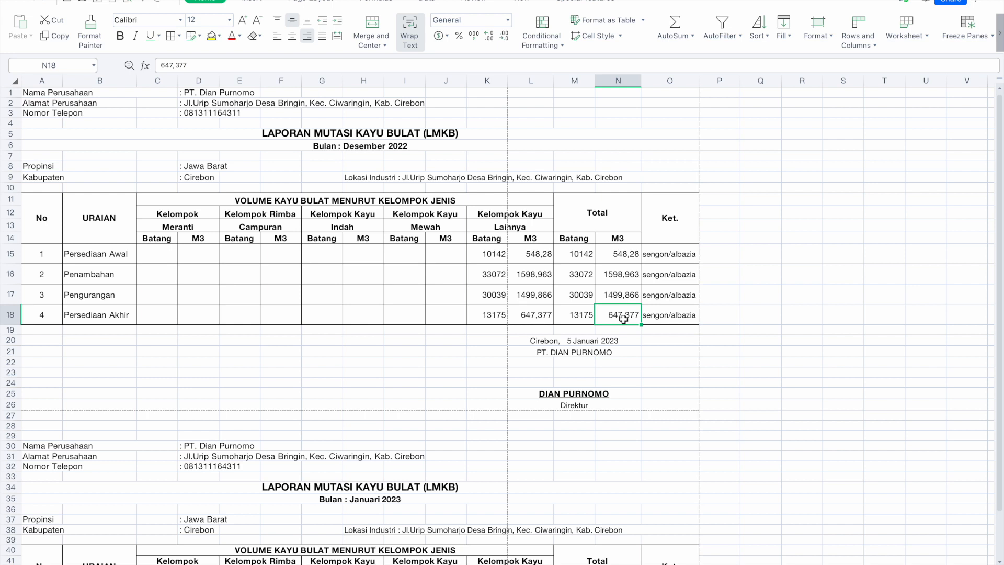
left_click_drag(611, 253, 613, 317)
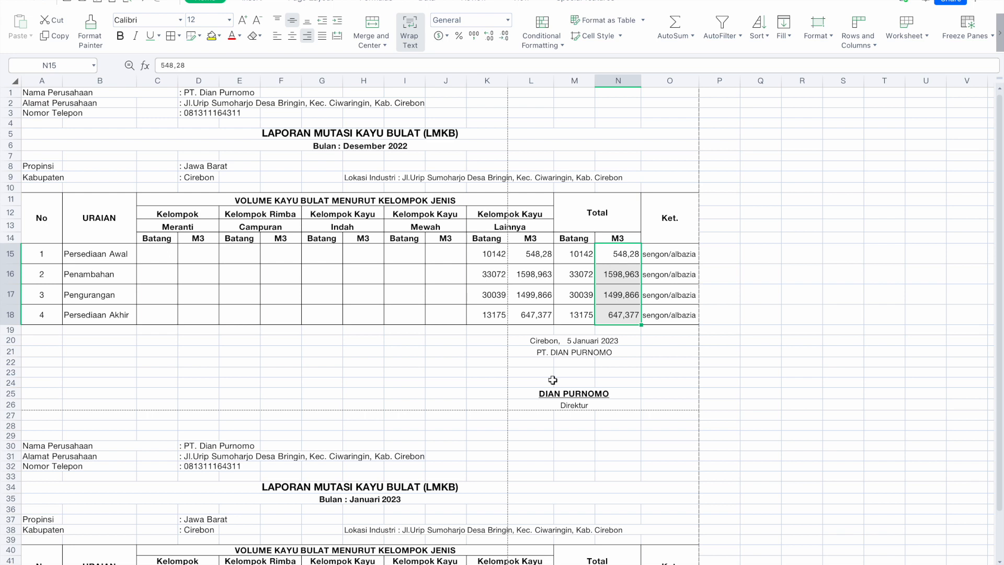
Glance at the LMKO sheet, then scroll back to LMKB's Januari 2023 table ending at row 11.
left_click(523, 364)
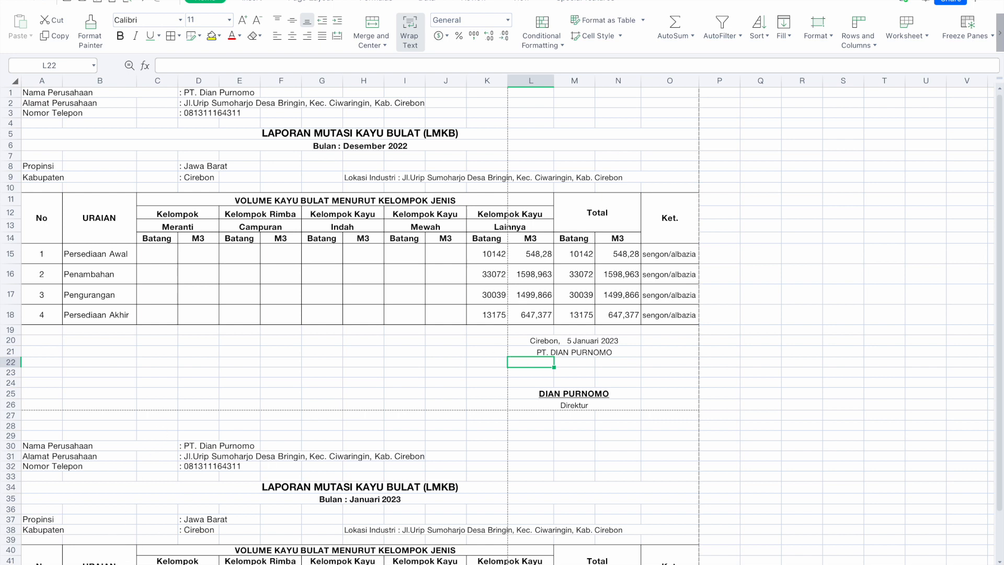
key("ctrl+Page_Down")
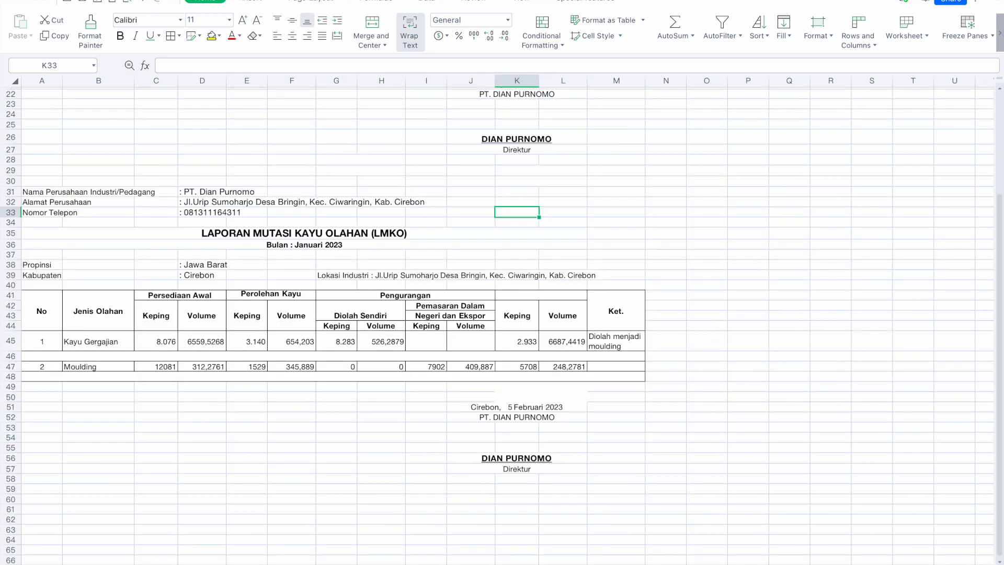
scroll(108, 480, "up", 7)
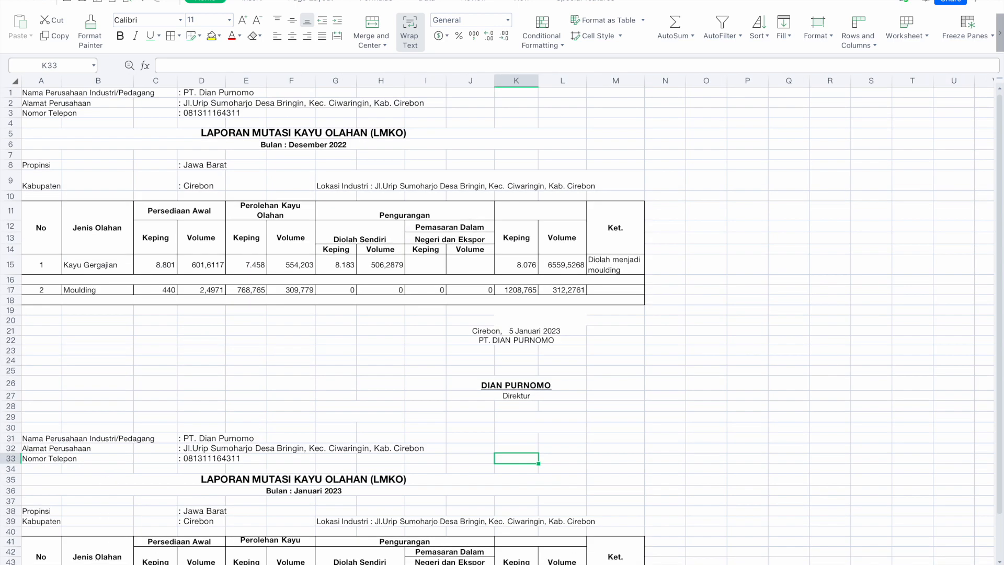
key("ctrl+Page_Up")
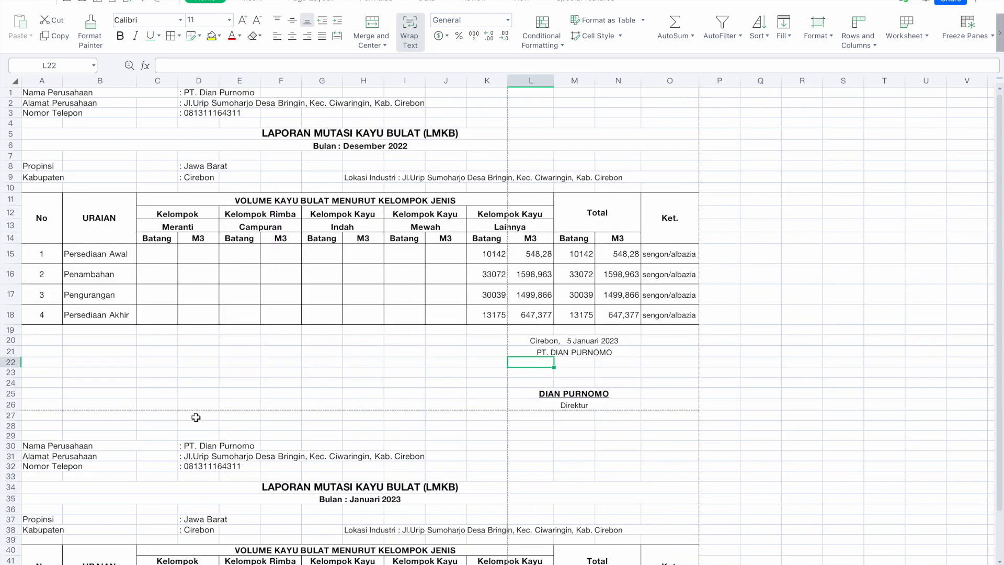
left_click(255, 363)
scroll(255, 363, "down", 3)
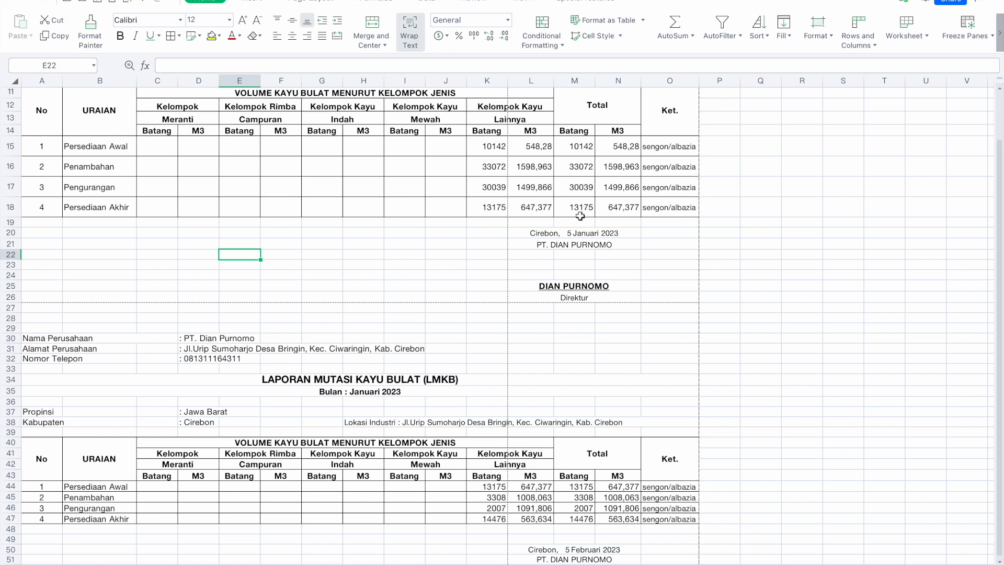
left_click(608, 210)
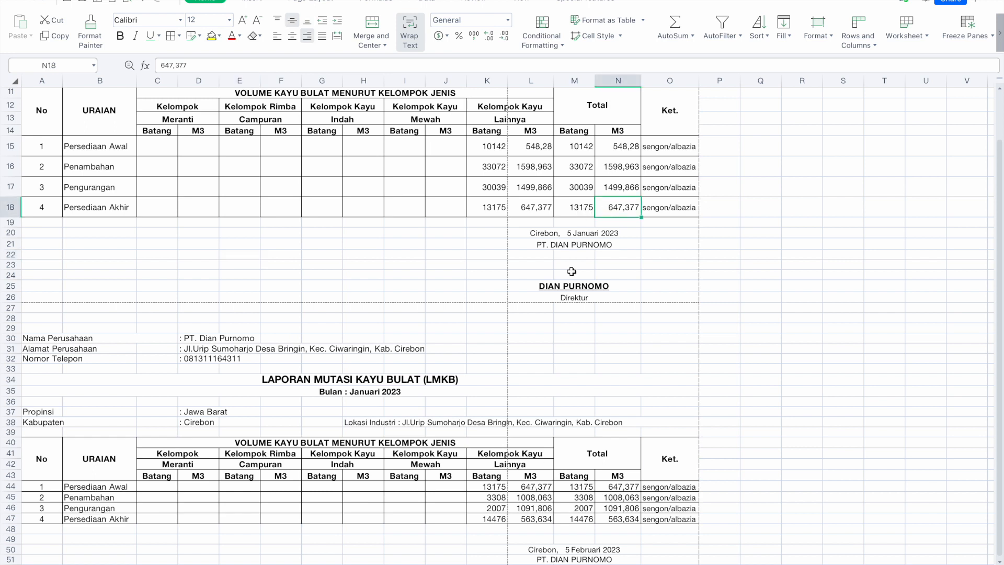
left_click(531, 485)
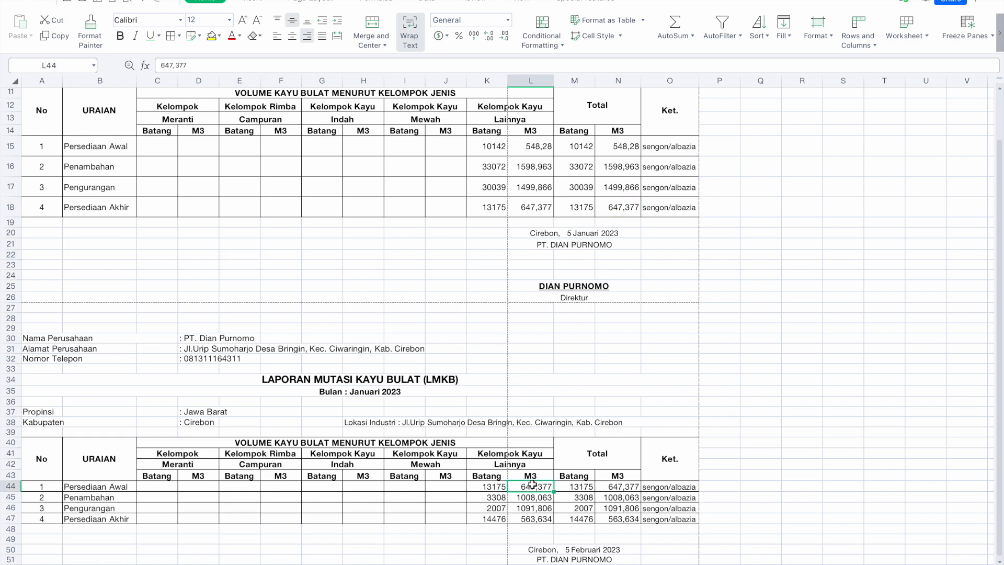
left_click(613, 209)
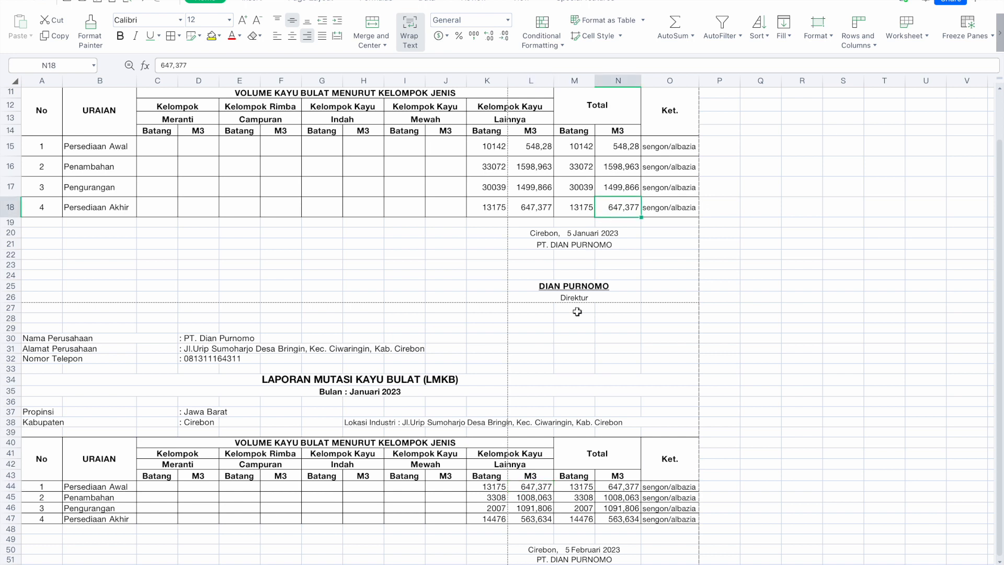
left_click(535, 487)
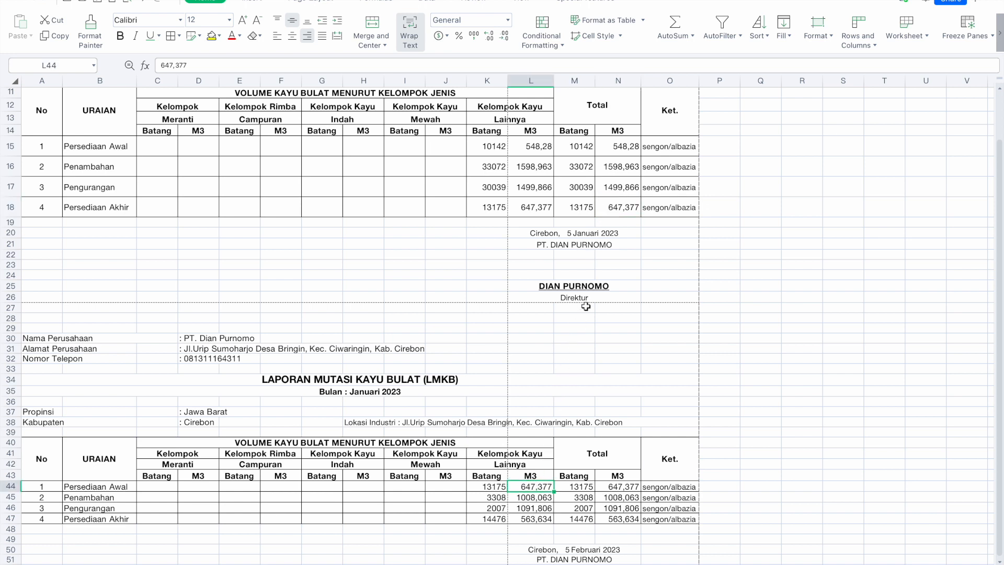
left_click(610, 205)
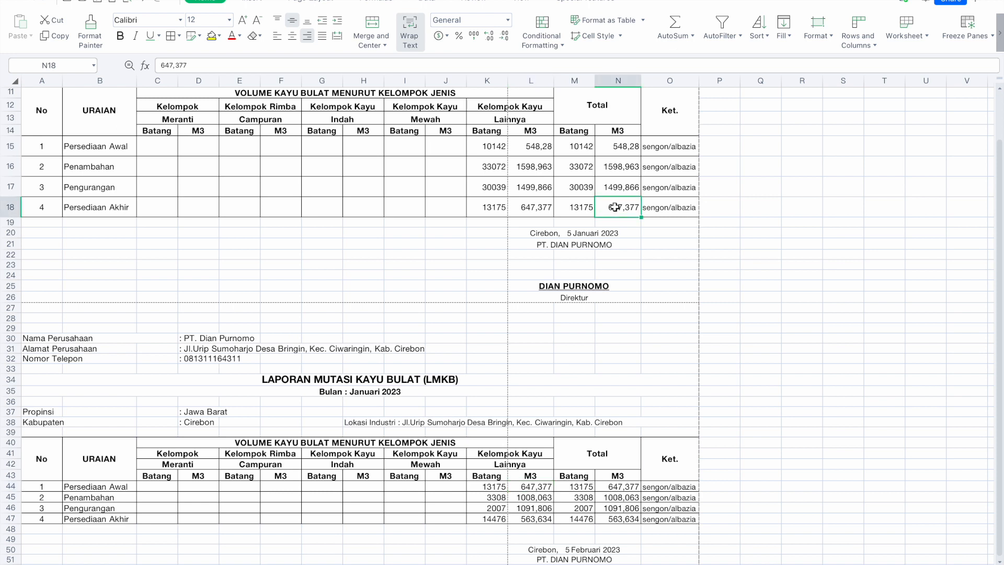
left_click(544, 489)
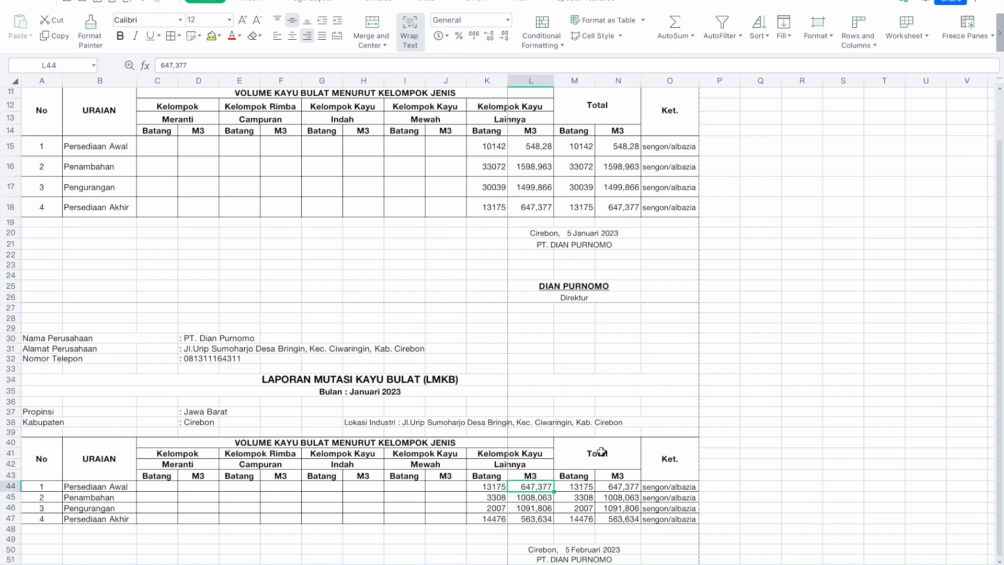
left_click(612, 211)
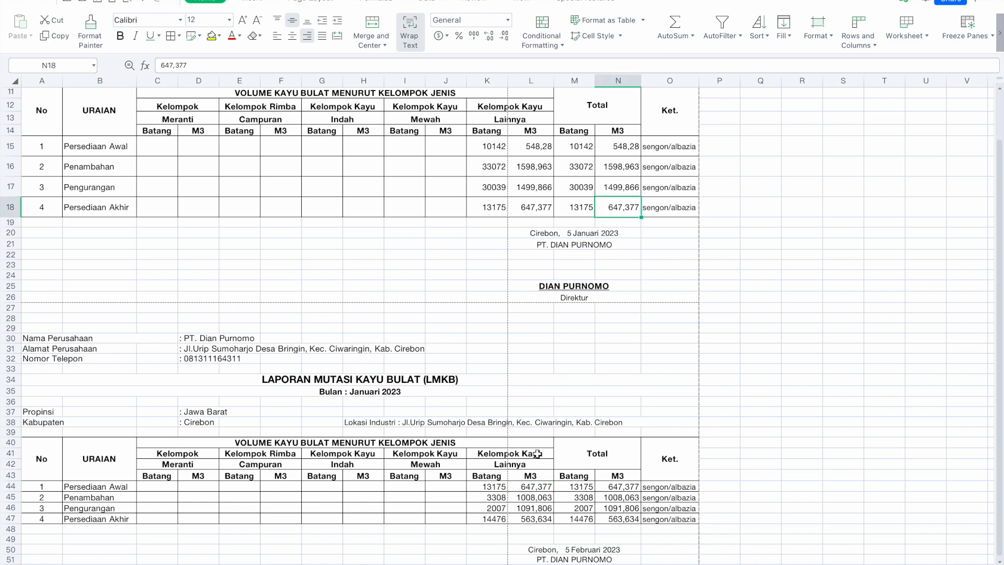
left_click(538, 486)
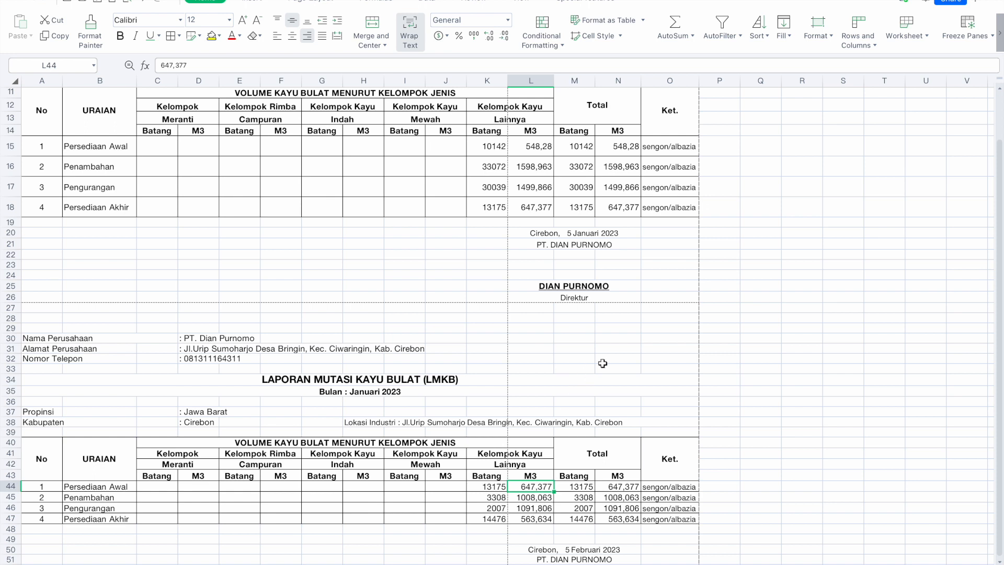
left_click(626, 206)
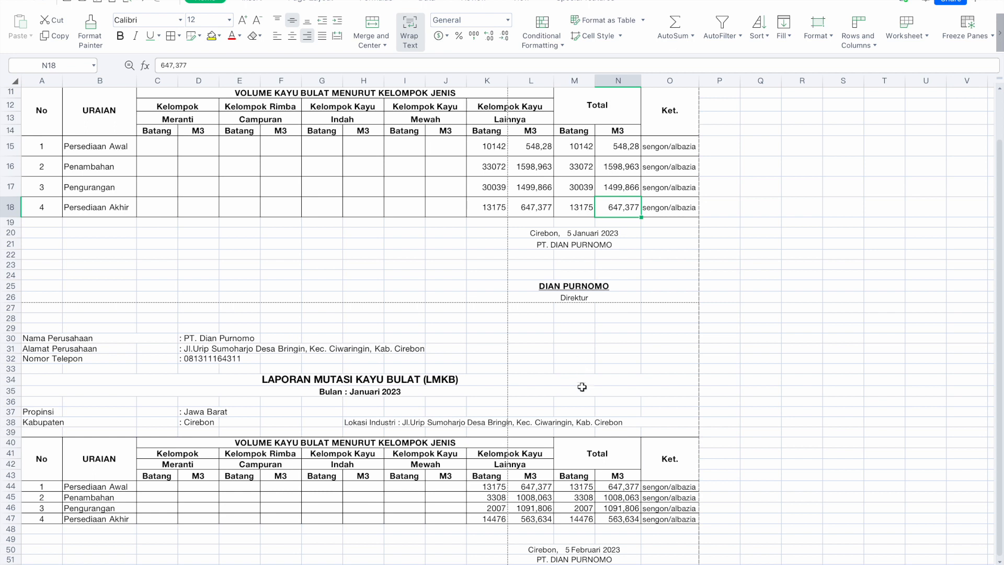
left_click(544, 486)
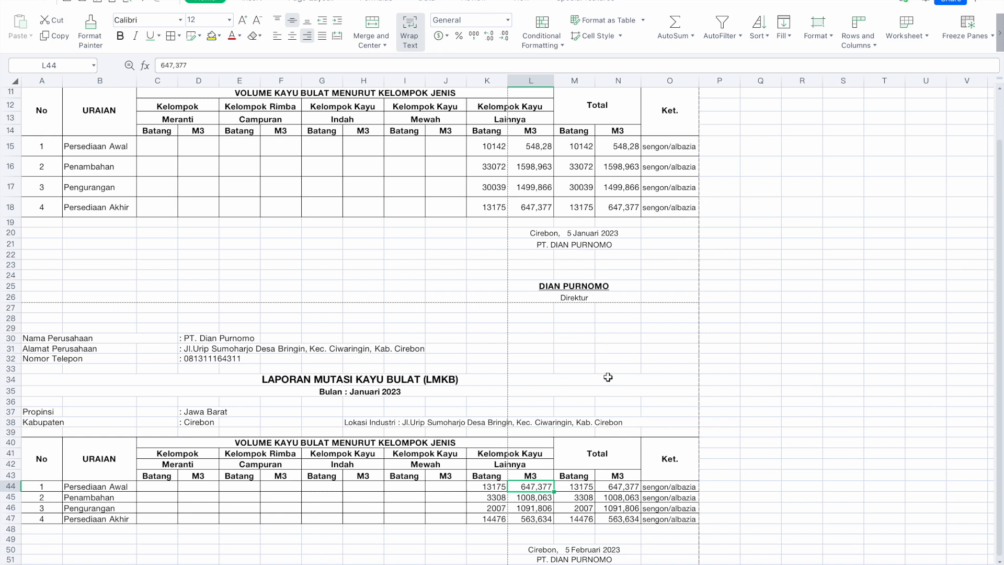
scroll(608, 377, "down", 3)
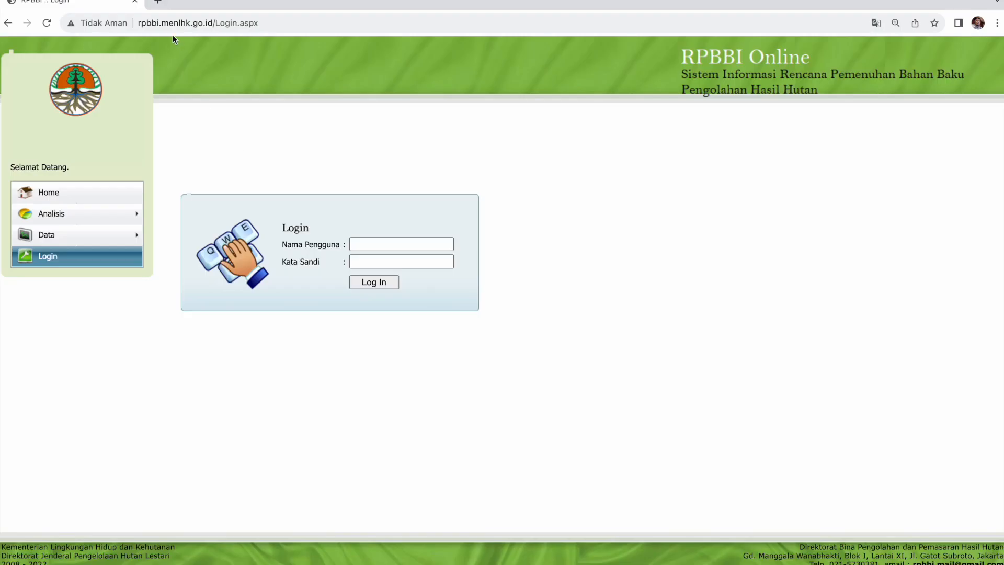
Log in to RPBBI Online with the company username and account password, correcting a mistyped username.
left_click(188, 23)
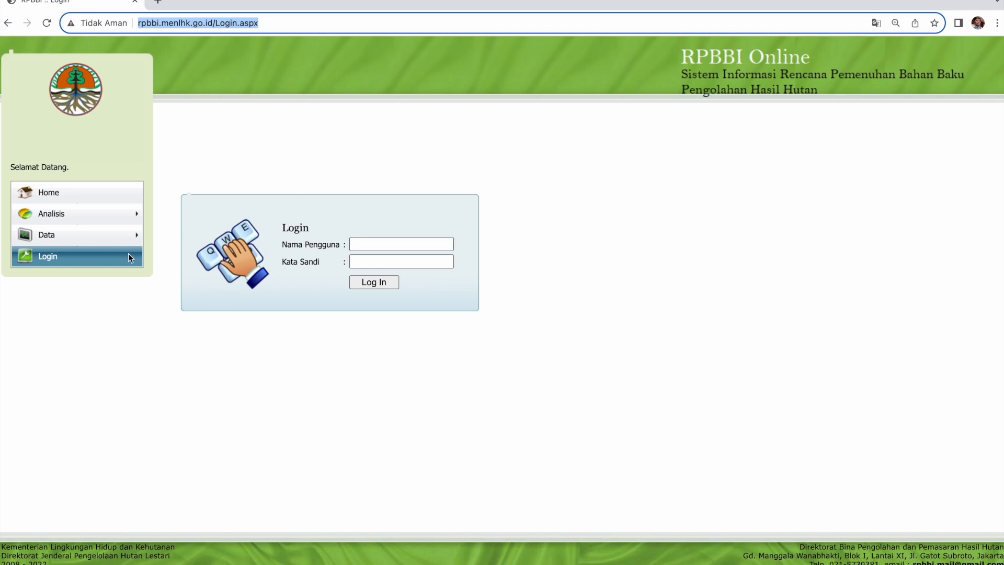
left_click(400, 241)
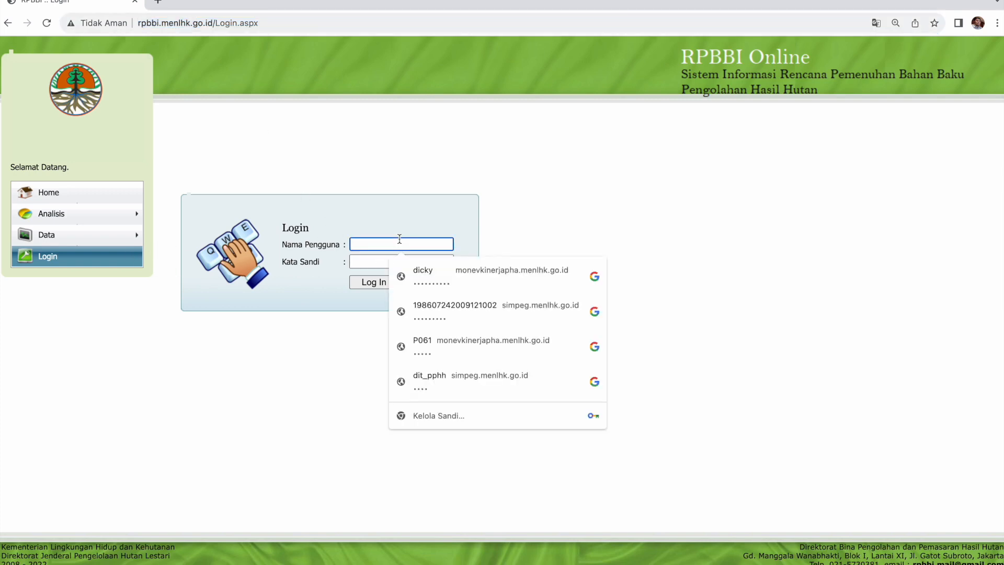
type("P9")
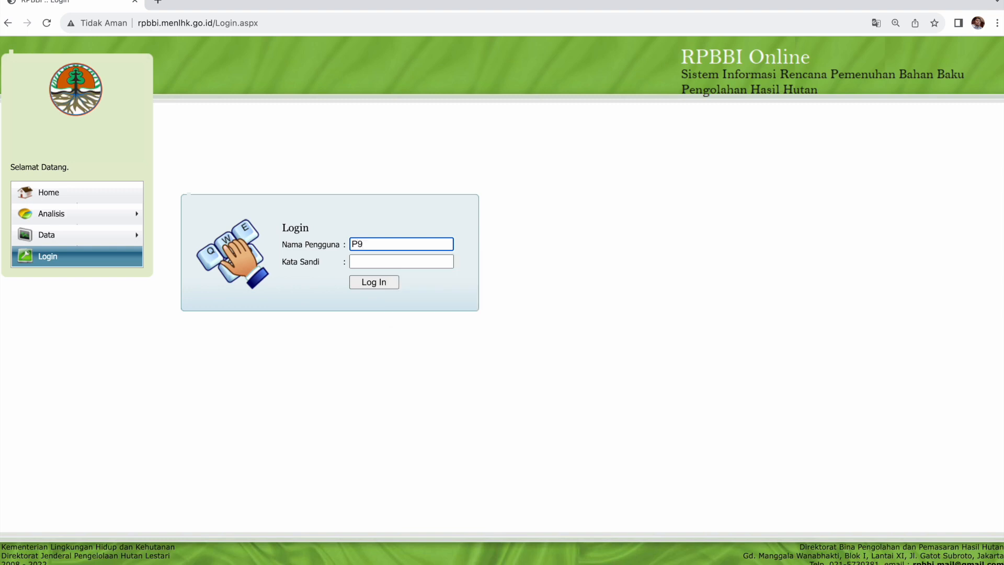
type("835")
key("Tab")
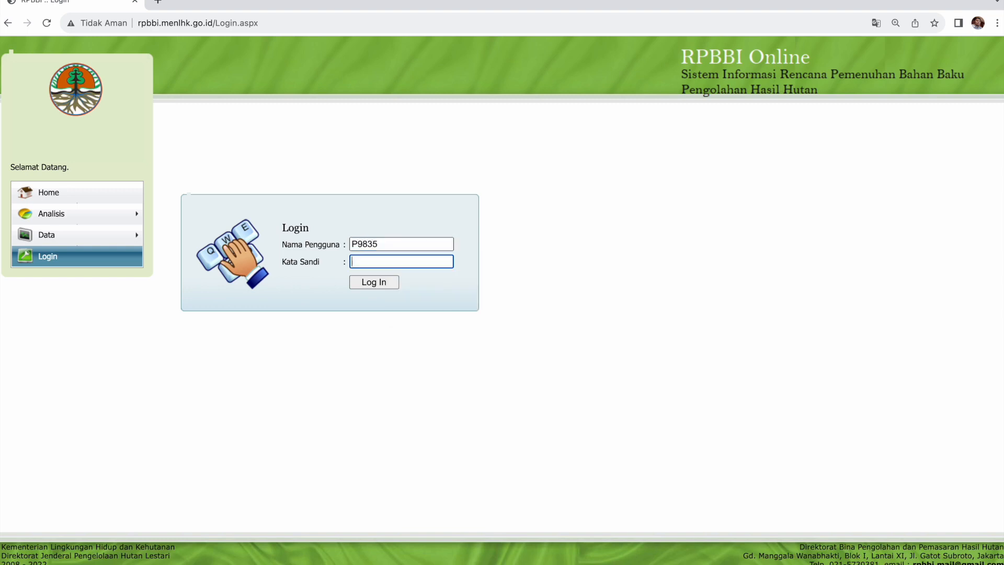
left_click(370, 244)
key("BackSpace")
key("BackSpace")
type("89")
key("Tab")
type("••••")
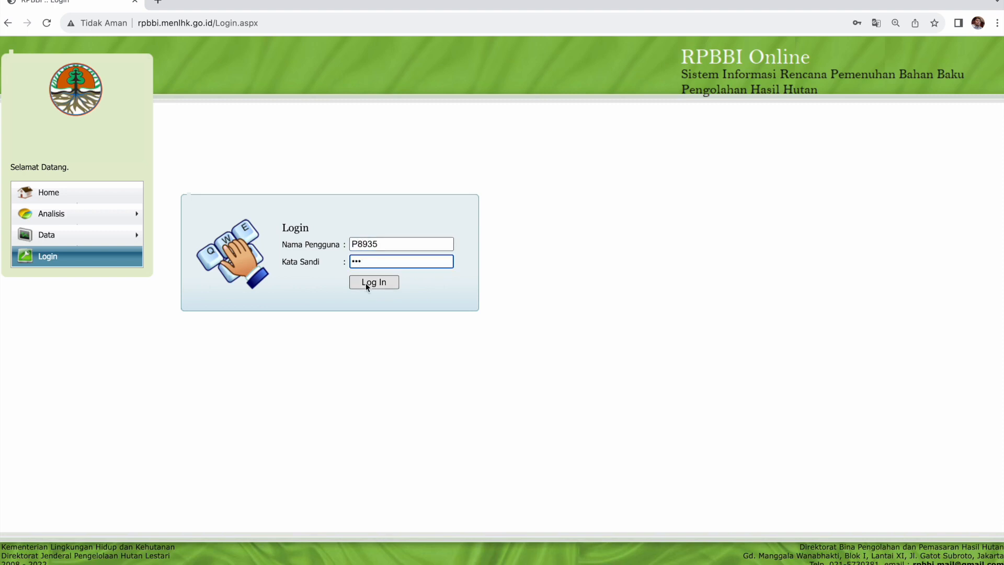
left_click(370, 282)
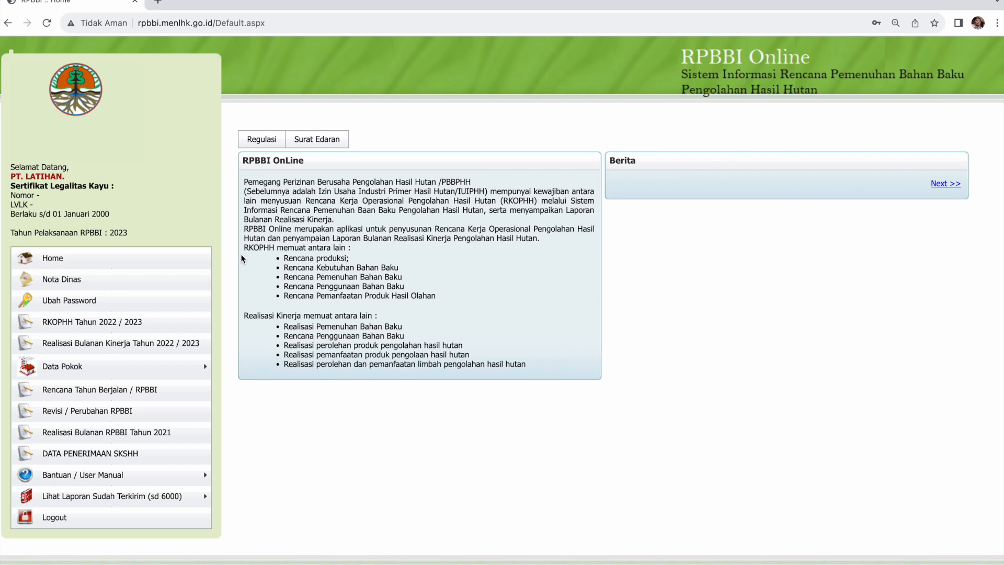
Open Realisasi Bulanan Kinerja Tahun 2022 / 2023 and choose Input Data Realisasi Kinerja Bulan Januari.
left_click(184, 344)
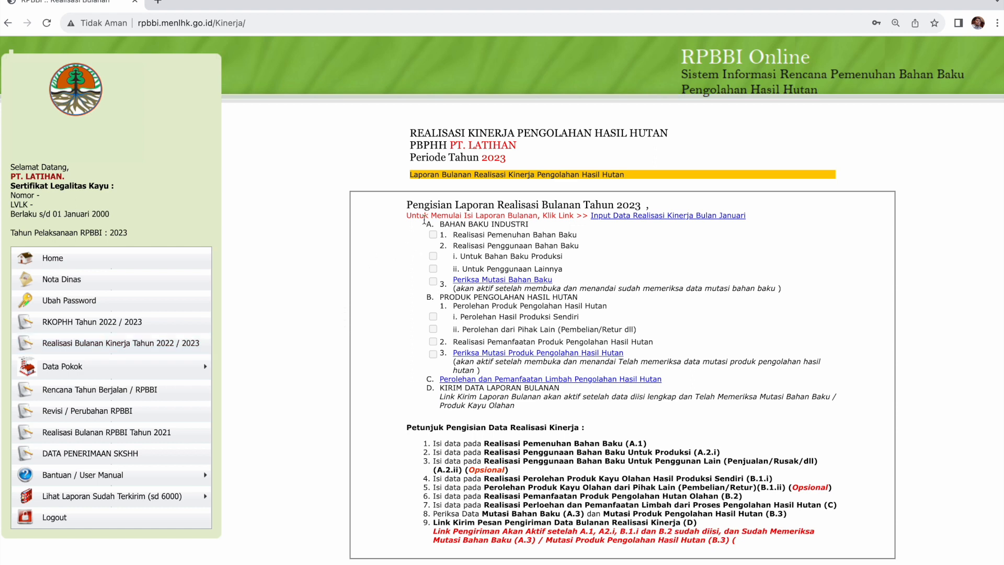
left_click_drag(419, 216, 577, 217)
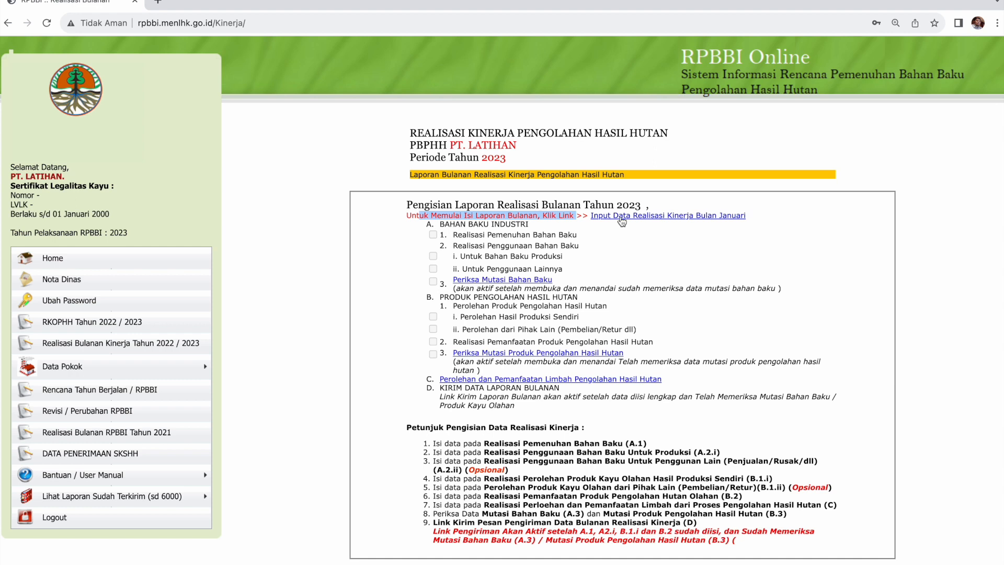
left_click_drag(753, 216, 718, 218)
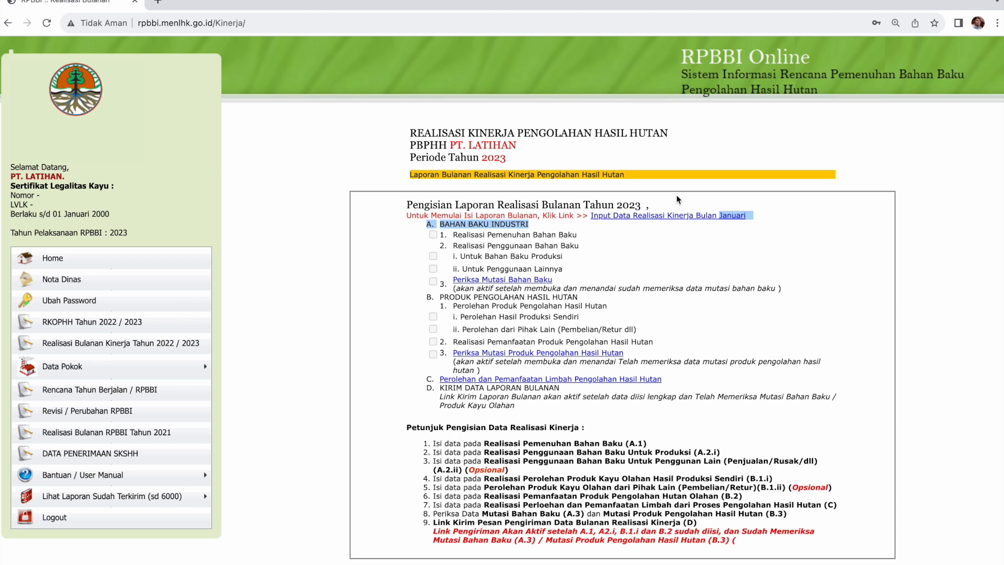
left_click(669, 217)
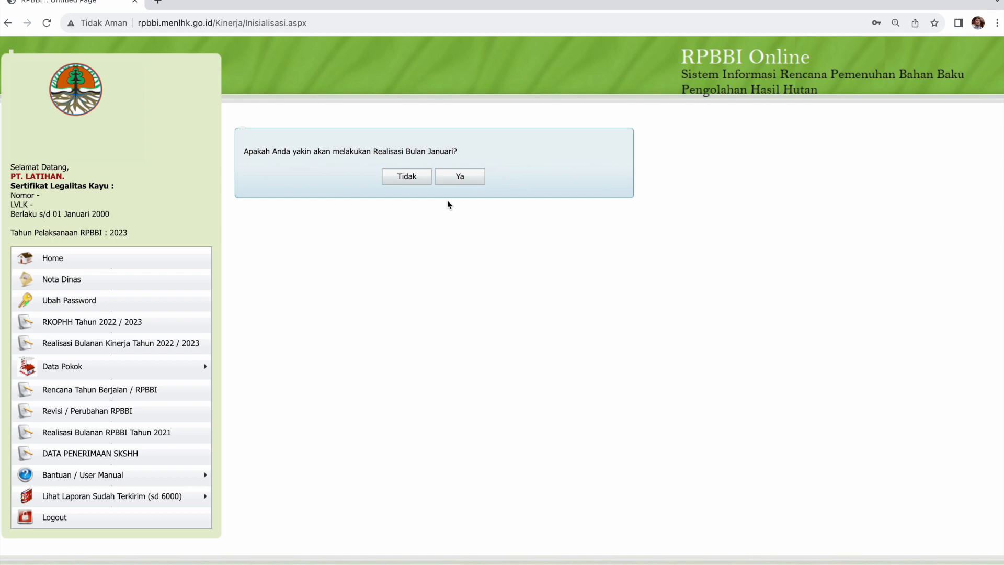
Confirm starting the January realisation and open A.1 Realisasi Pemenuhan Bahan Baku.
left_click(455, 175)
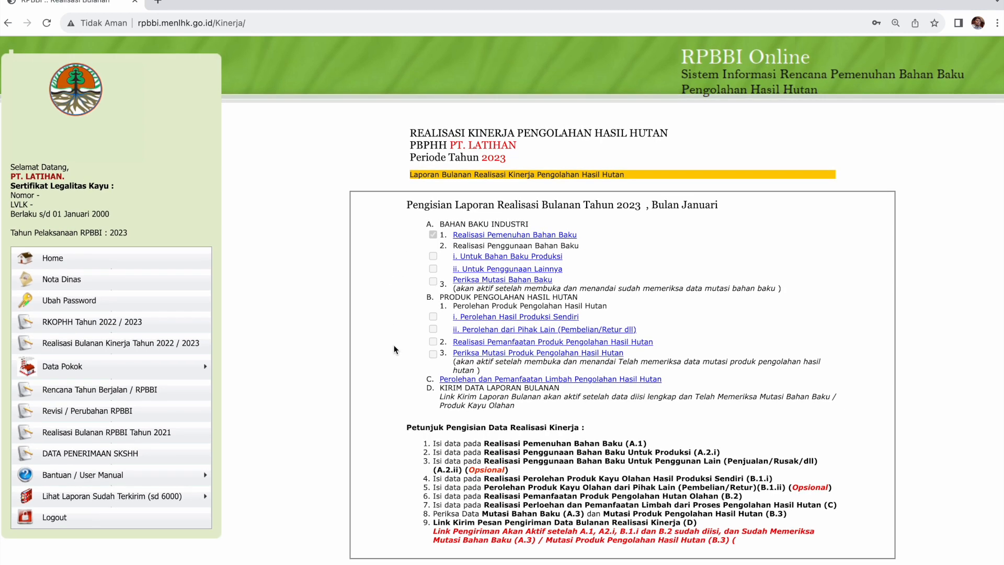
left_click_drag(407, 427, 473, 548)
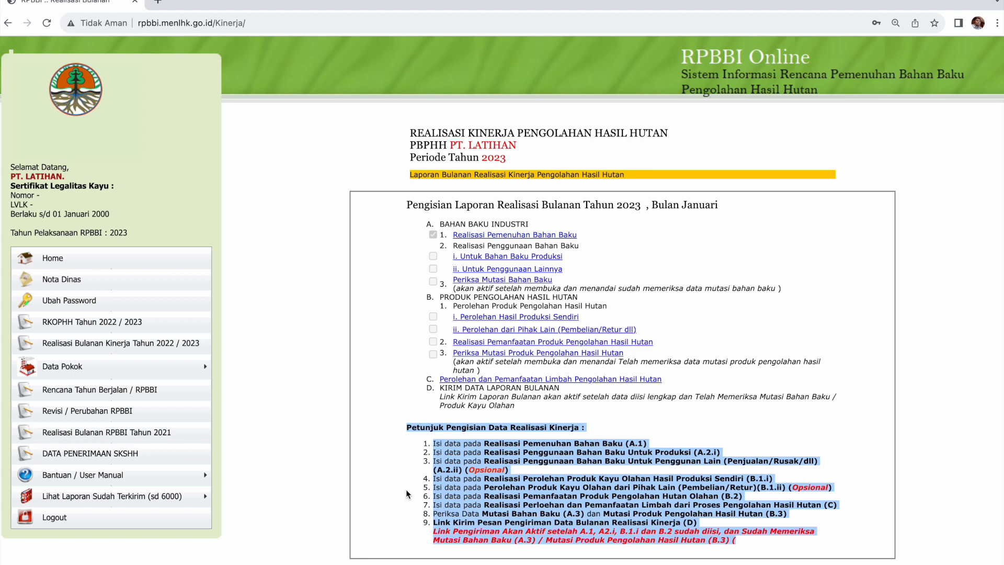
left_click(401, 447)
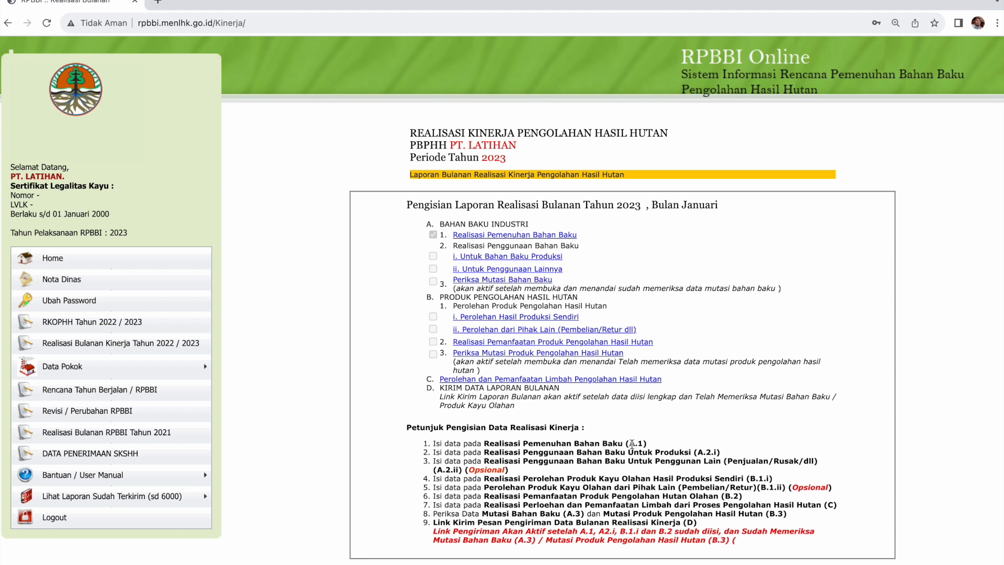
left_click_drag(631, 443, 647, 444)
left_click(471, 236)
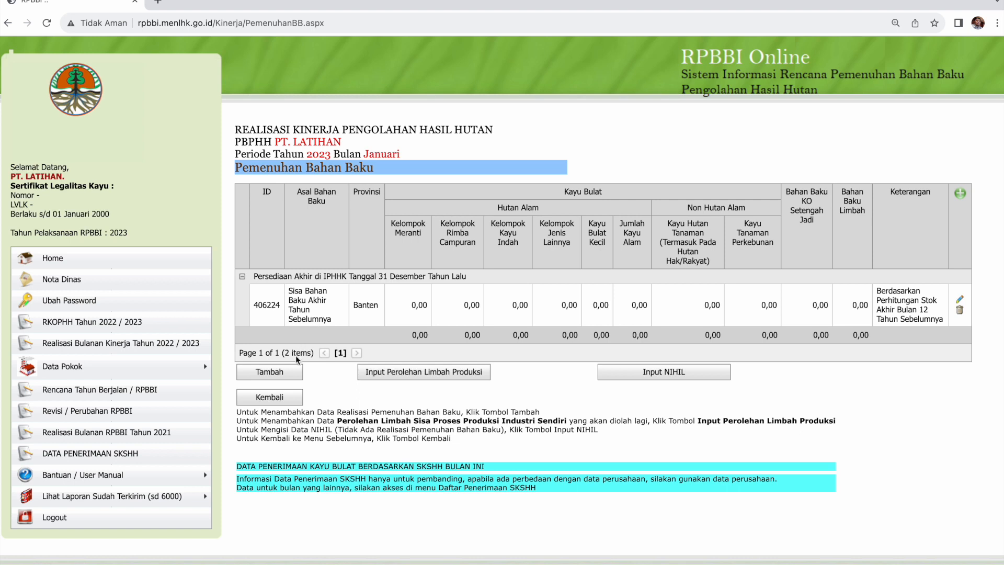
Add a new entry with source IUPHHK Hutan Alam and supplier BALIKPAPAN WANA LESTARI.
left_click(288, 374)
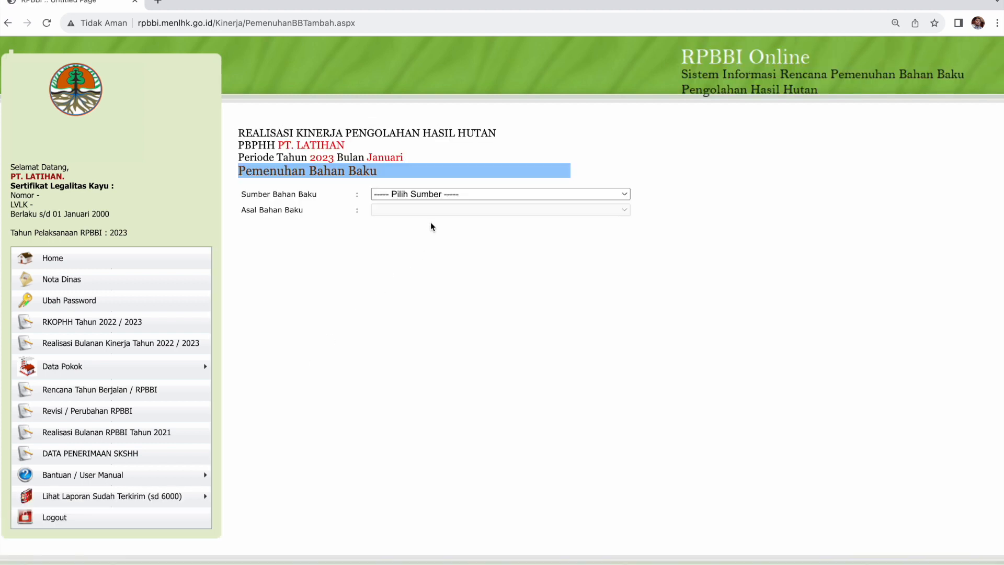
left_click(447, 198)
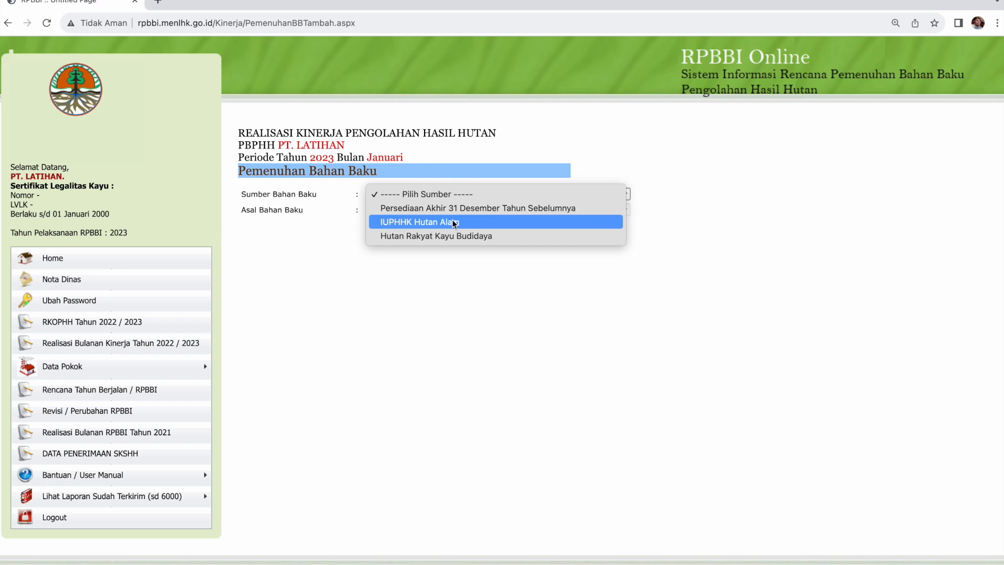
left_click(478, 225)
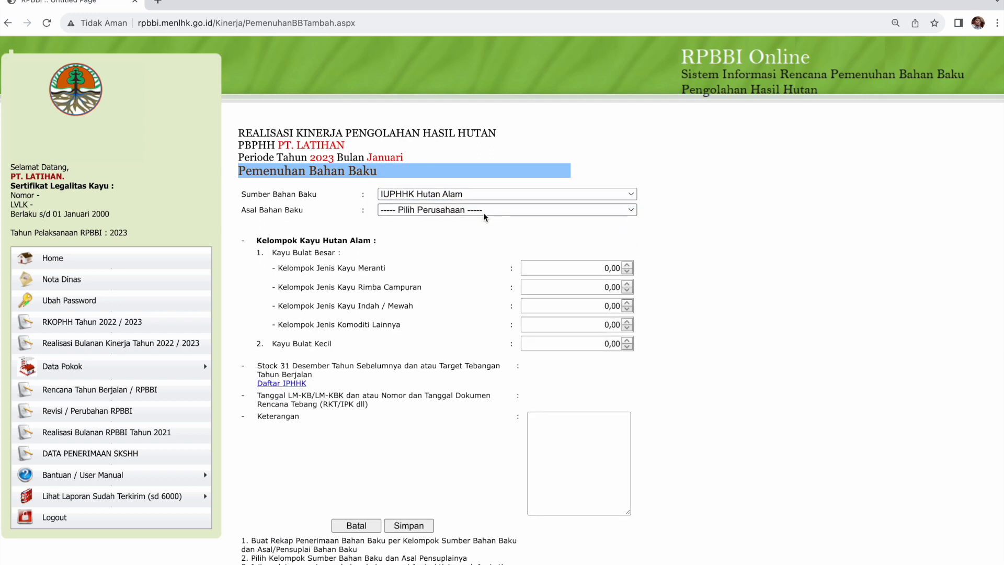
left_click(483, 212)
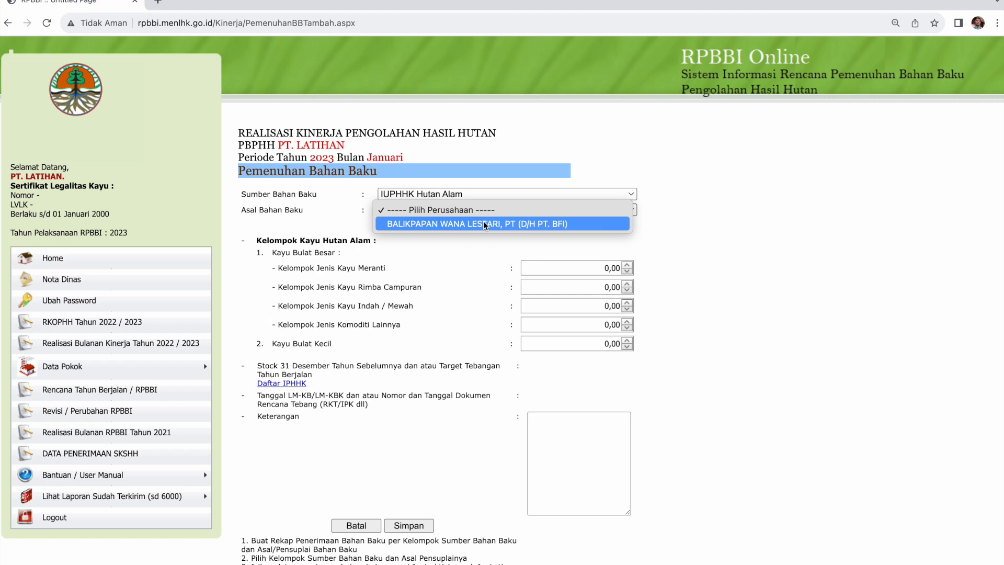
left_click(484, 223)
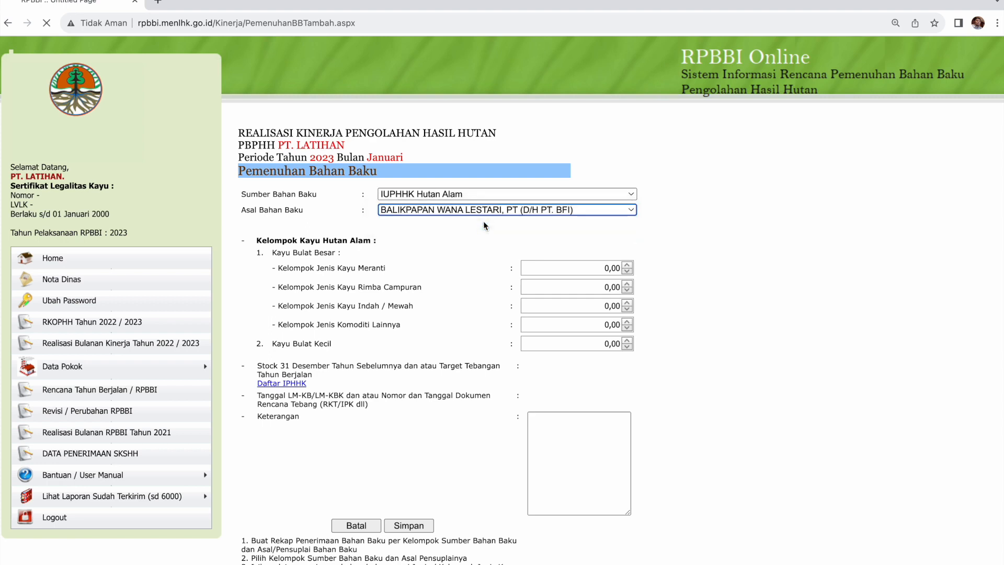
Select the Meranti volume field and bring up the WPS LMKO report.
left_click(561, 267)
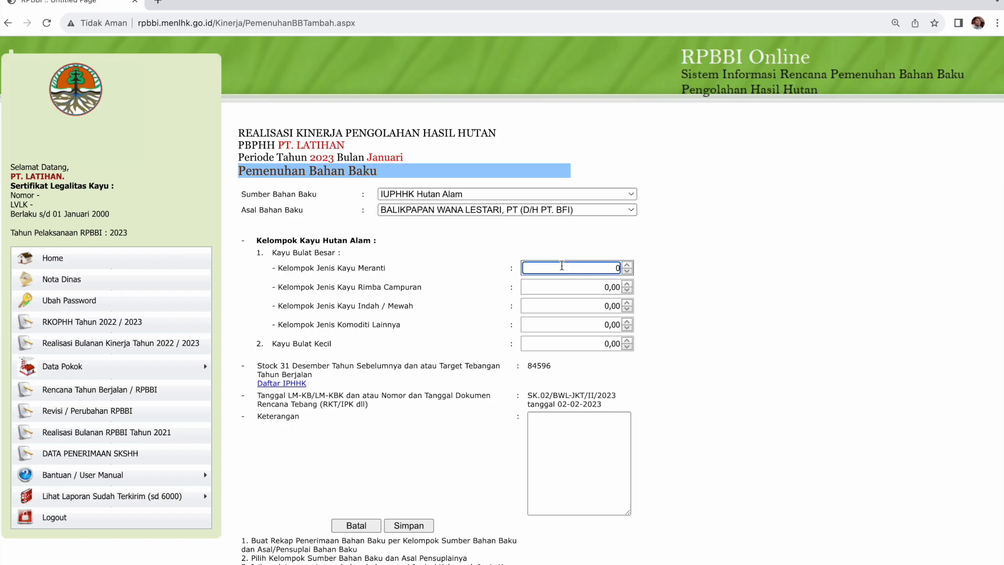
key("ctrl+Left")
key("ctrl+Right")
key("ctrl+Right")
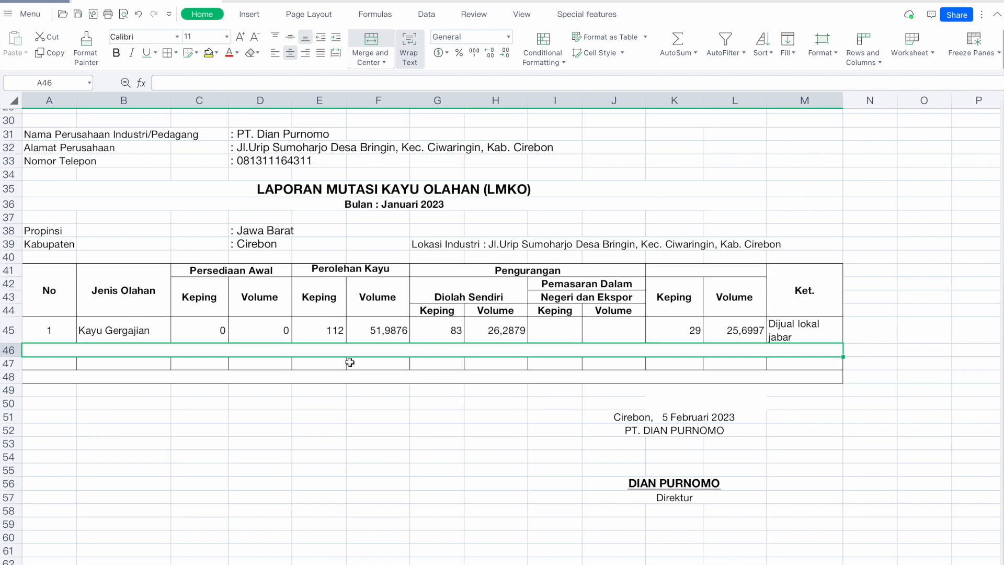
On the LMKB sheet, read the Meranti Penambahan volume 87,64 in D45, then return to the form.
left_click(193, 564)
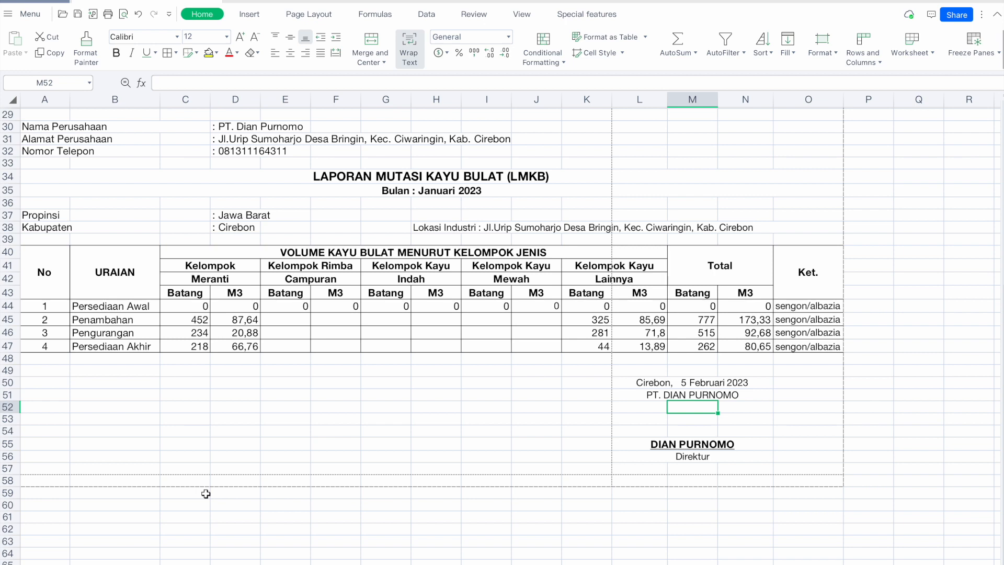
left_click(424, 195)
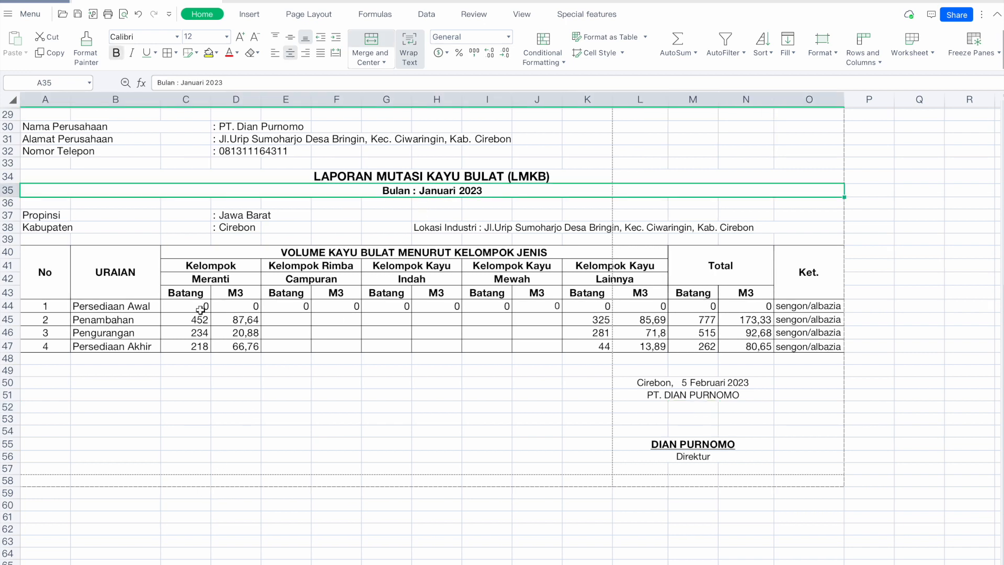
left_click(10, 320)
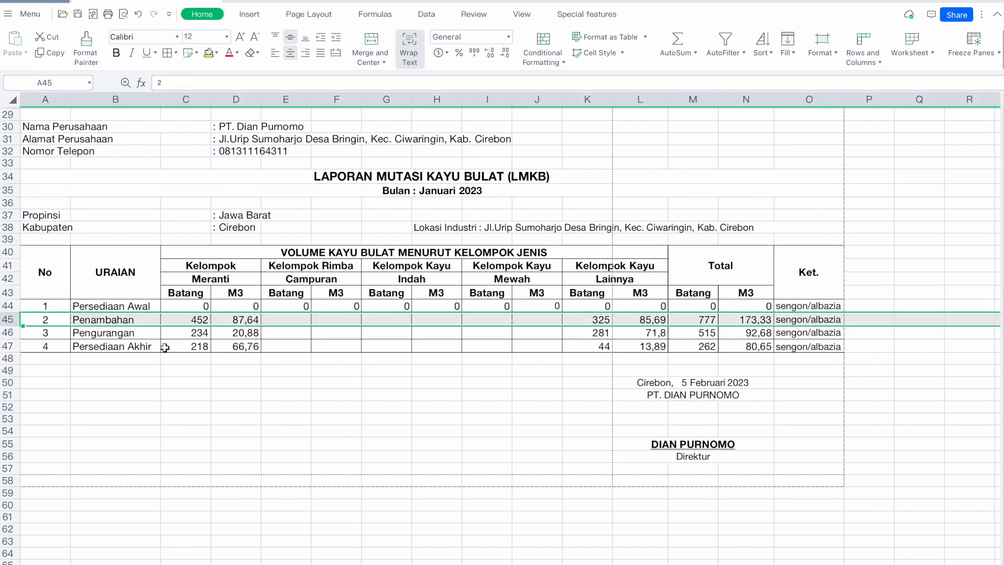
left_click(238, 323)
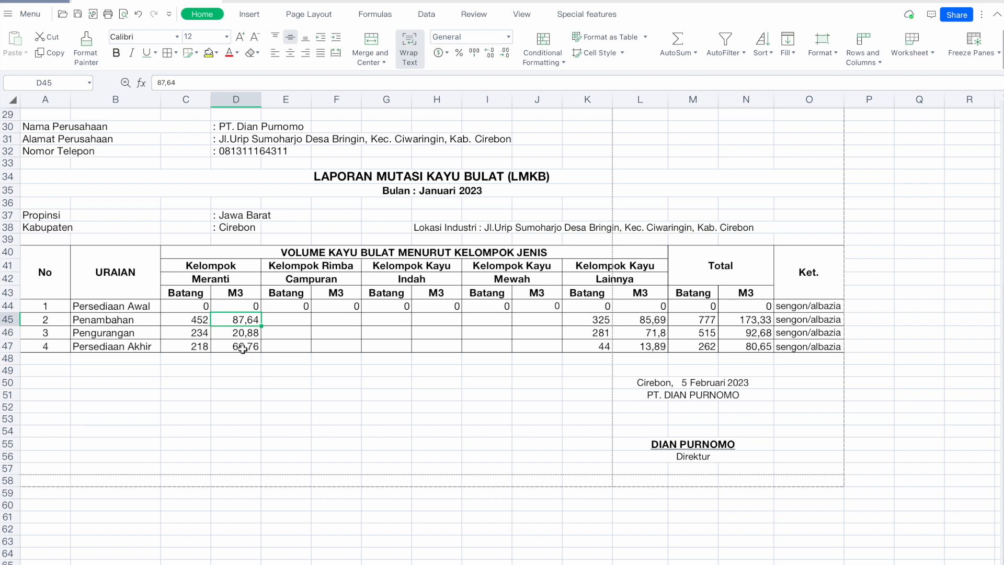
left_click(232, 269)
left_click(233, 282)
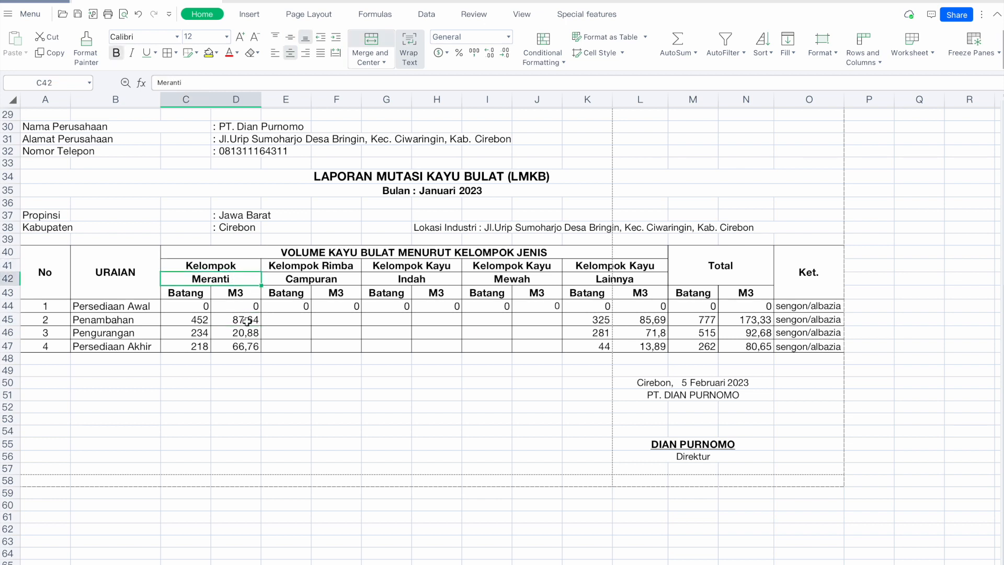
left_click(244, 321)
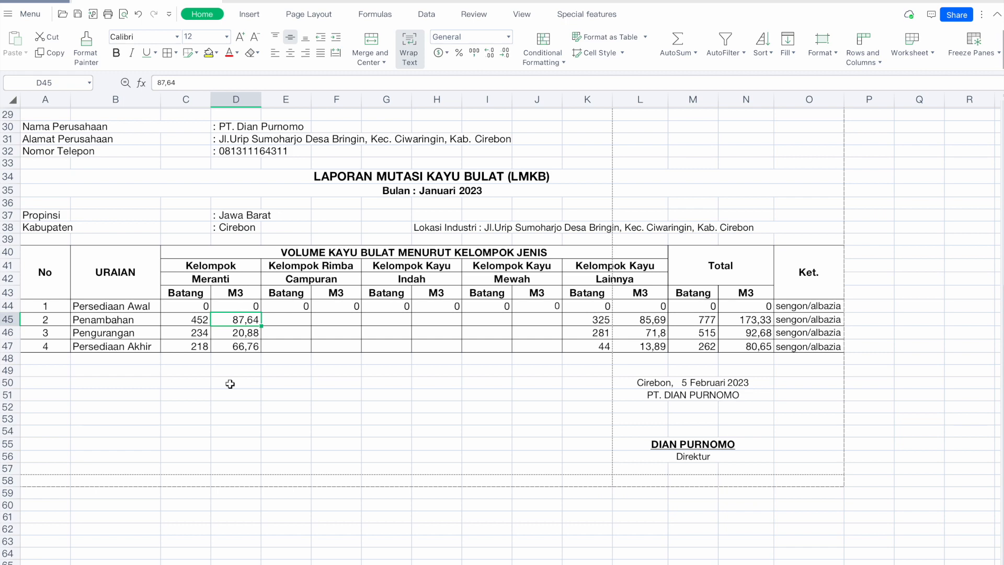
key("super+Tab")
key("super+Tab")
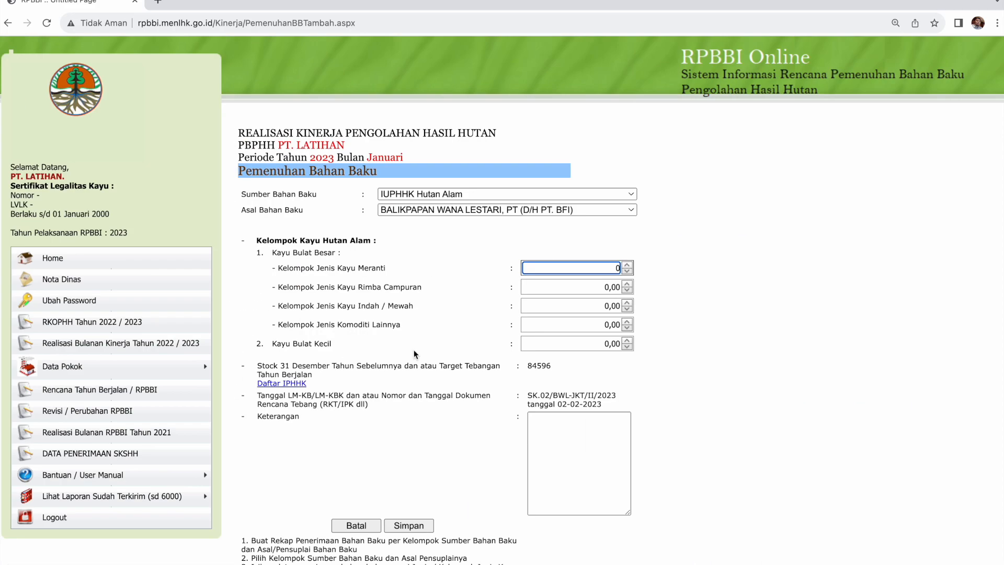
Enter 87,64 as the Kelompok Jenis Kayu Meranti volume, fixing stray digits, and save the entry.
type("87,64")
key("BackSpace")
left_click(687, 245)
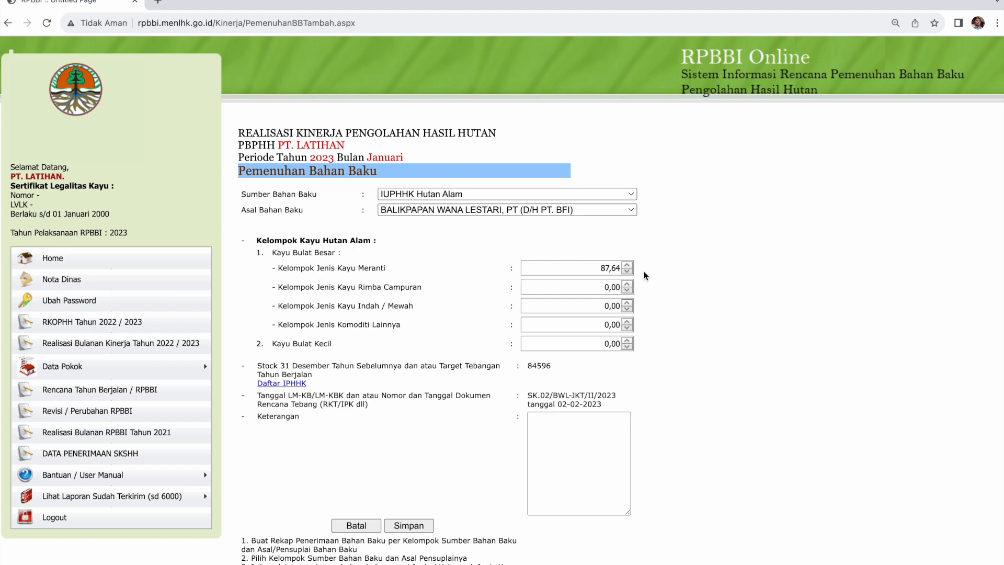
left_click(602, 269)
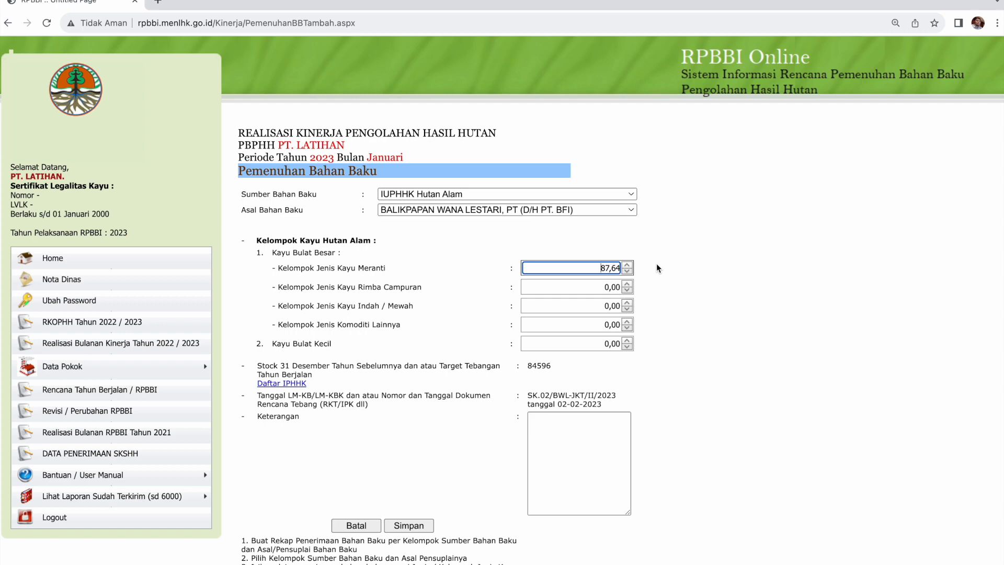
key("Down")
scroll(657, 268, "down", 1)
key("Up")
key("Up")
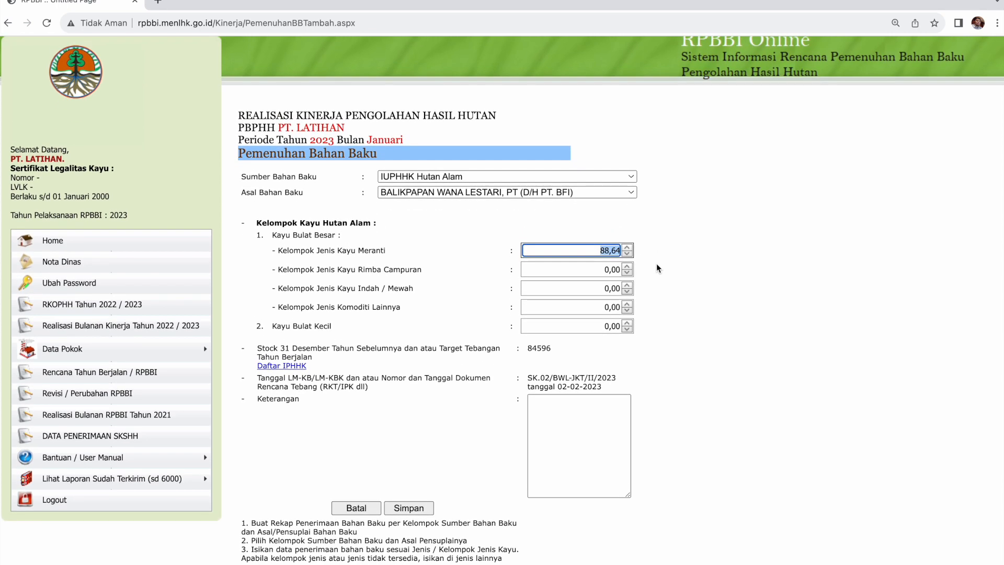
left_click(610, 250)
key("BackSpace")
type("7")
left_click(681, 248)
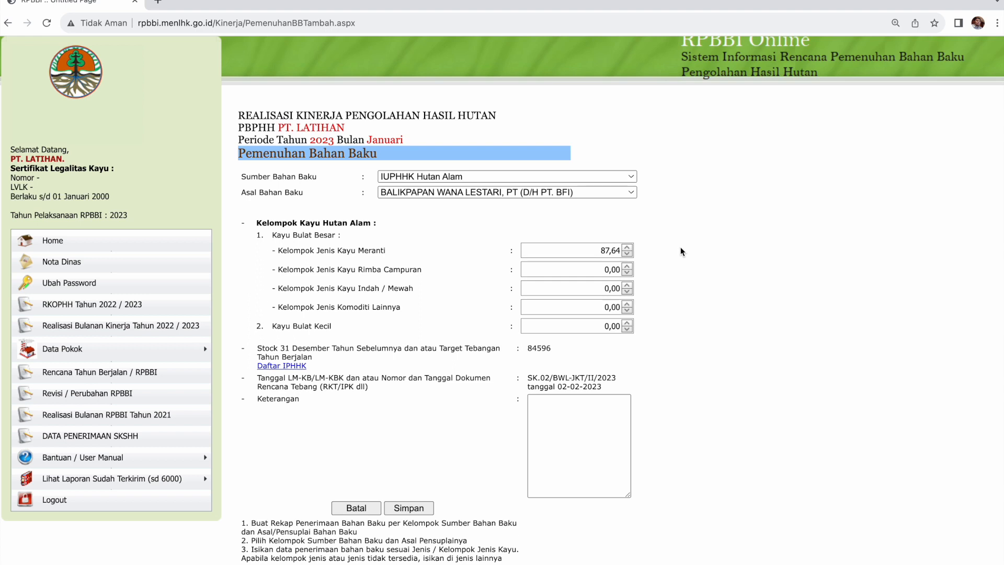
left_click(408, 507)
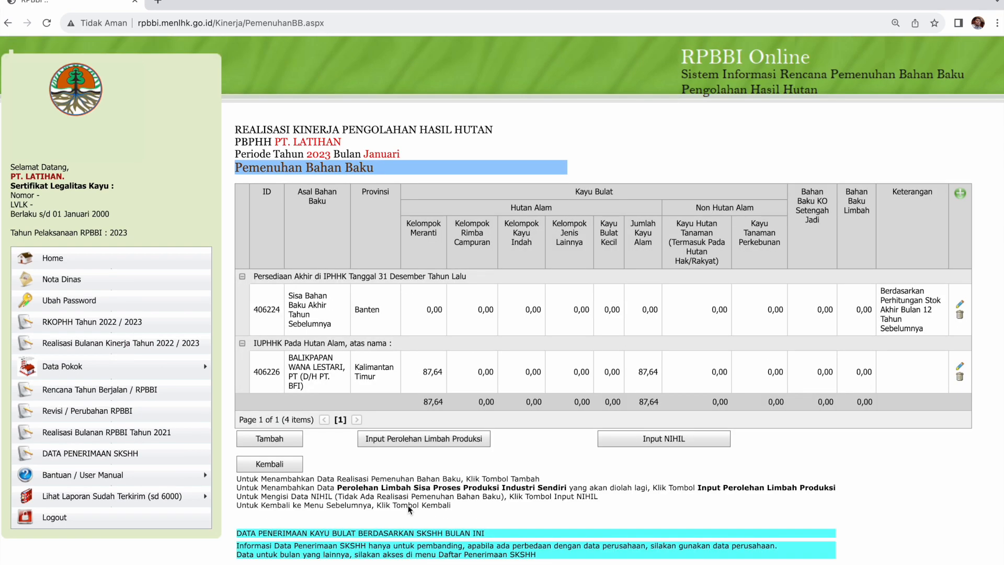
Add another entry with source Hutan Rakyat Kayu Budidaya and origin Cirebon.
left_click(291, 441)
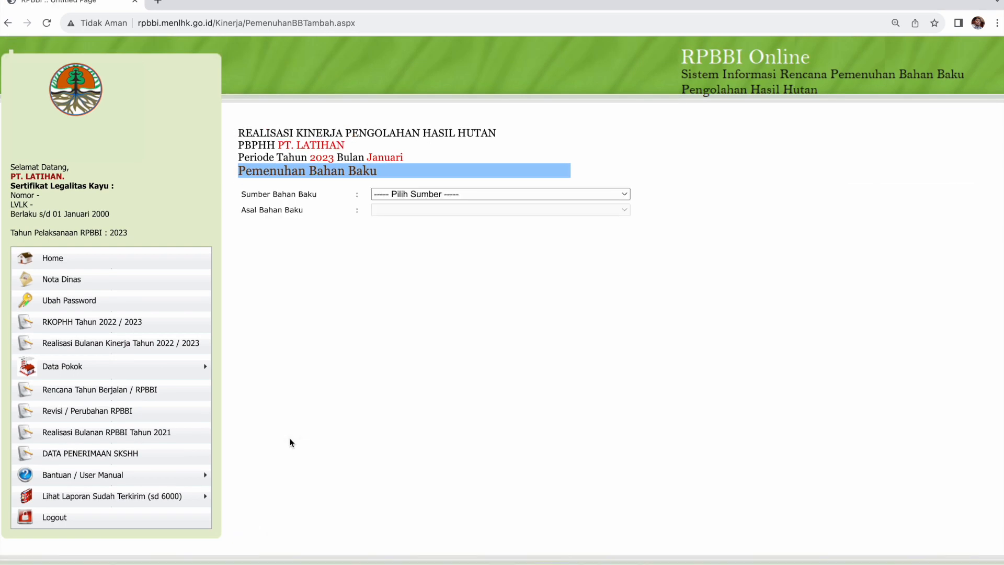
left_click(427, 198)
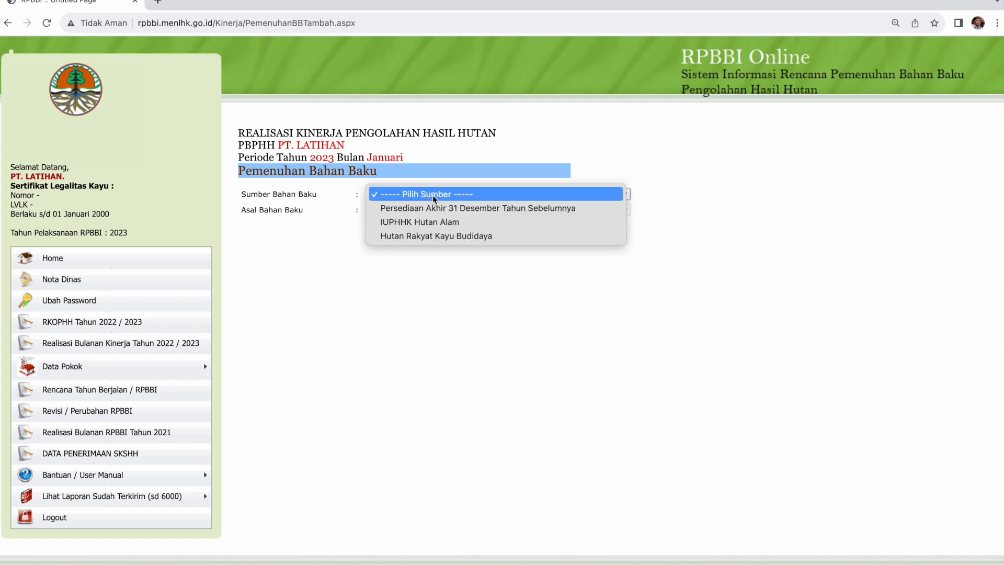
left_click(436, 234)
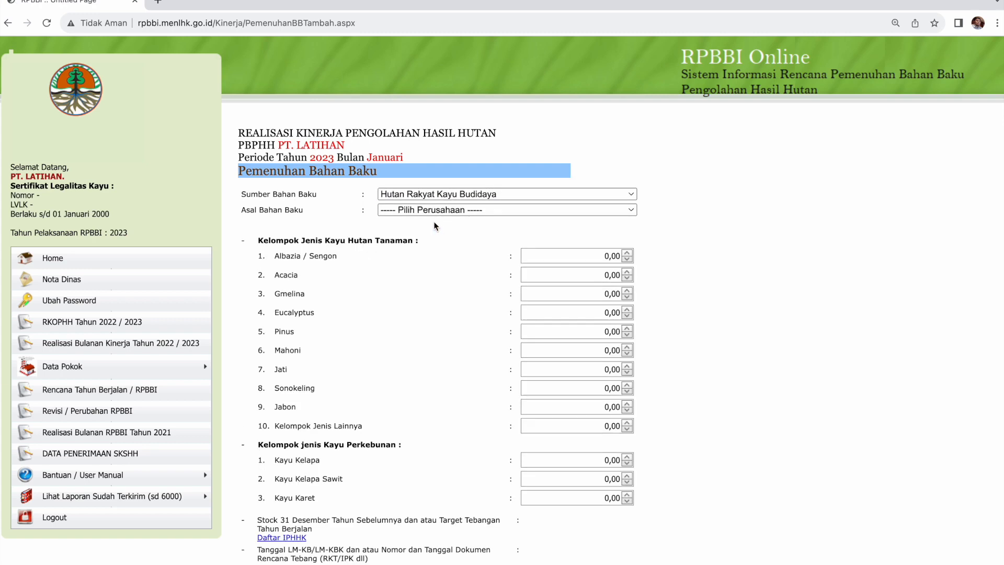
left_click(438, 209)
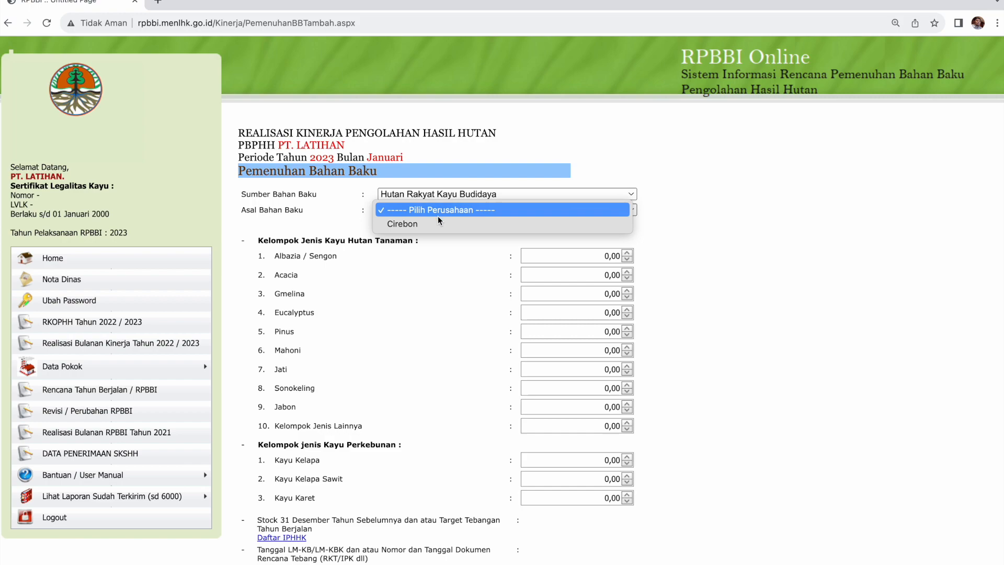
left_click(437, 224)
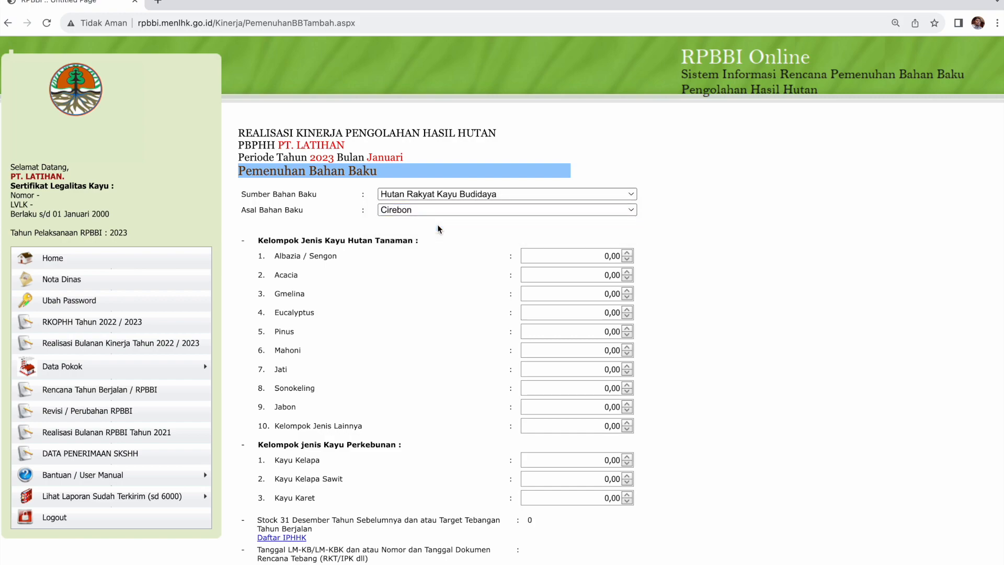
Check the Lainnya addition 85,69 in L45, enter it for Albazia / Sengon, and save.
key("ctrl+Left")
key("ctrl+Left")
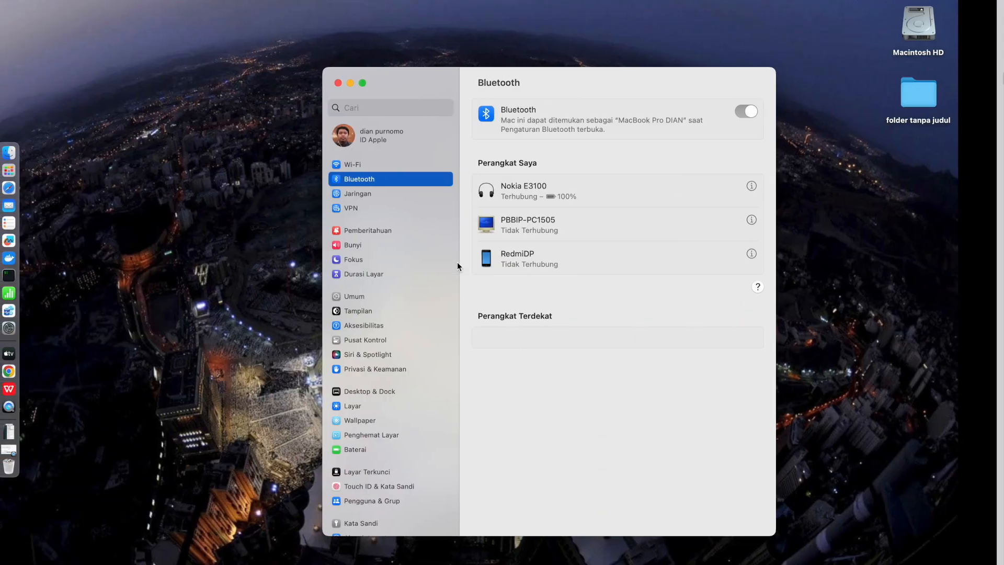
key("ctrl+Right")
key("ctrl+Right")
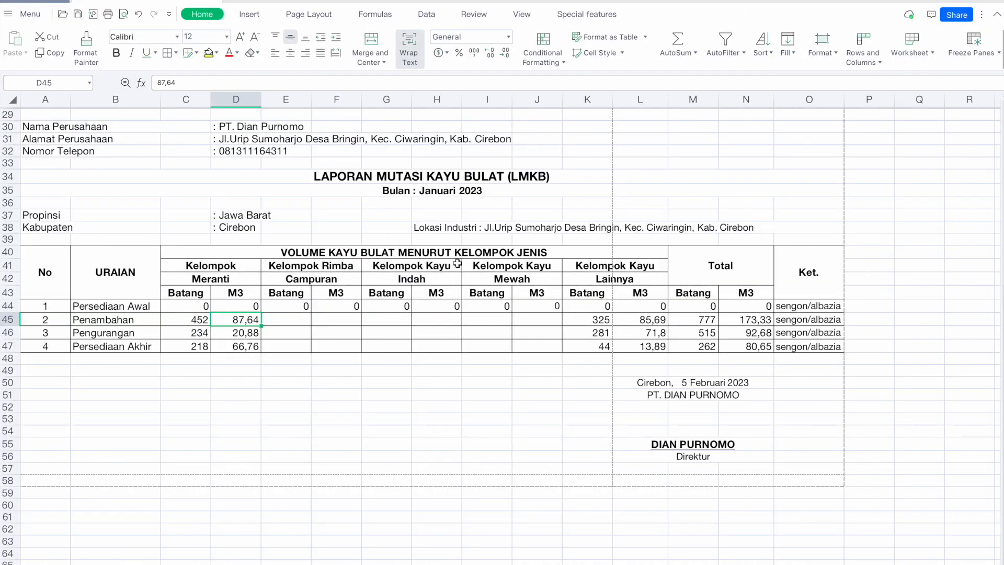
left_click(627, 322)
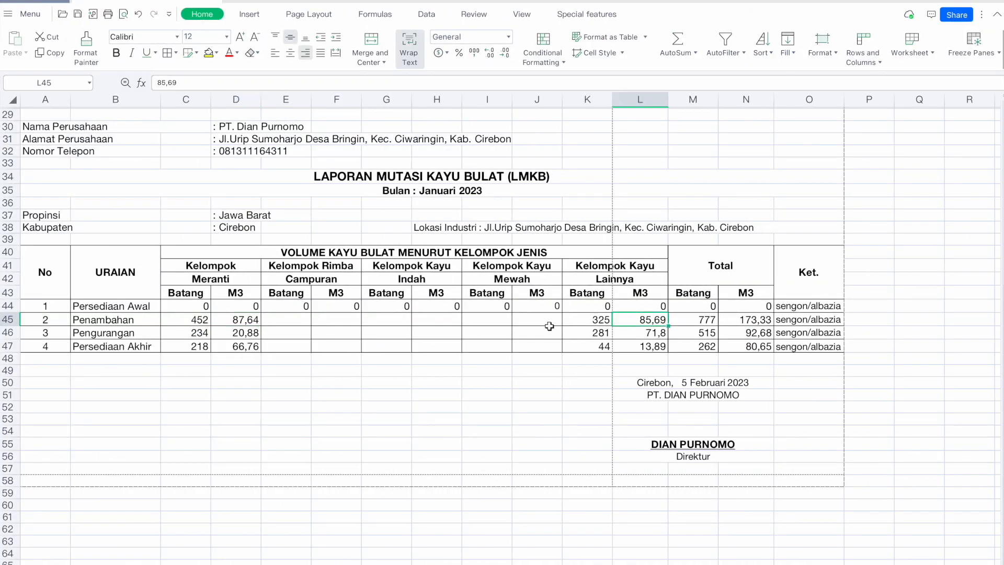
key("super+Tab")
key("super+Tab")
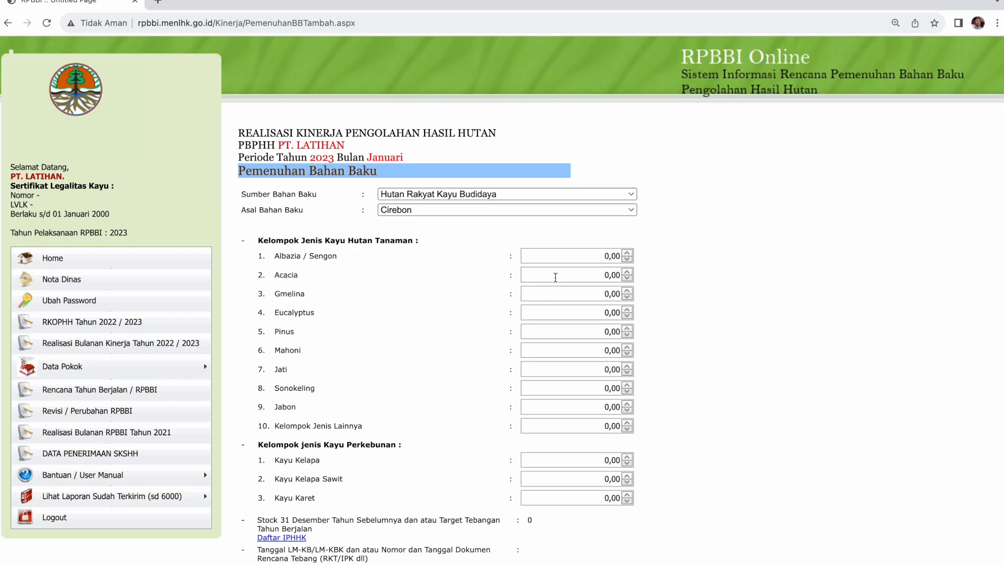
left_click(593, 256)
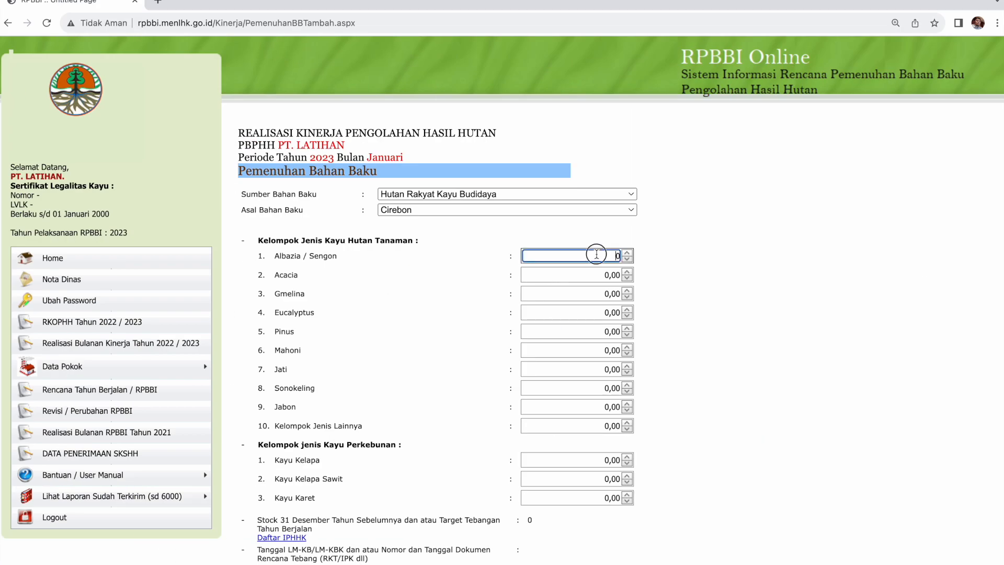
type("85,69")
left_click(439, 269)
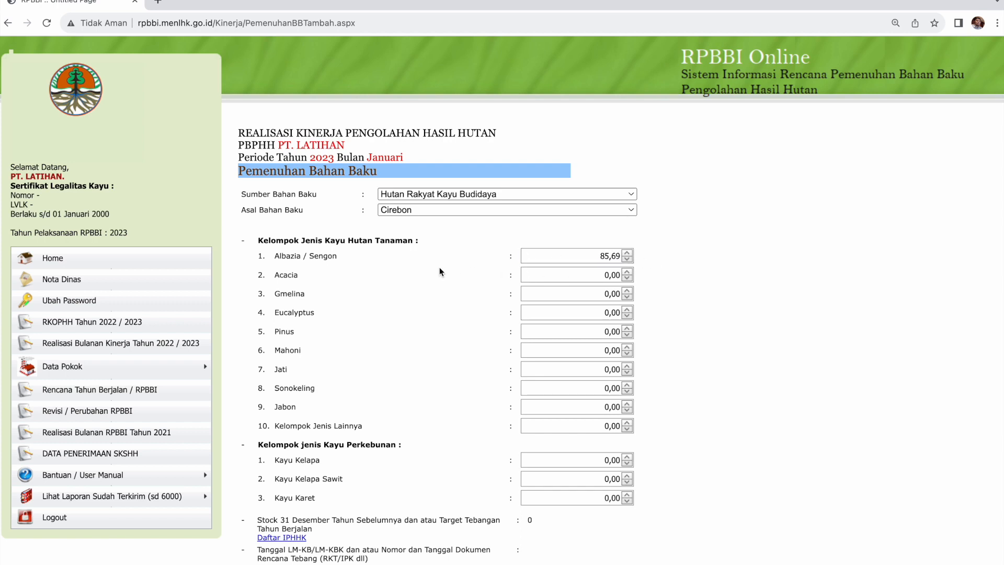
scroll(440, 266, "down", 5)
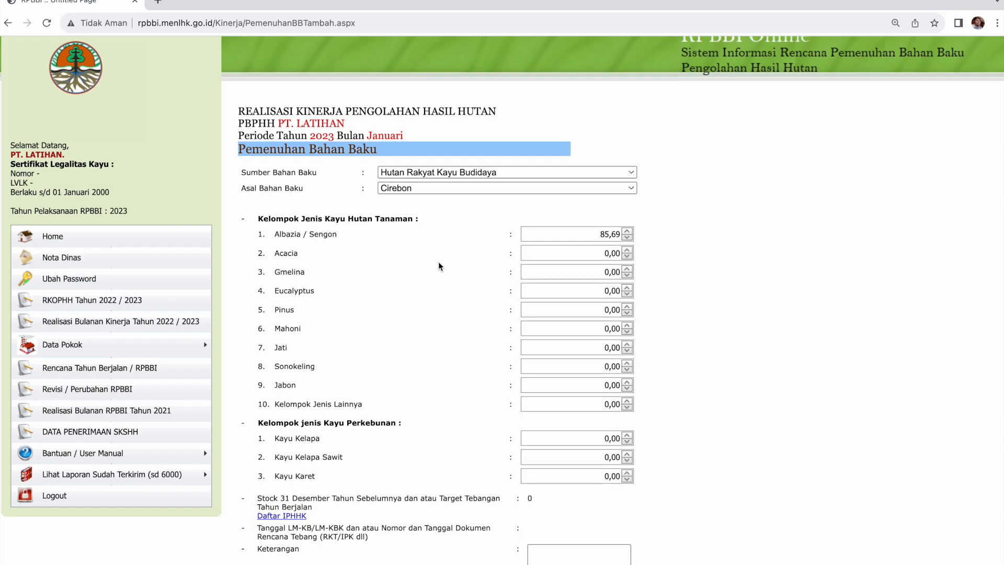
left_click(418, 497)
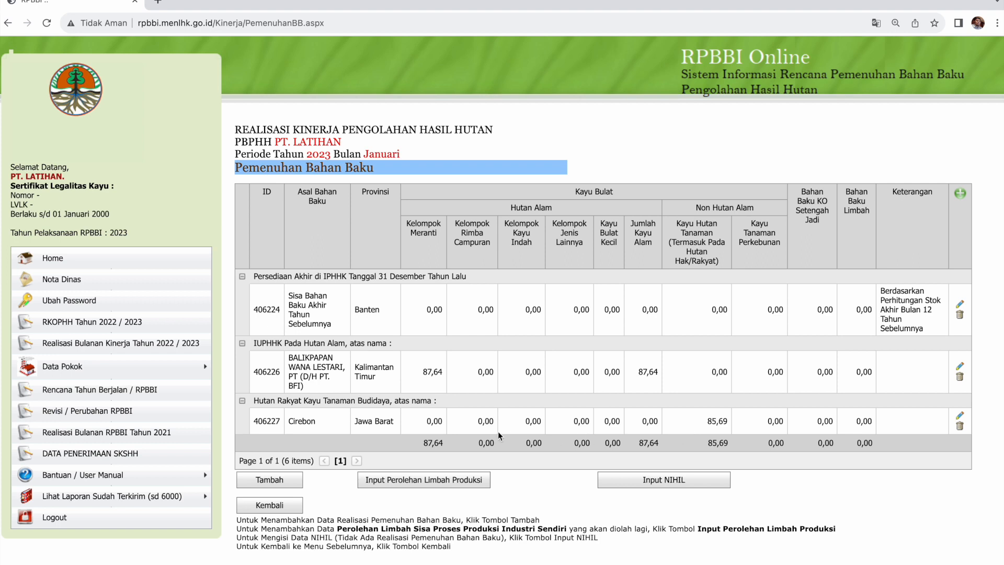
Compare the saved online totals with LMKB's Penambahan values 87,64 in D45 and 85,69 in L45.
double_click(432, 443)
left_click(717, 443)
key("super+Tab")
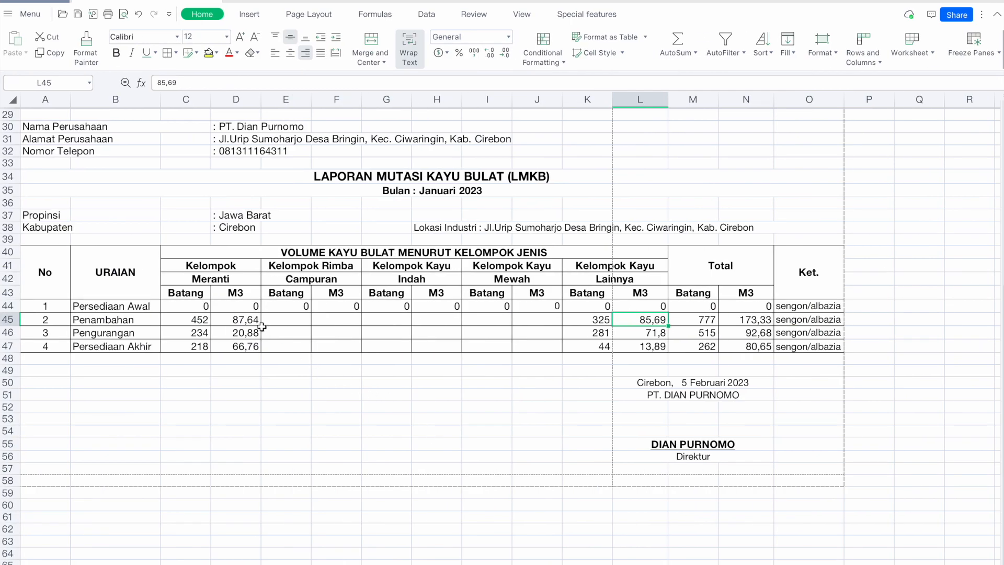
left_click(252, 325)
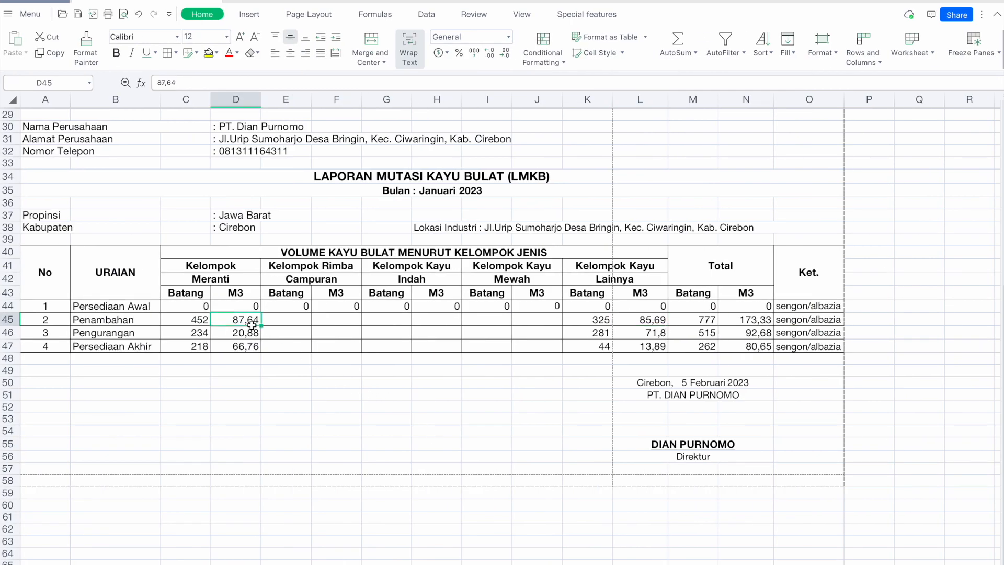
left_click(655, 325)
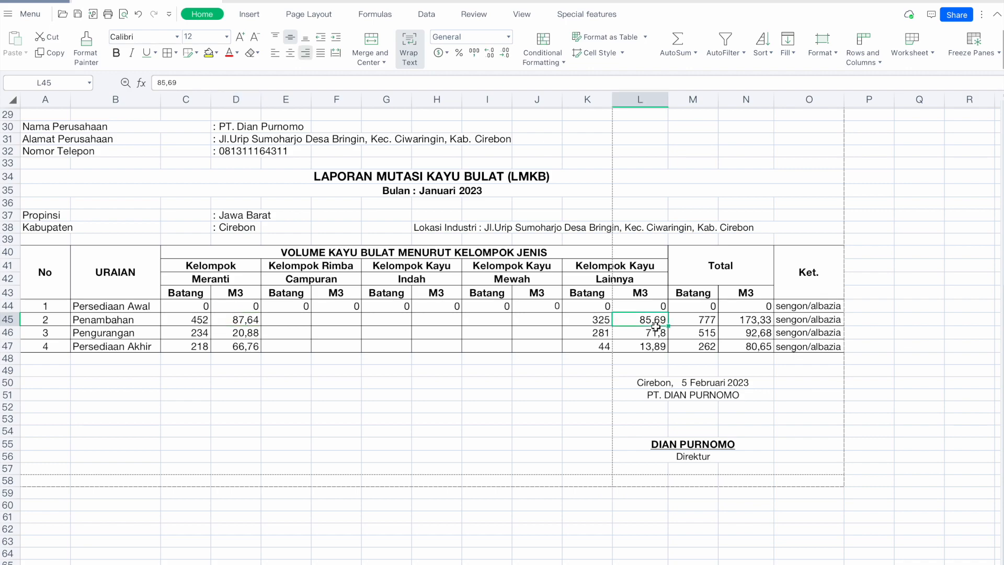
Go back in the browser to the Januari 2023 monthly realisation checklist.
key("super+Tab")
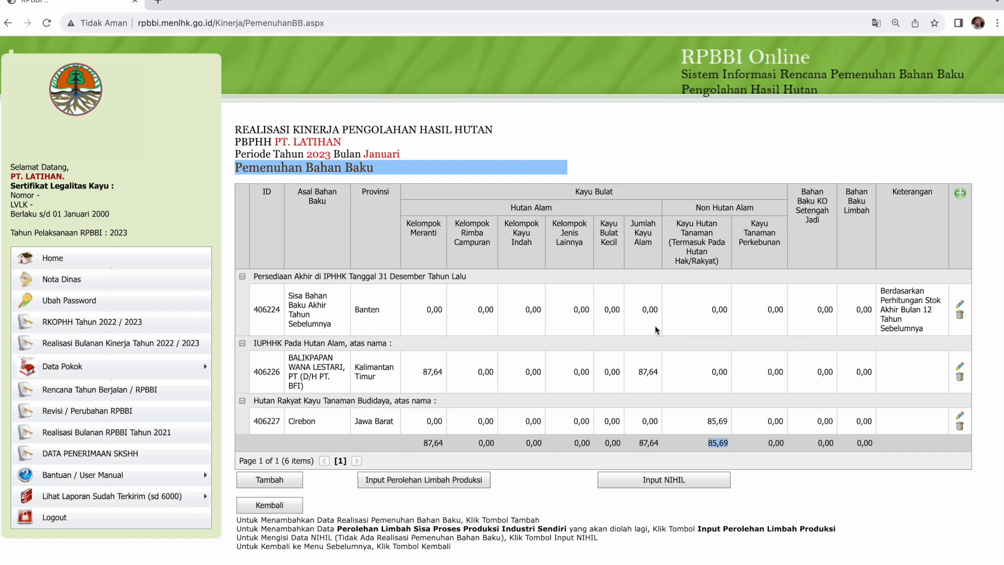
left_click(289, 506)
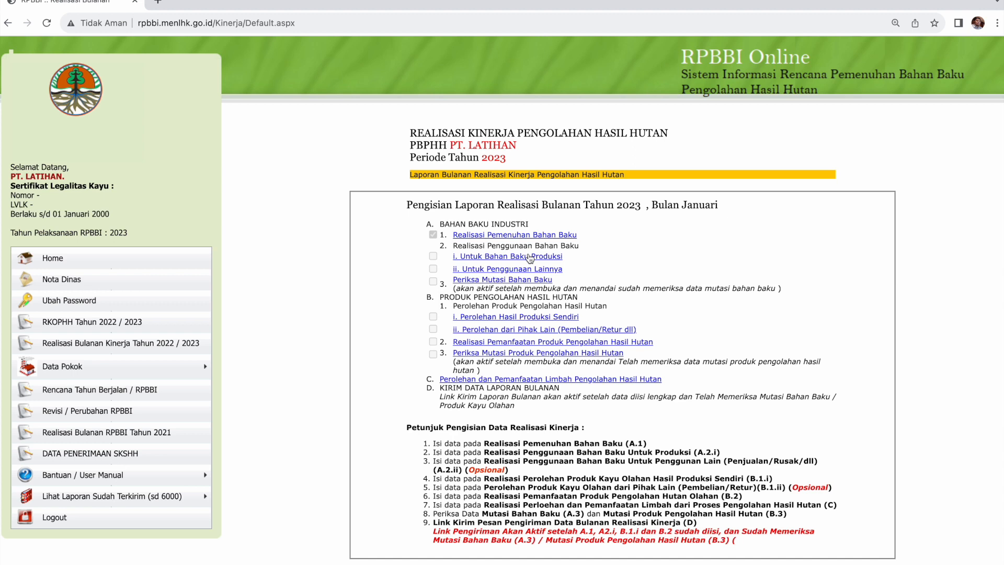
Open 'i. Untuk Bahan Baku Produksi' and start a new Januari 2023 production raw-material entry.
left_click(530, 258)
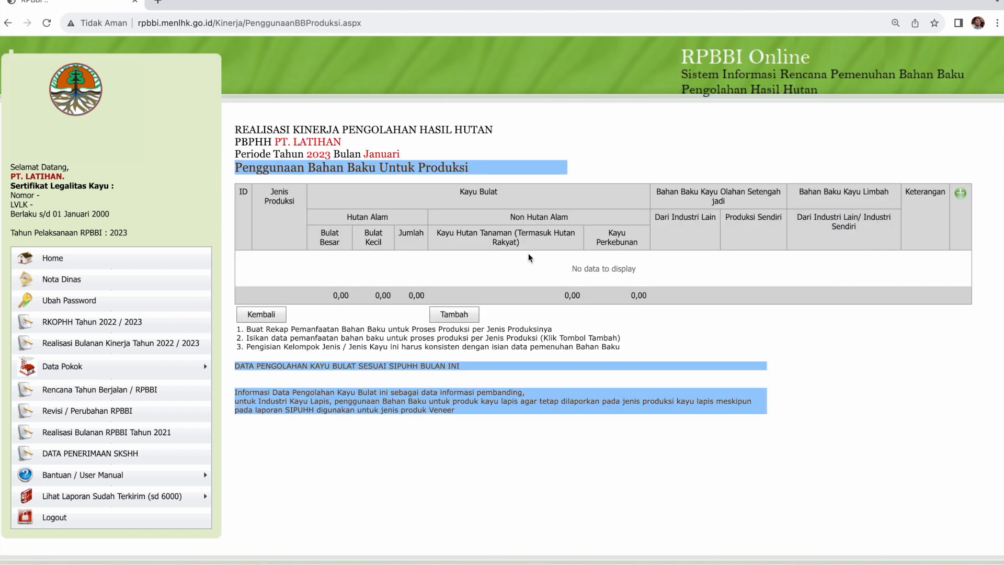
left_click(453, 314)
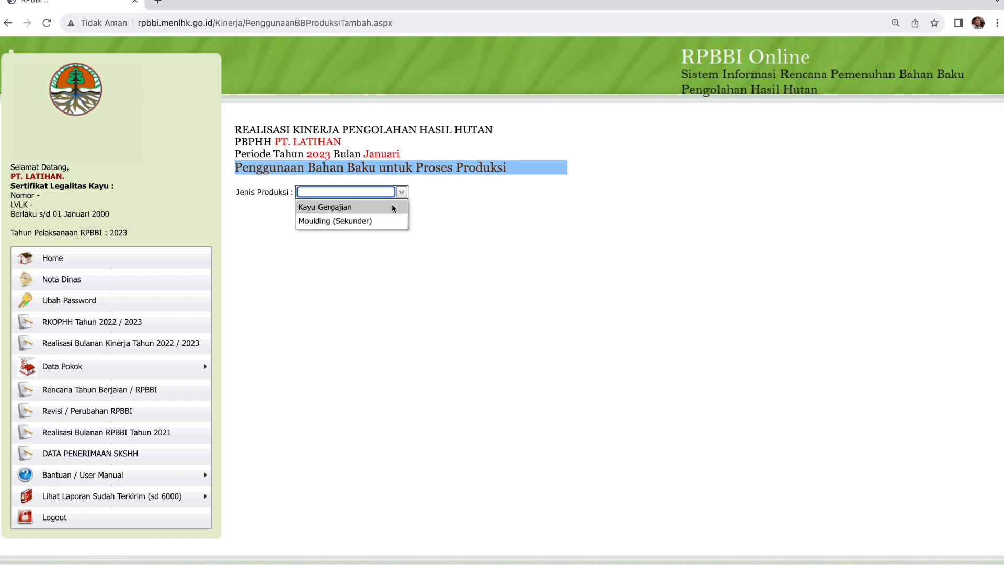
Choose Kayu Gergajian and enter 20,88 for Kel. Kayu Meranti, checking LMKB row 46.
left_click(393, 207)
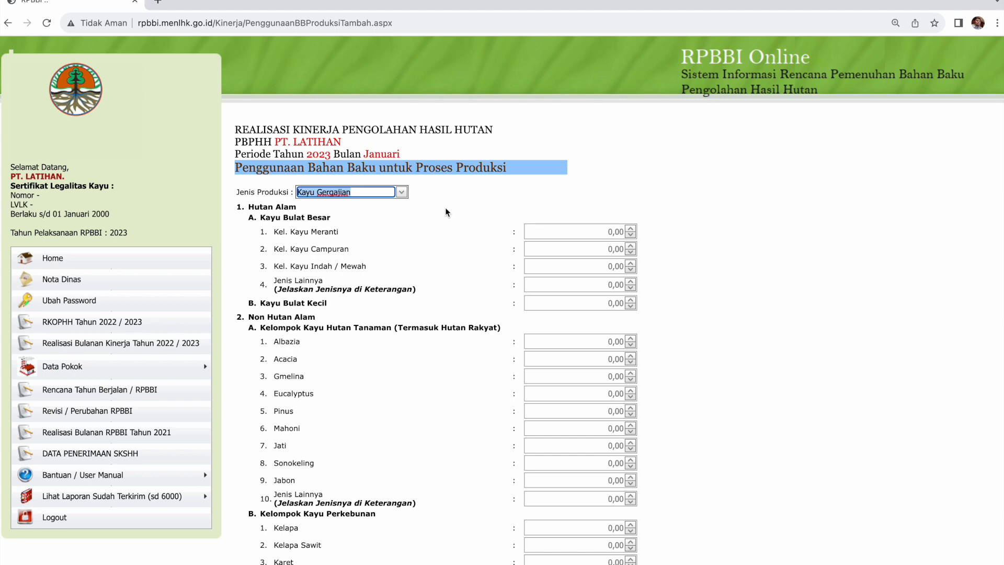
left_click(445, 239)
key("super+Tab")
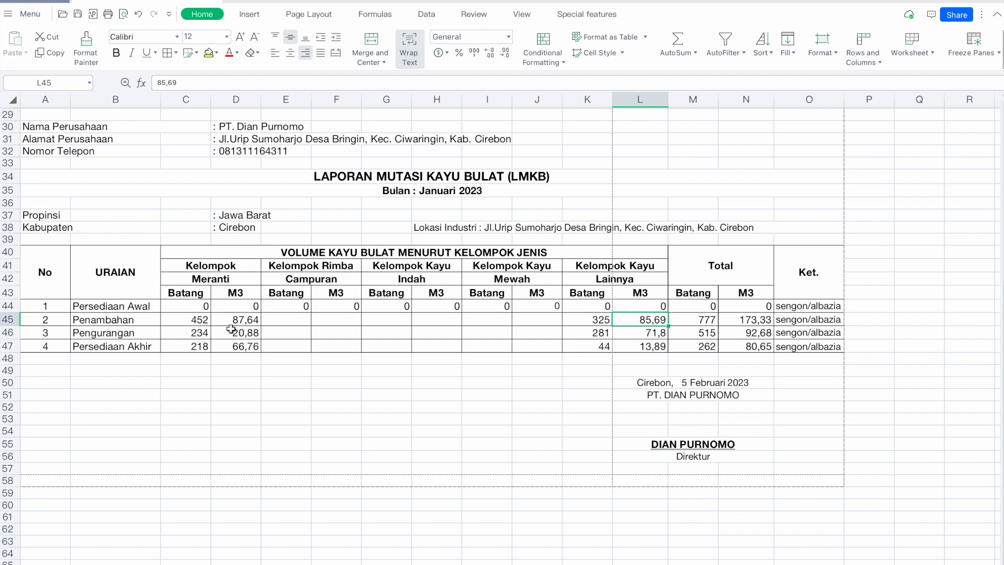
left_click(9, 333)
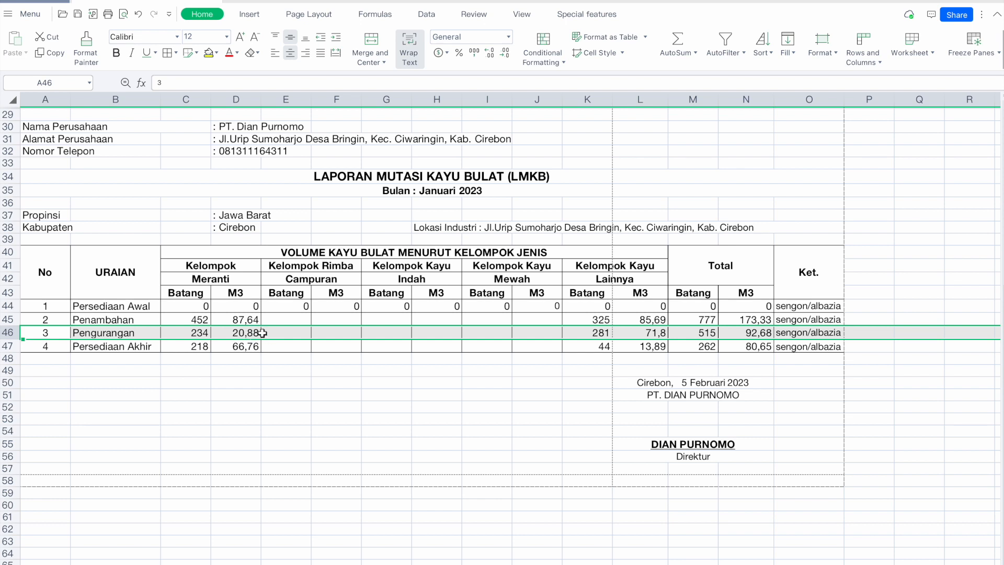
key("super+Tab")
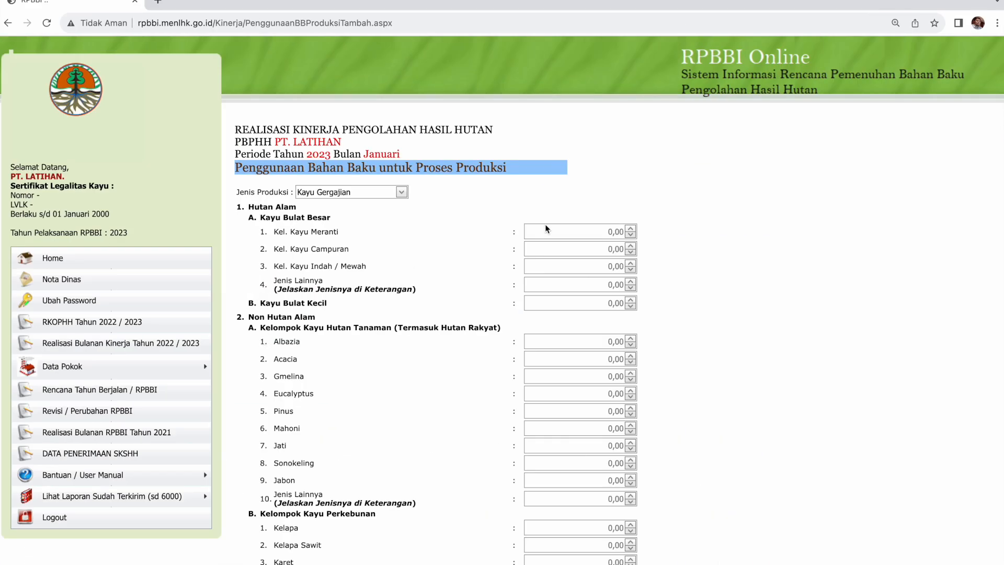
left_click(571, 230)
type("2")
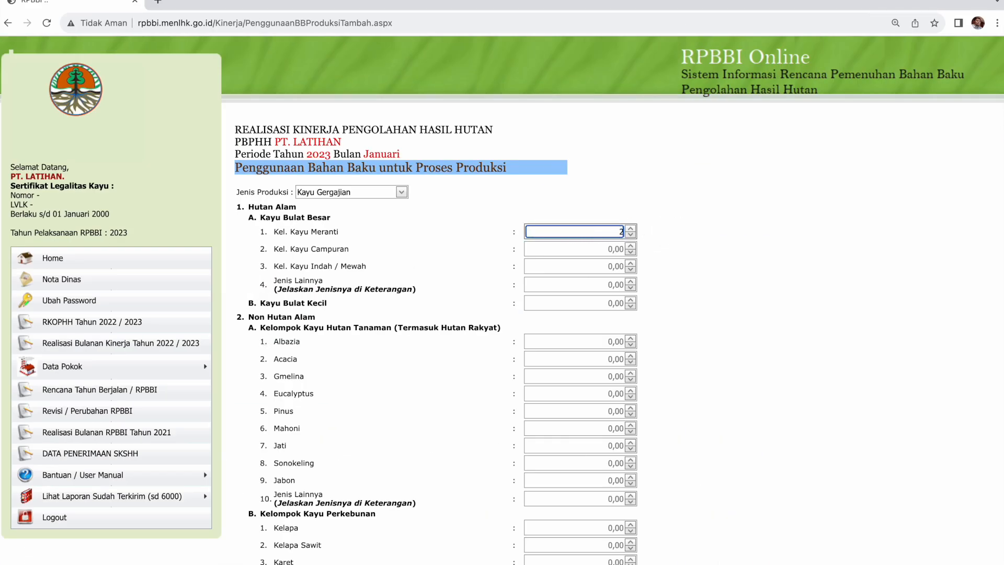
type("0,88")
Enter 71,80 for Albazia after checking the spreadsheet, then save the production usage entry.
key("super+Tab")
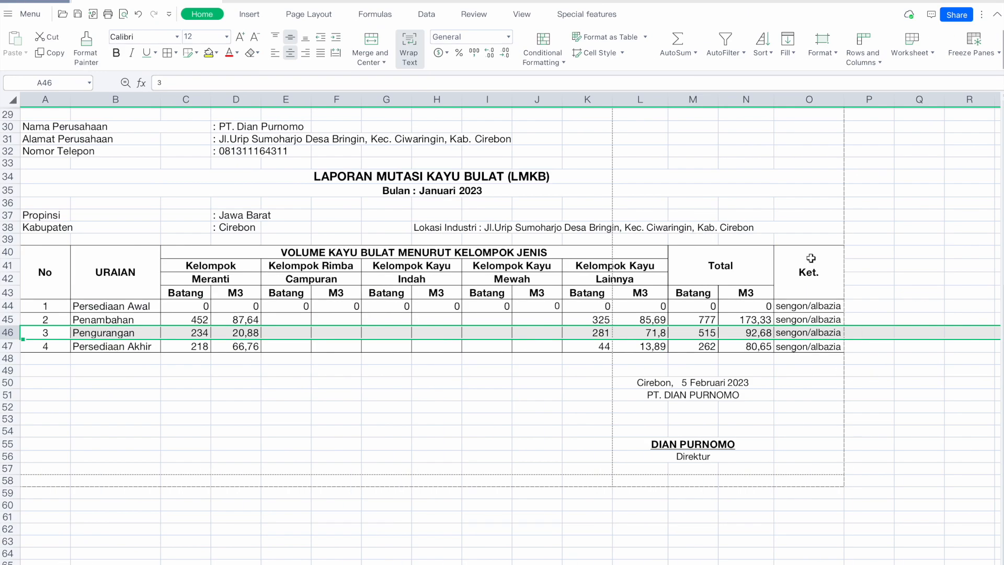
left_click(646, 333)
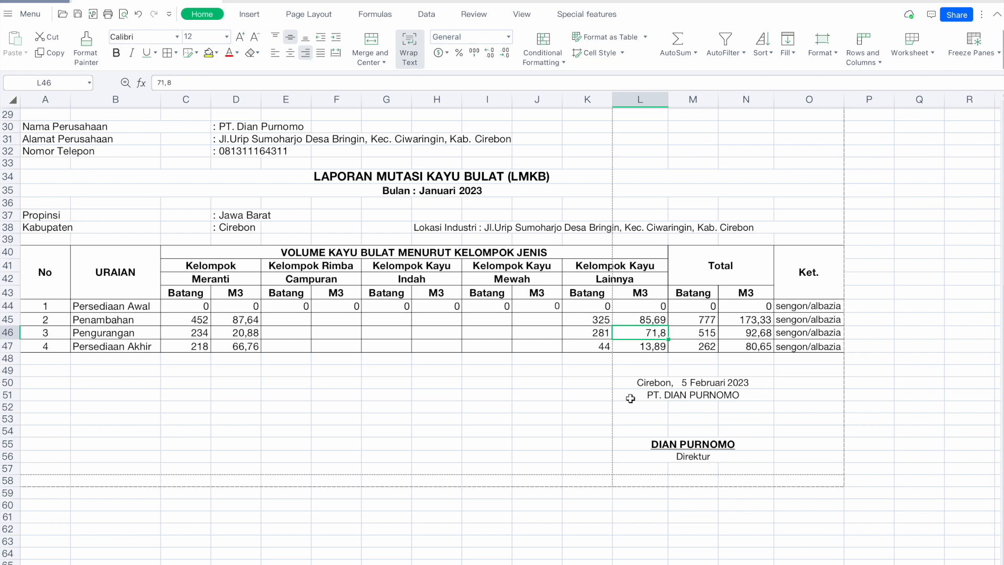
key("super+Tab")
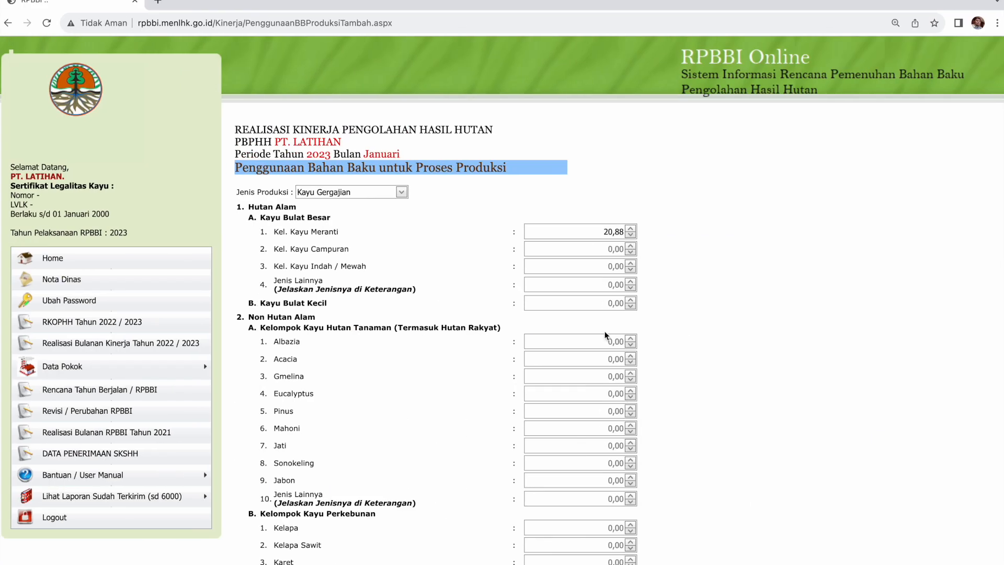
double_click(607, 342)
type("71,80")
left_click(775, 349)
scroll(691, 336, "down", 10)
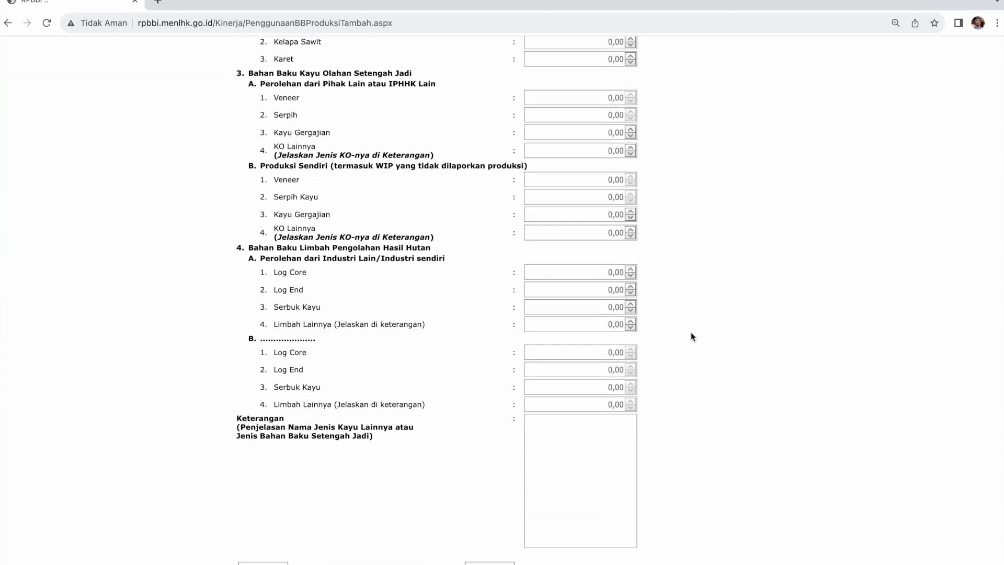
scroll(691, 336, "down", 1)
left_click(492, 516)
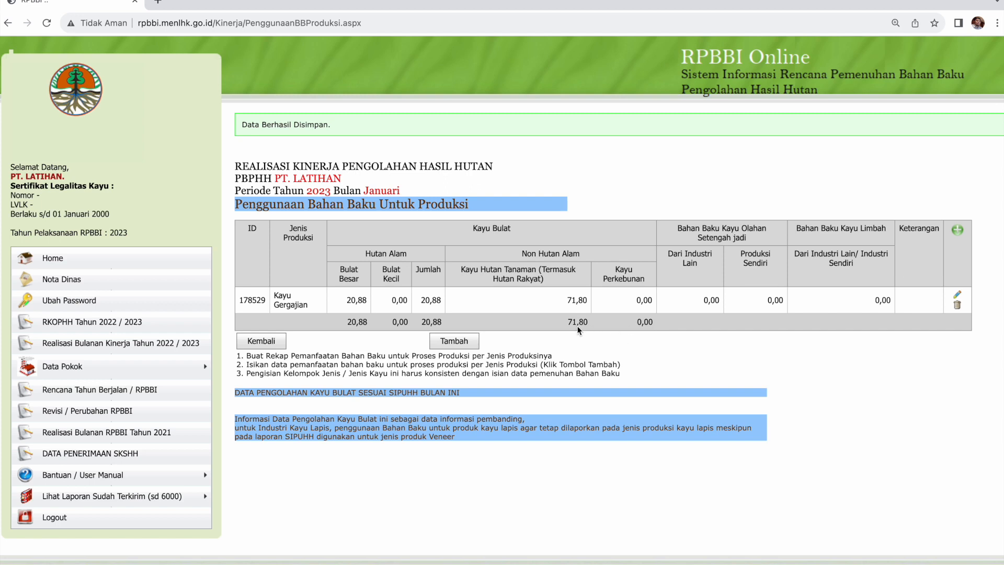
Recheck 20,88 and 71,8 in WPS cells D46 and L46, then return to the January realisation menu.
key("super+Tab")
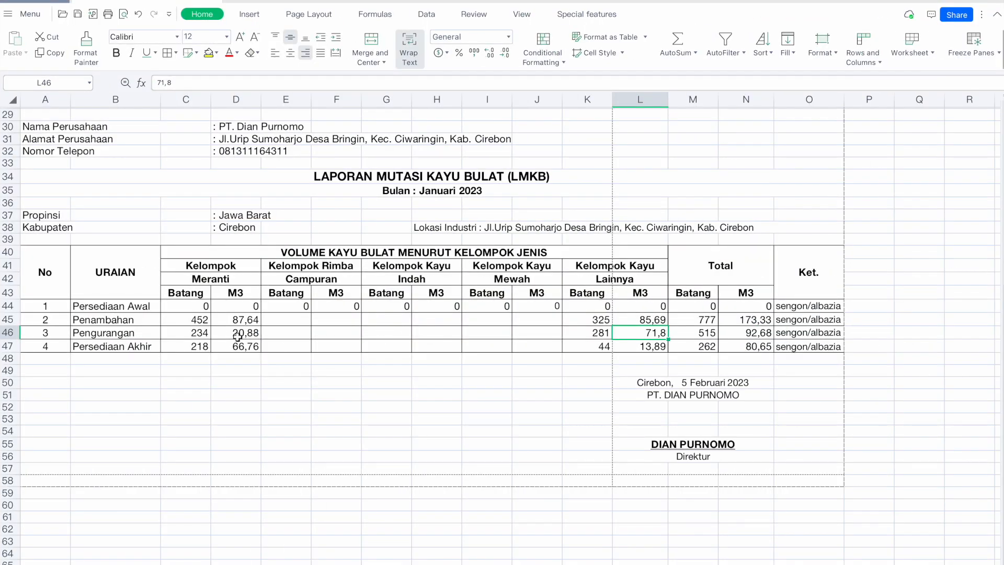
left_click(237, 333)
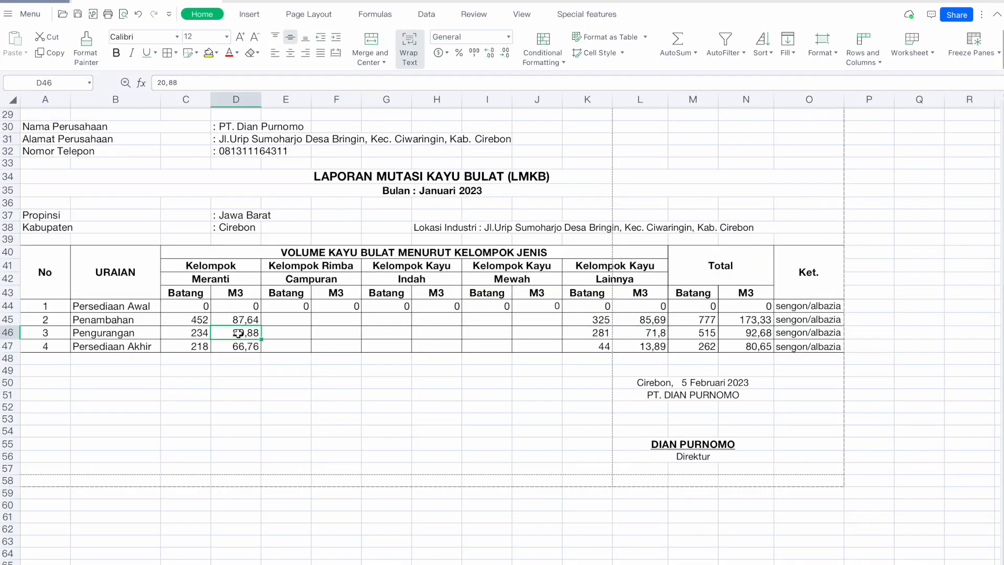
left_click(657, 335)
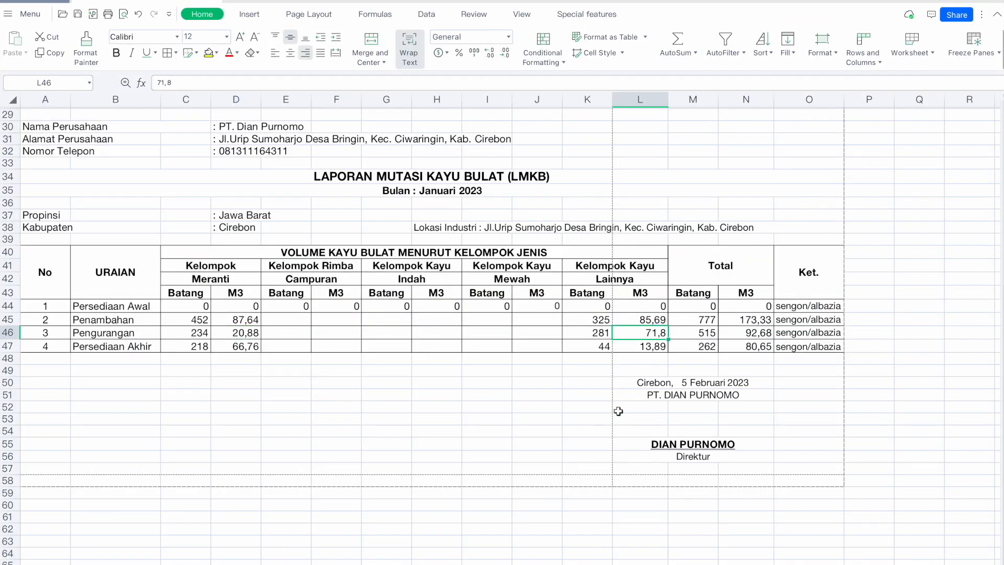
key("super+Tab")
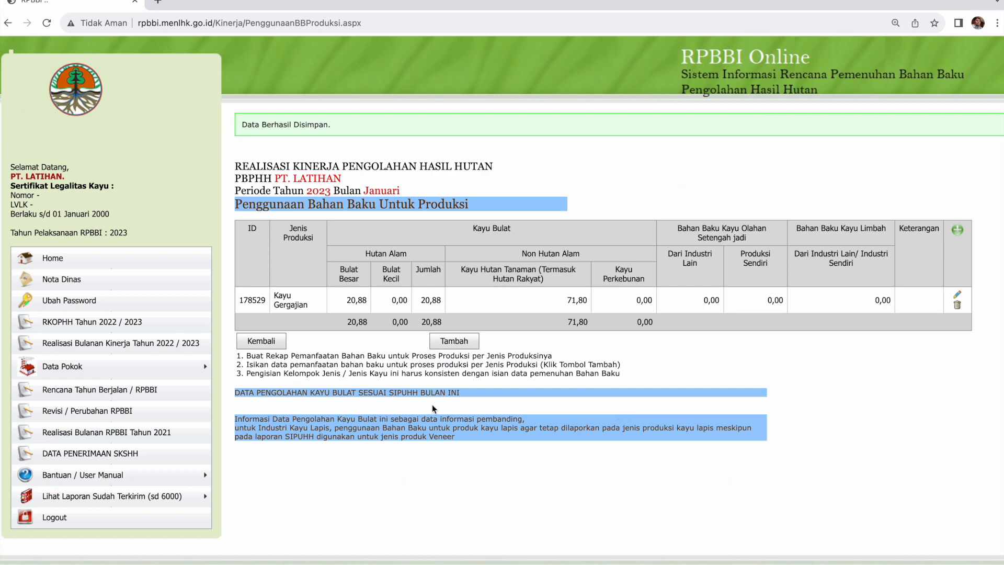
left_click(278, 346)
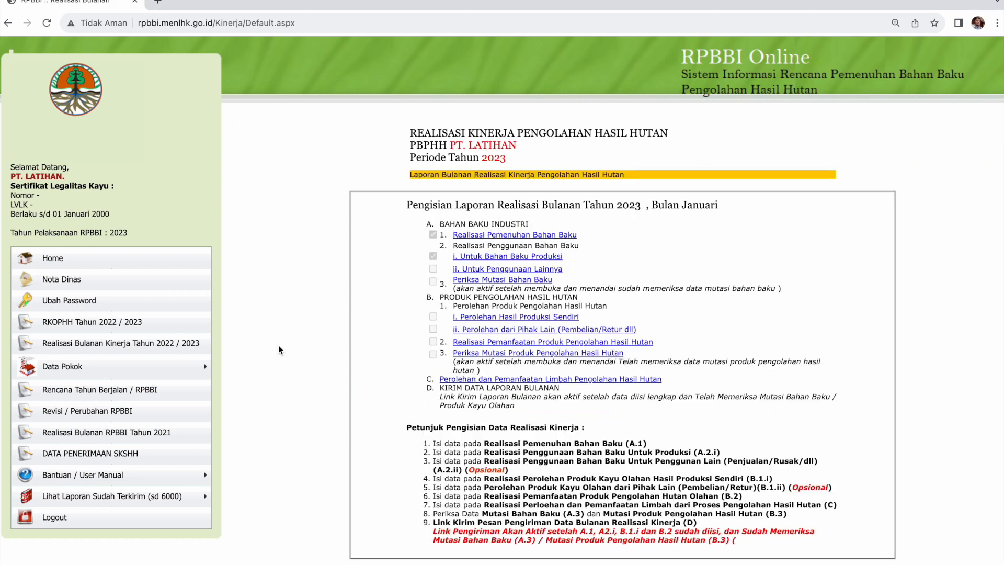
Open the Periksa Mutasi Bahan Baku summary for Januari 2023.
left_click(505, 282)
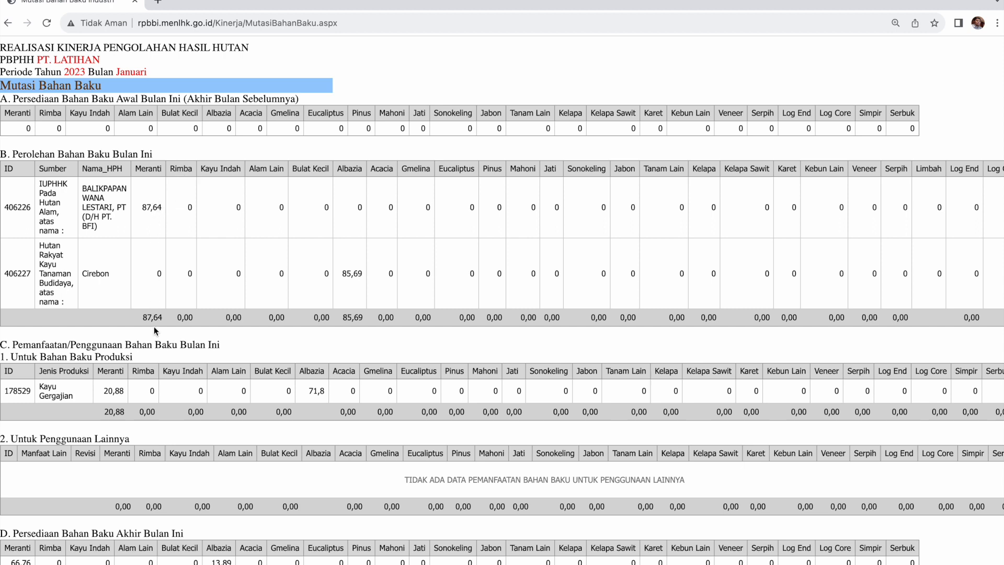
Compare the Meranti addition 87,64 and reduction 20,88 against WPS cells D45 and D46.
key("super+Tab")
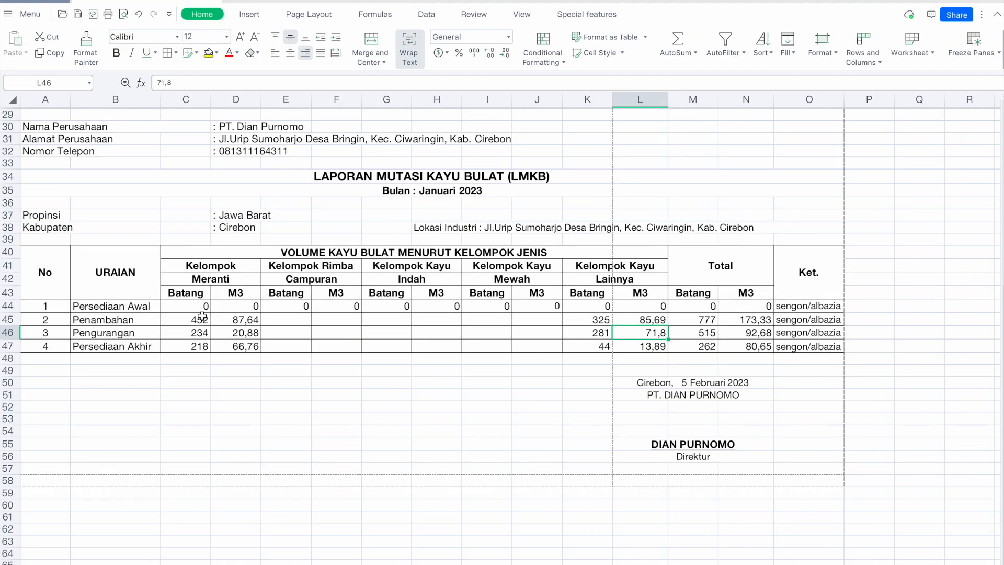
left_click(237, 319)
key("super+Tab")
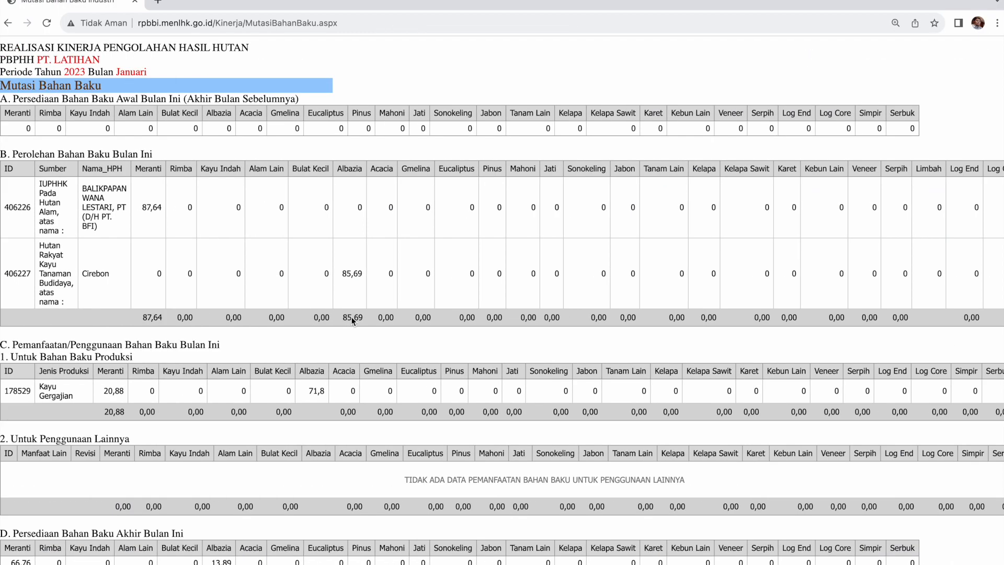
key("super+Tab")
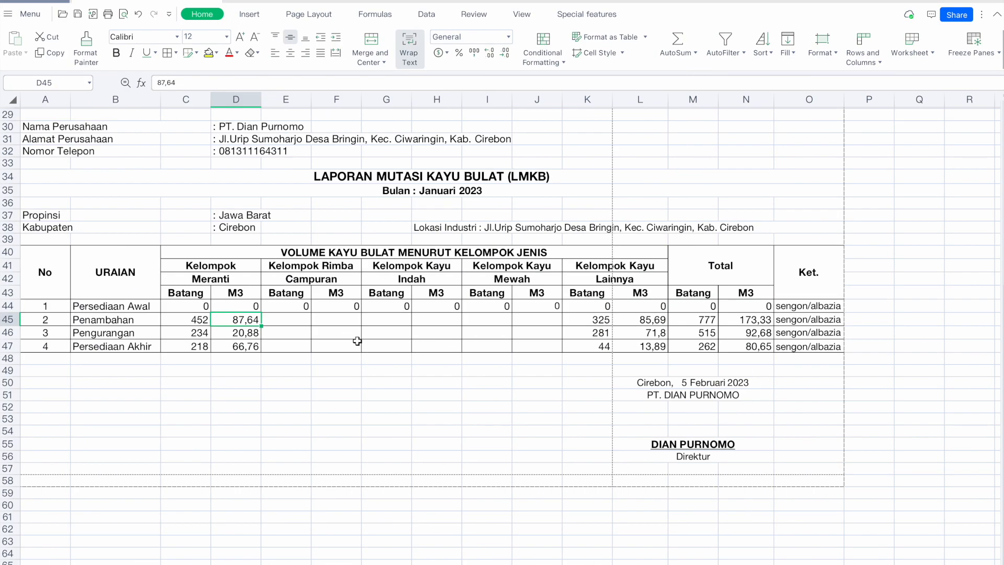
key("super+Tab")
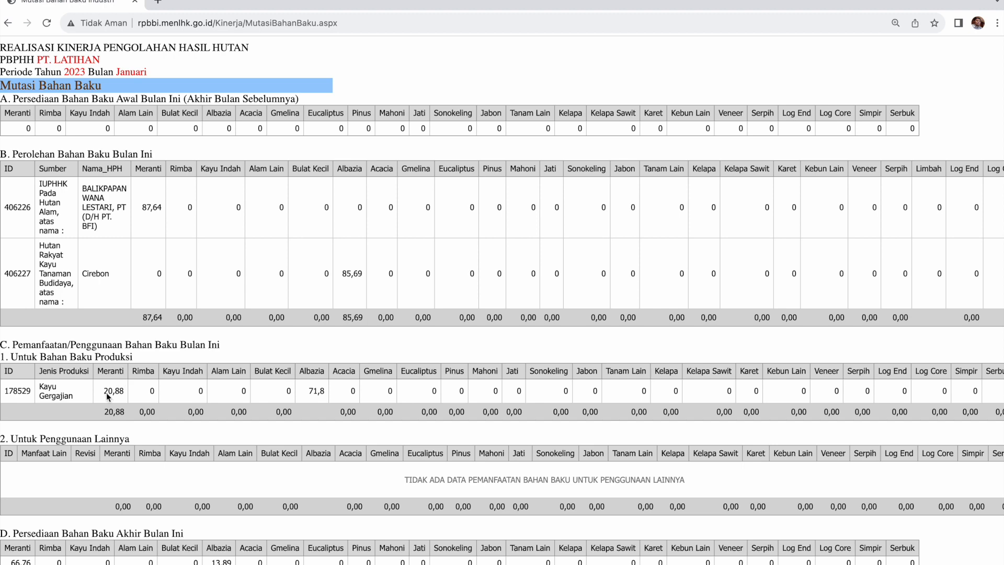
key("super+Tab")
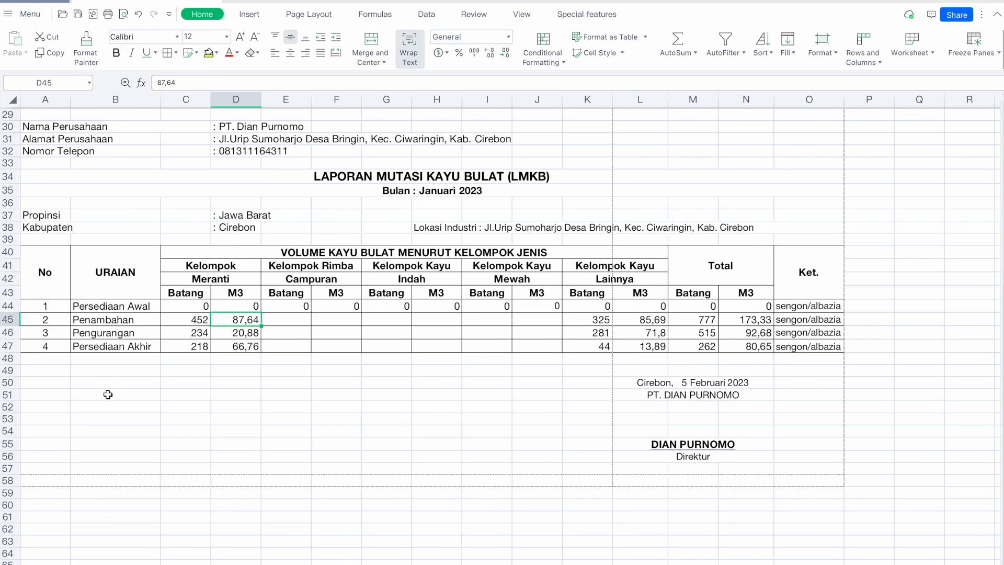
left_click(221, 336)
key("super+Tab")
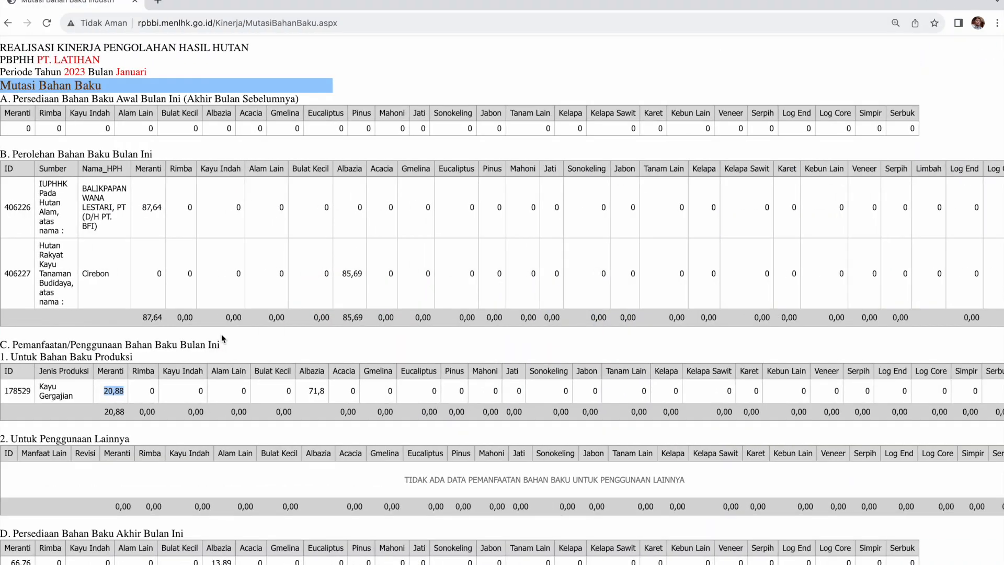
Compare the Albazia usage 71,8 against WPS cell L46.
double_click(317, 391)
key("super+Tab")
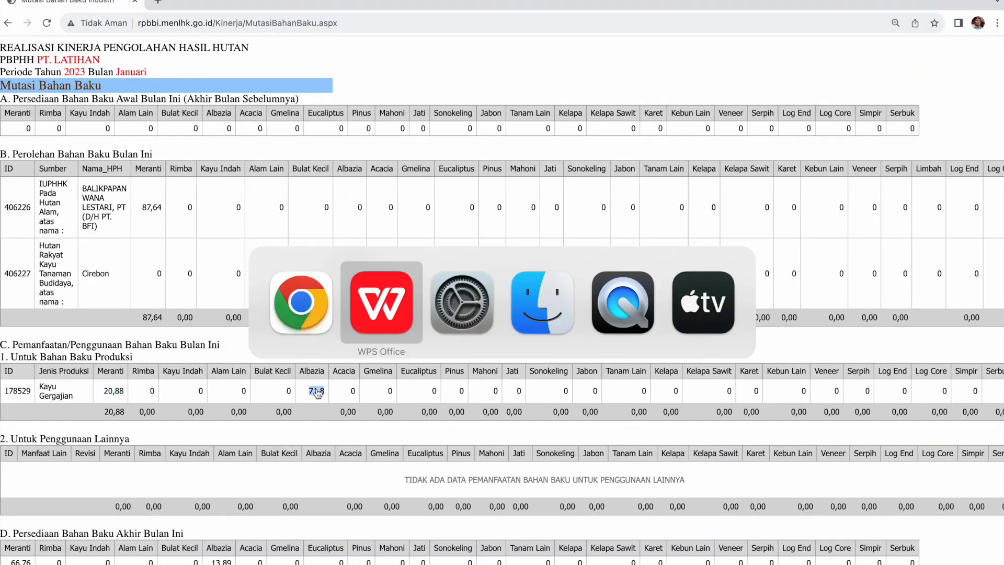
left_click(651, 333)
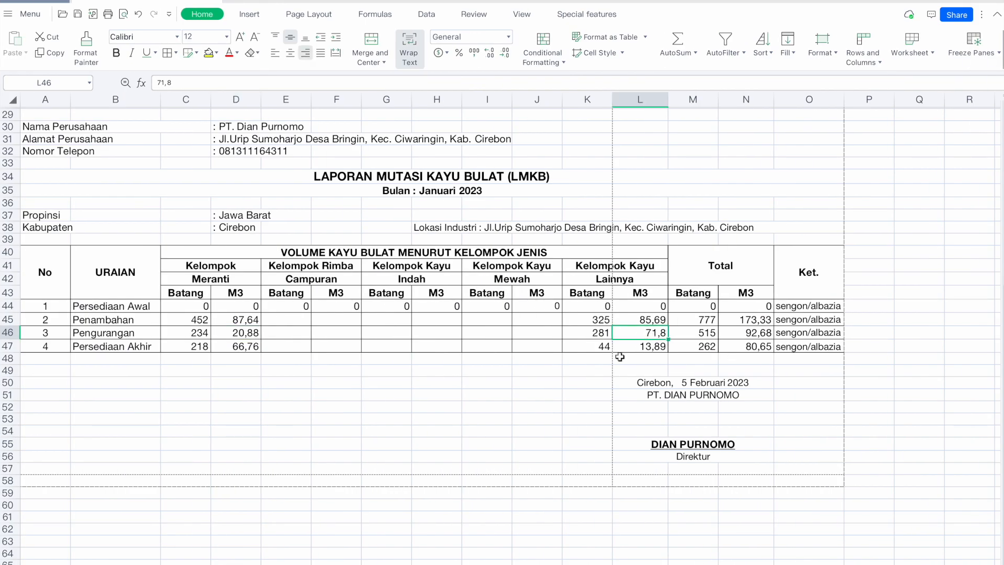
left_click(552, 428)
key("super+Tab")
Verify closing stocks 66,76 Meranti and 13,89 Albazia against D47 and L47, then confirm the mutation as checked.
scroll(550, 413, "down", 1)
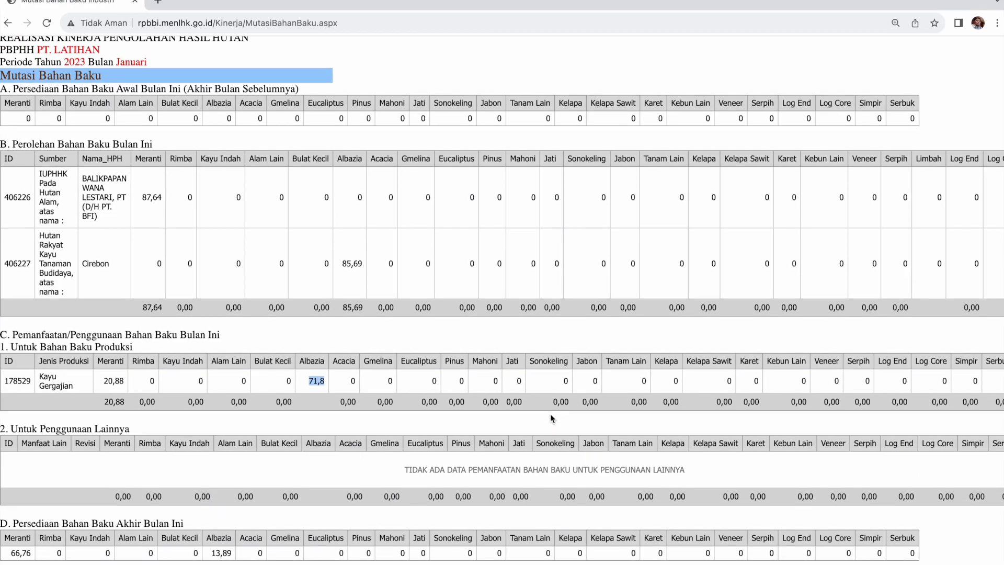
double_click(20, 556)
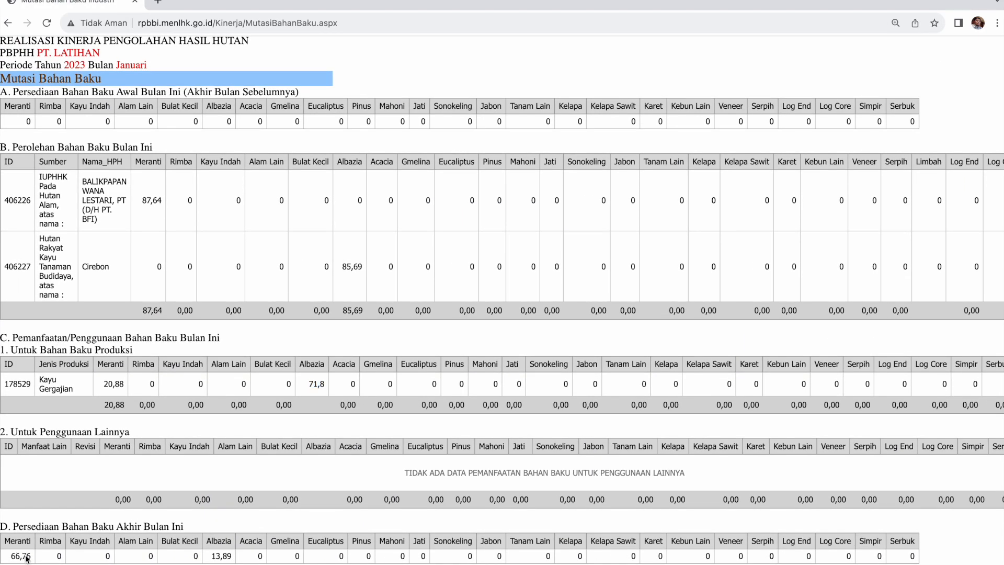
key("super+Tab")
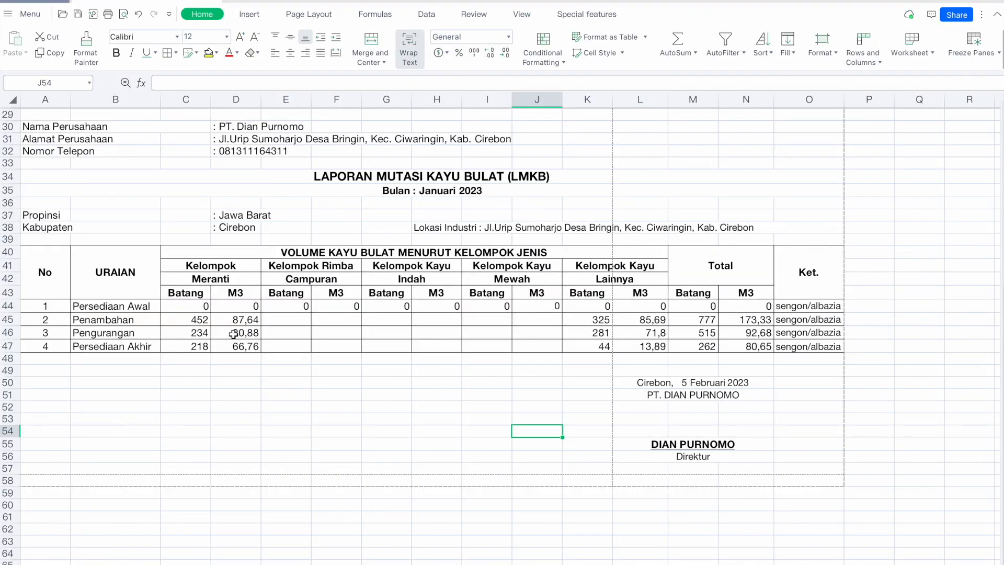
left_click(233, 345)
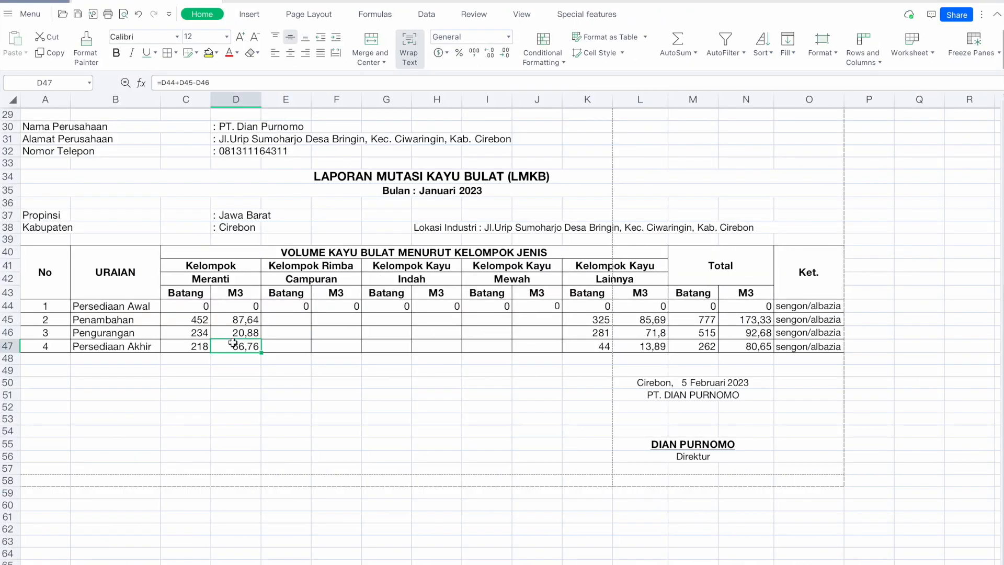
left_click(666, 346)
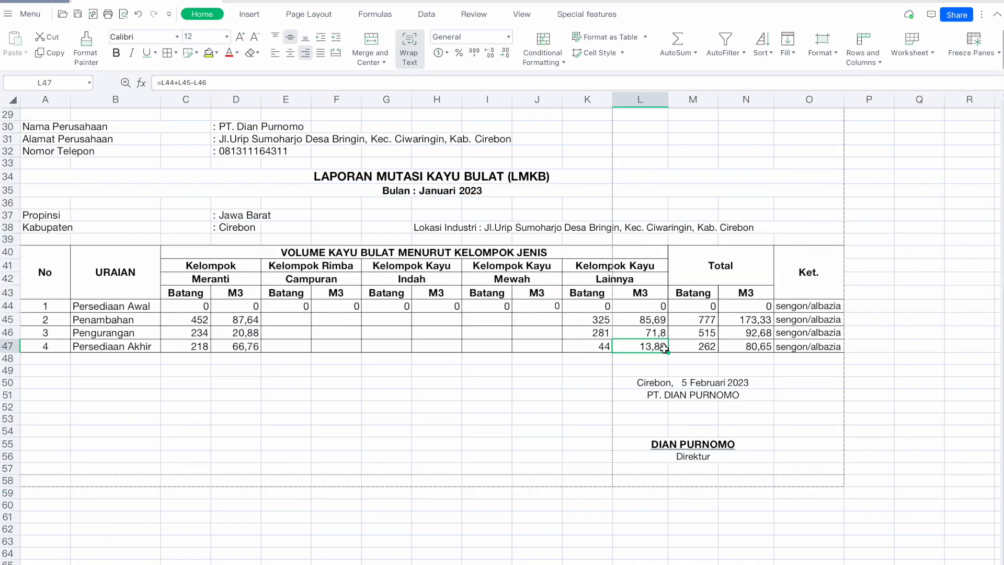
key("super+Tab")
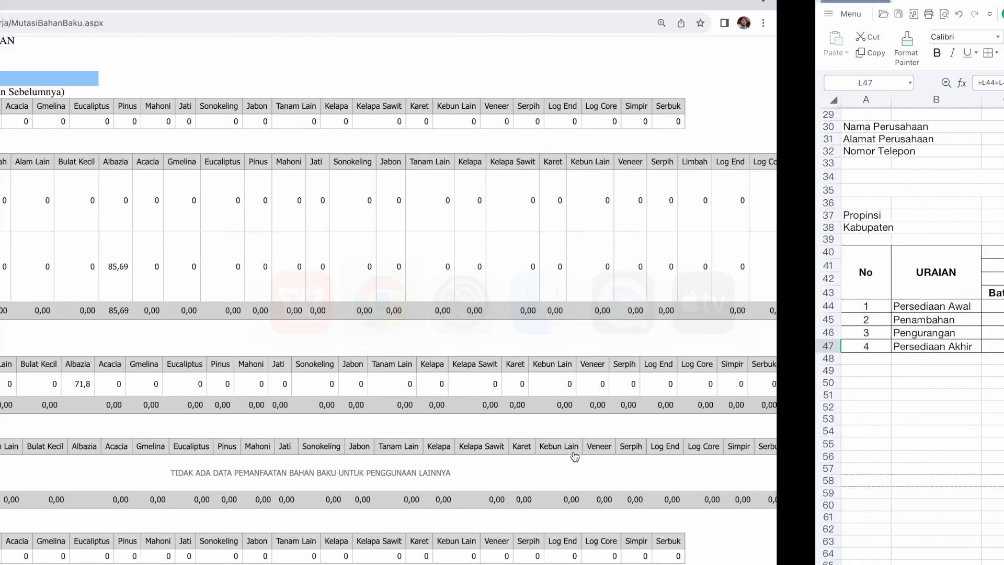
double_click(225, 556)
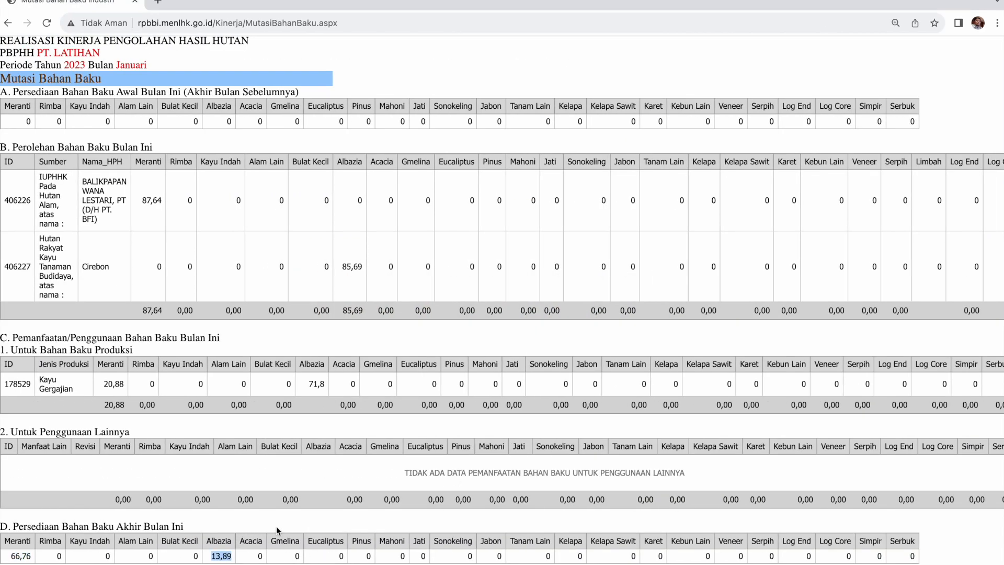
left_click_drag(285, 525, 429, 420)
left_click(125, 544)
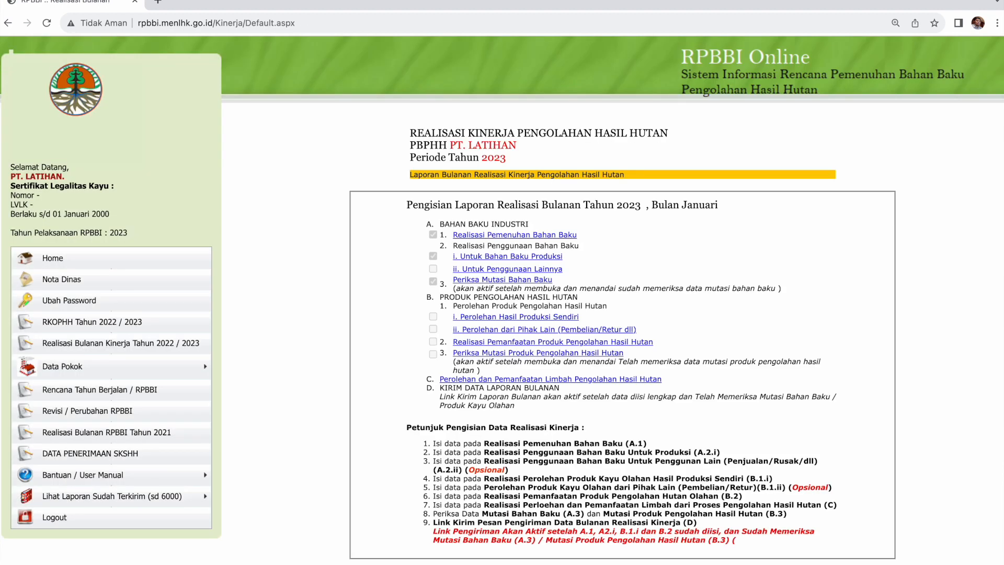
Start an own-production entry with Kayu Gergajian, auto-filling capacity 5.500,0000 and raw-material use 92,68.
left_click(479, 320)
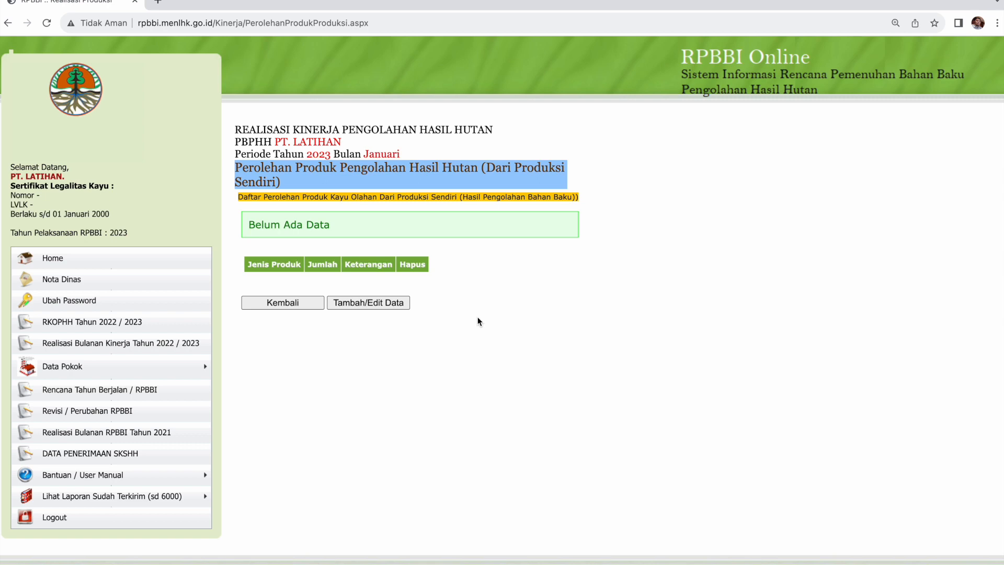
left_click(384, 302)
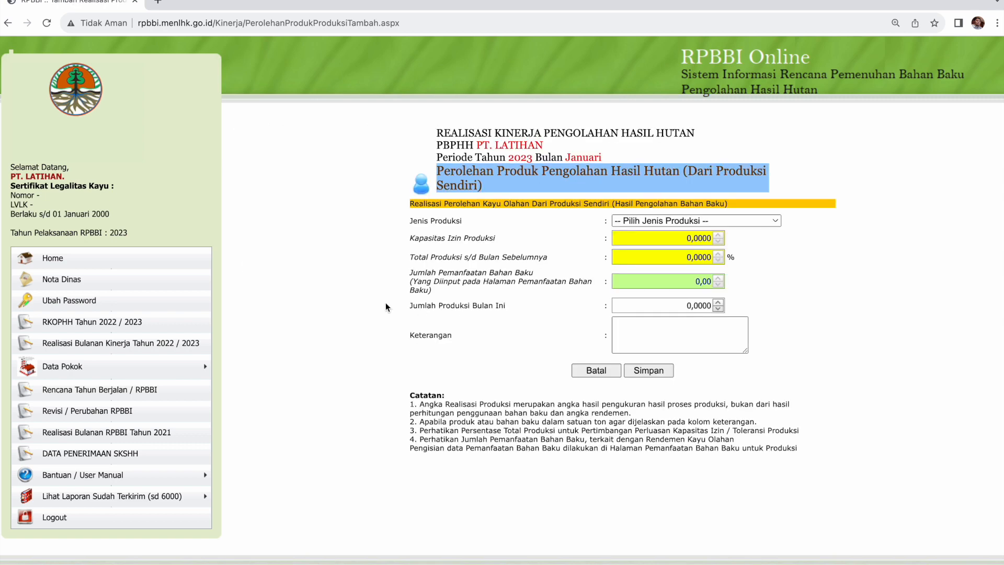
left_click(640, 223)
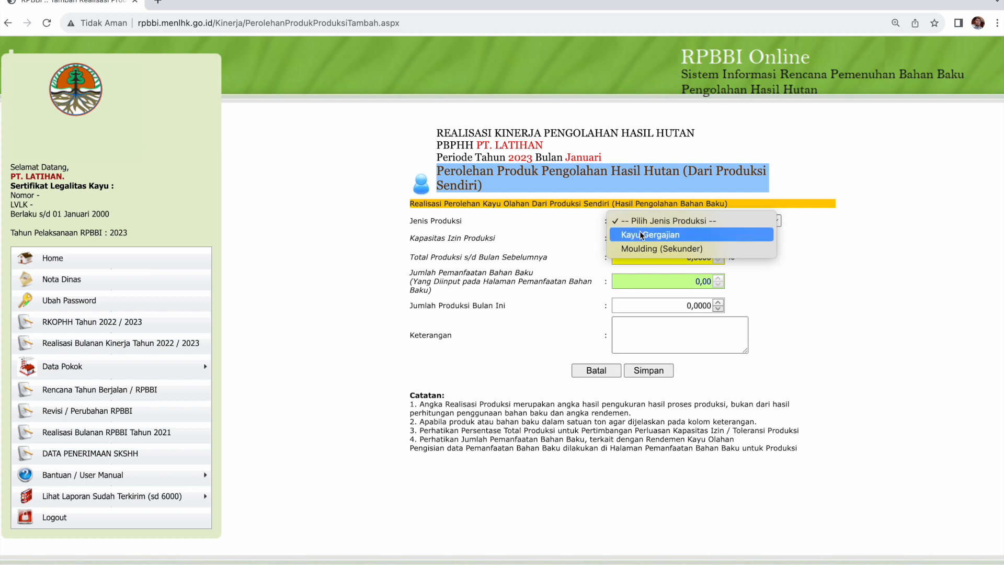
left_click(699, 240)
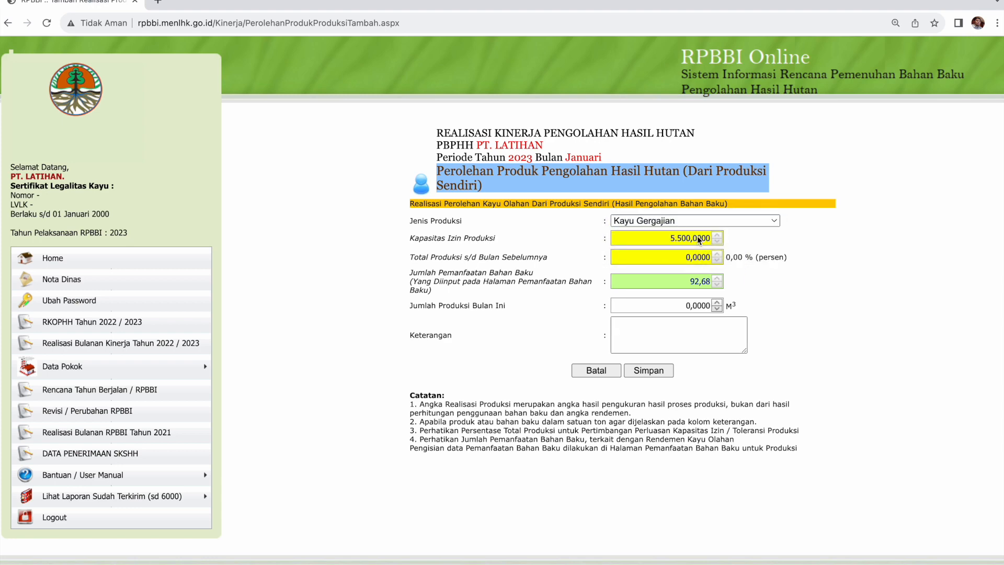
key("super+Tab")
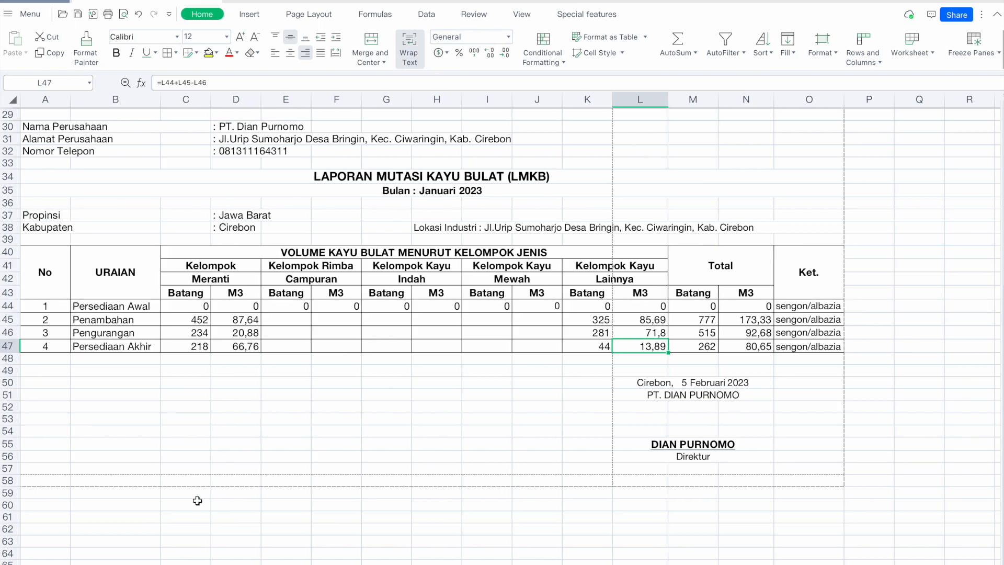
On the LMKO sheet, heighten row 41 to show 'Perolehan Kayu Olahan' and check the 51,9876 volume.
key("ctrl+Page_Down")
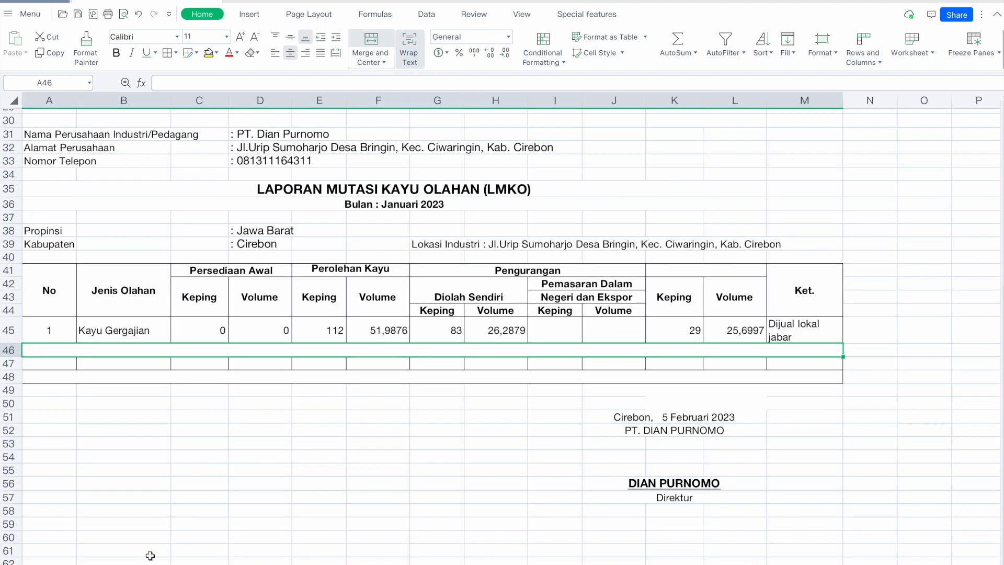
left_click(390, 270)
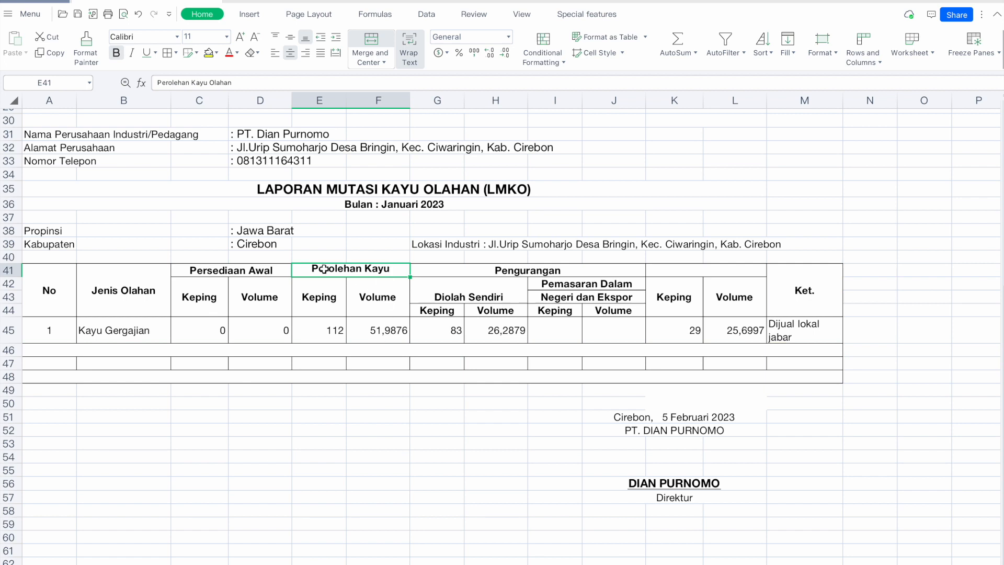
left_click_drag(12, 277, 13, 290)
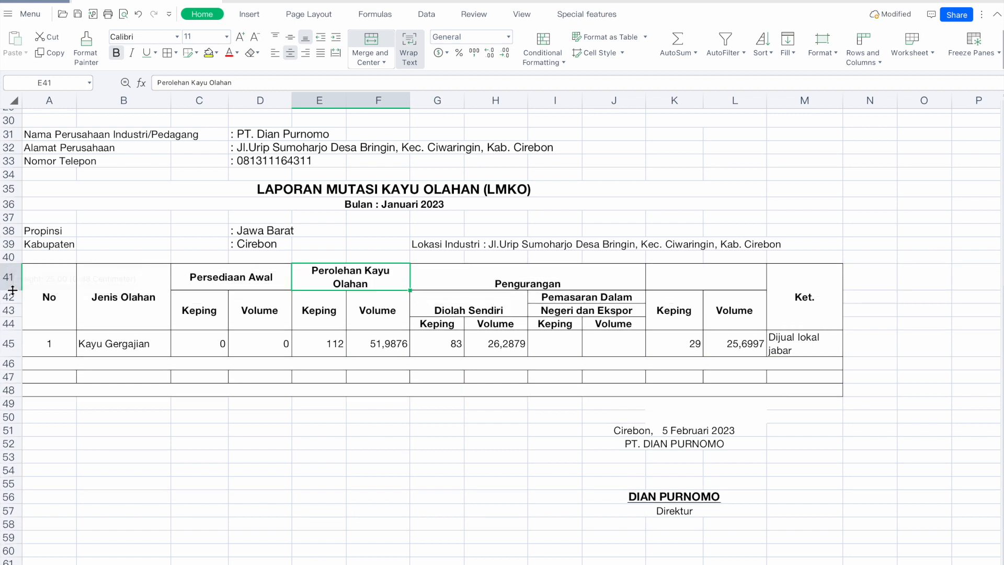
left_click(384, 352)
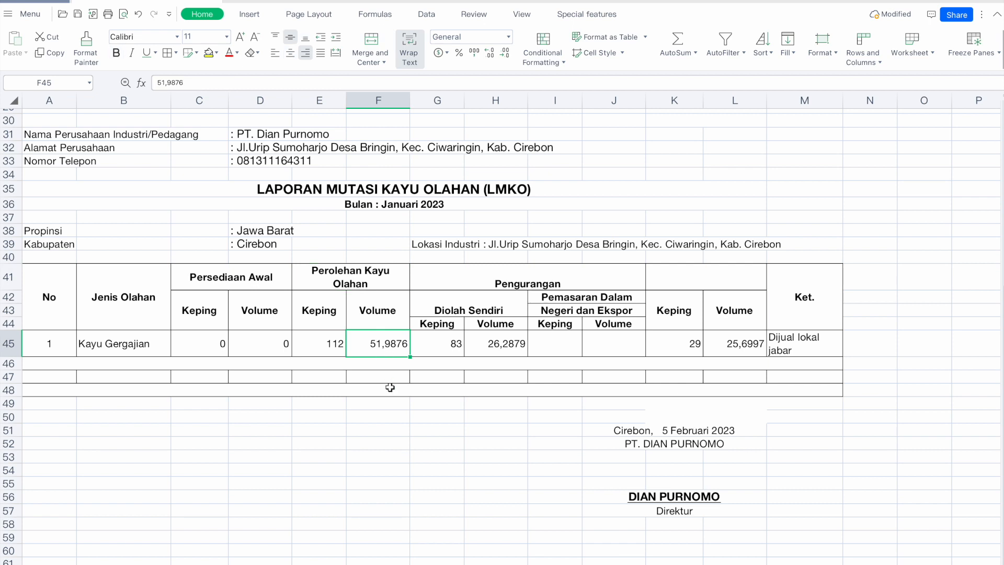
Enter 51,9876 as this month's Kayu Gergajian production, verify it in WPS, and save.
key("ctrl+Left")
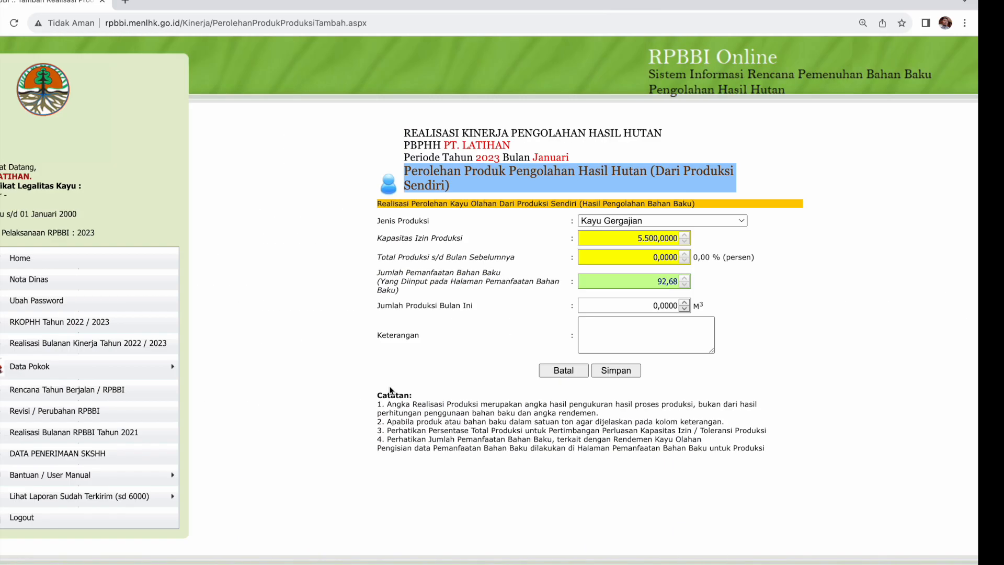
left_click(699, 305)
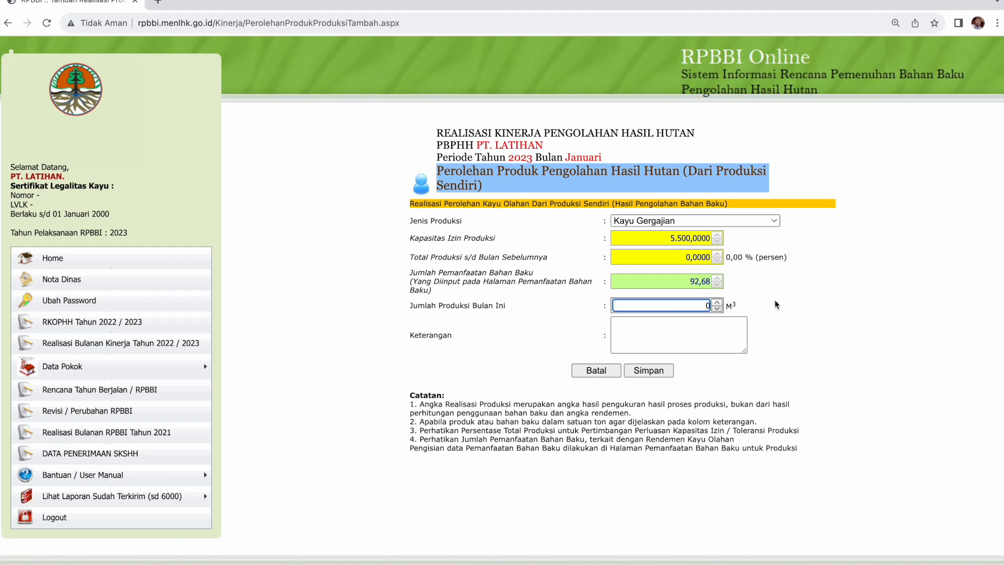
type("51,9876")
key("super+Tab")
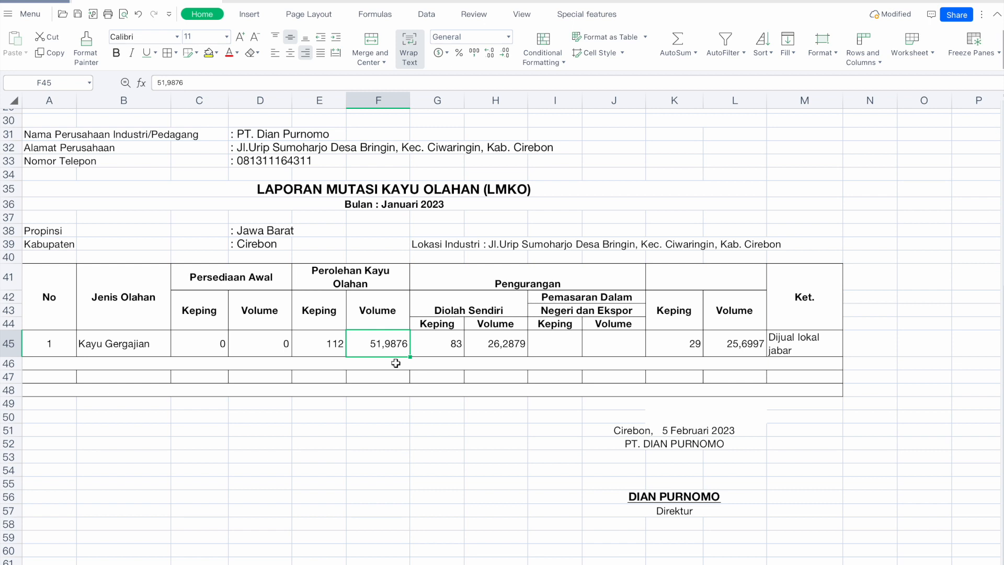
key("super+Tab")
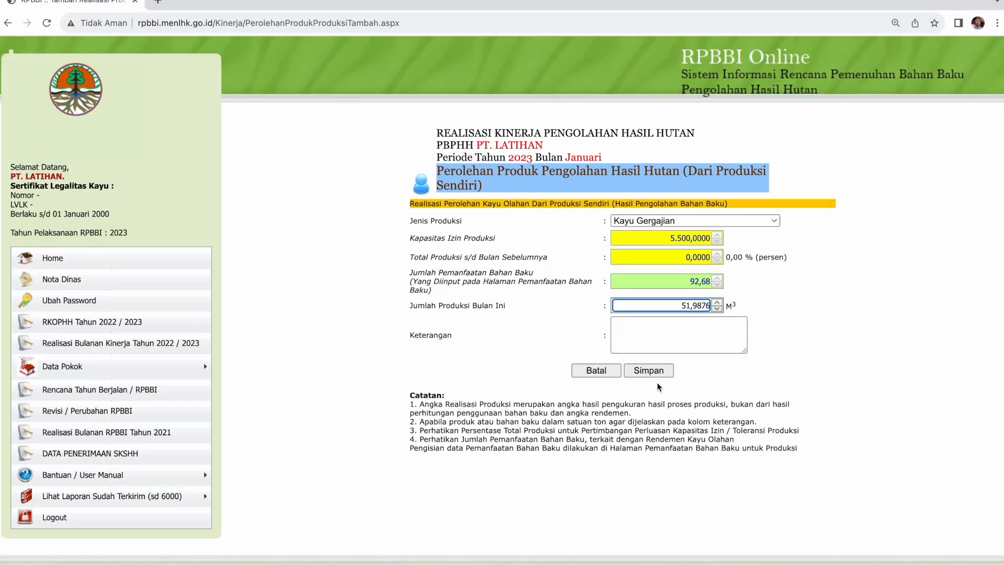
left_click(681, 334)
left_click(730, 379)
left_click(652, 371)
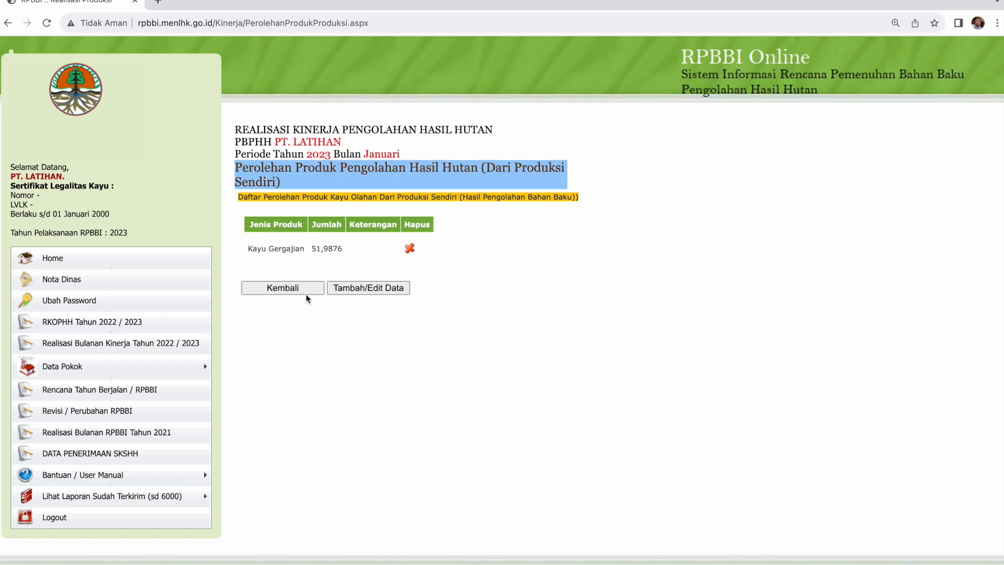
left_click(348, 287)
left_click(636, 221)
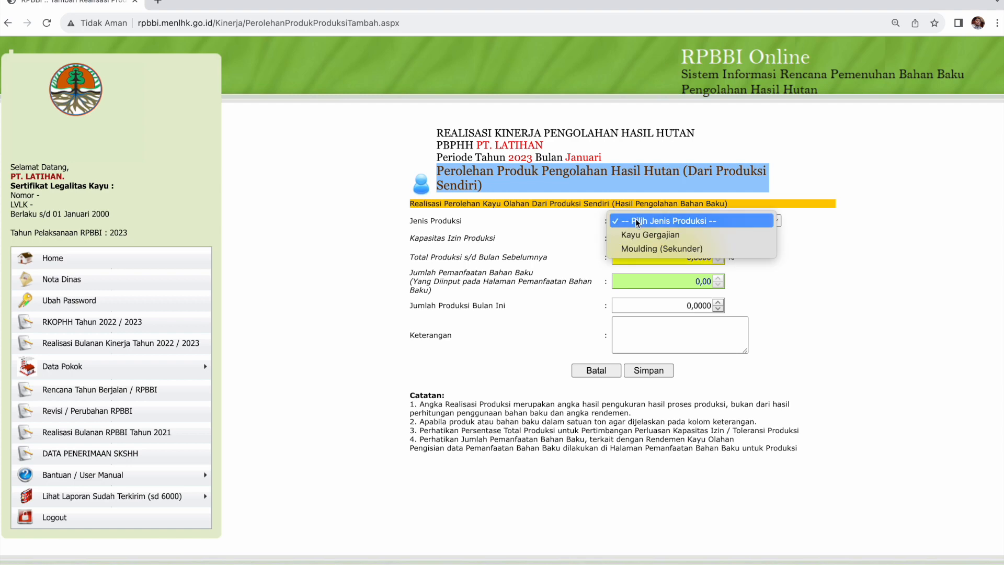
left_click(640, 249)
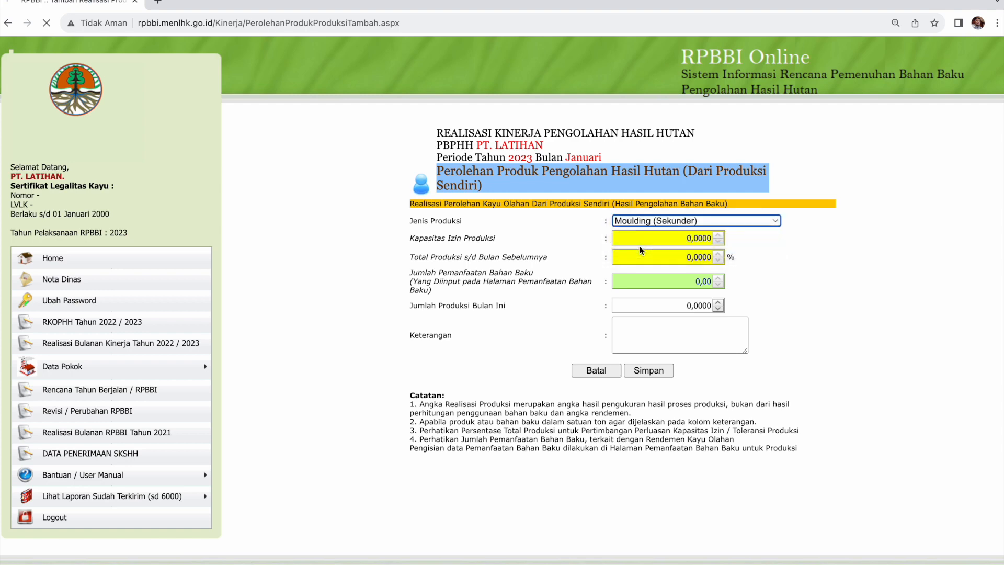
key("super+Tab")
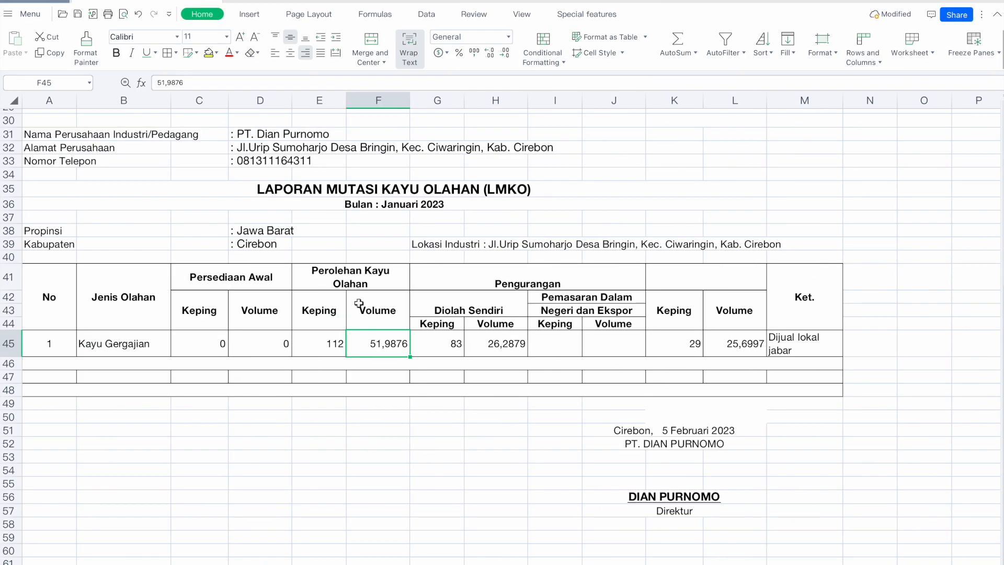
left_click(145, 376)
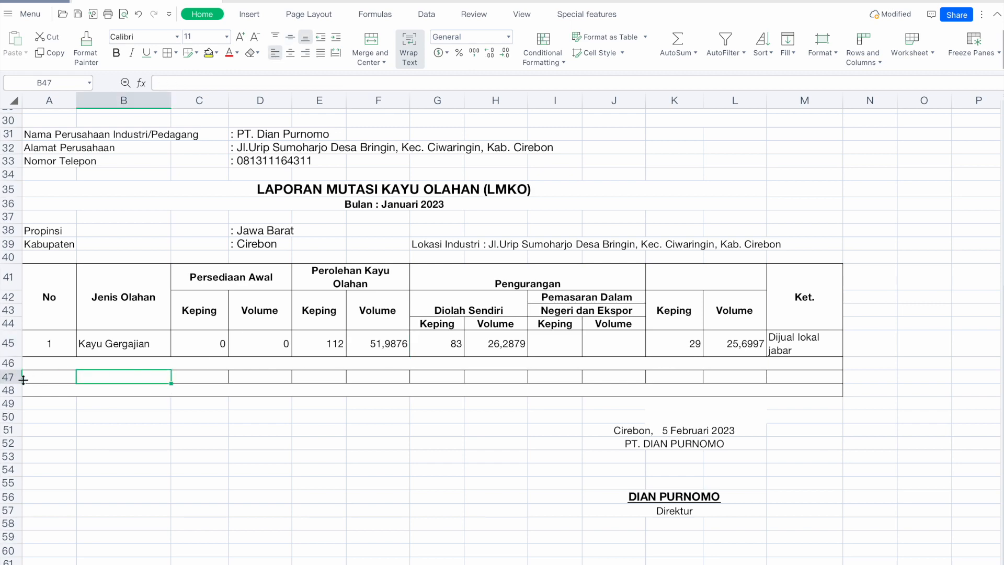
key("super+Tab")
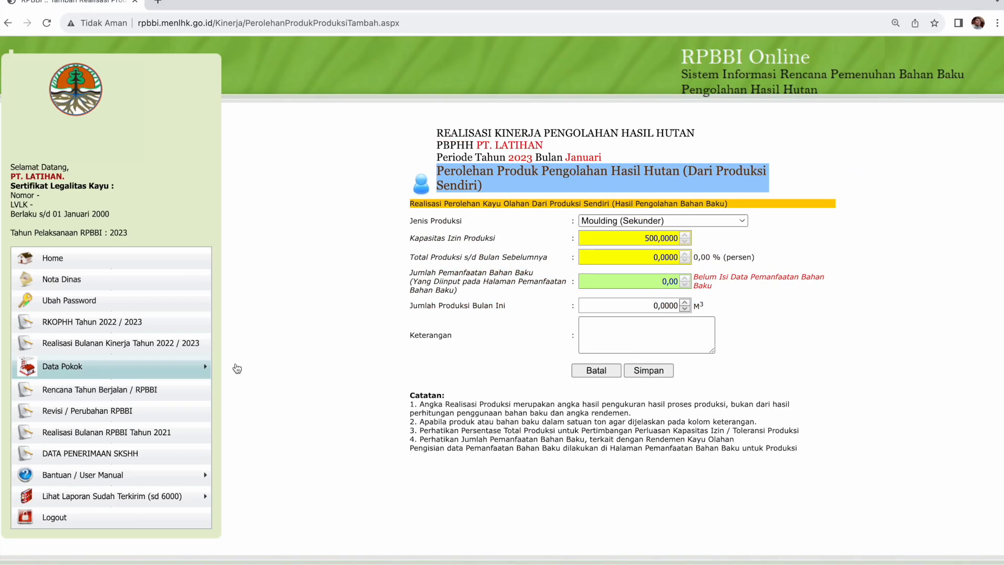
left_click(577, 369)
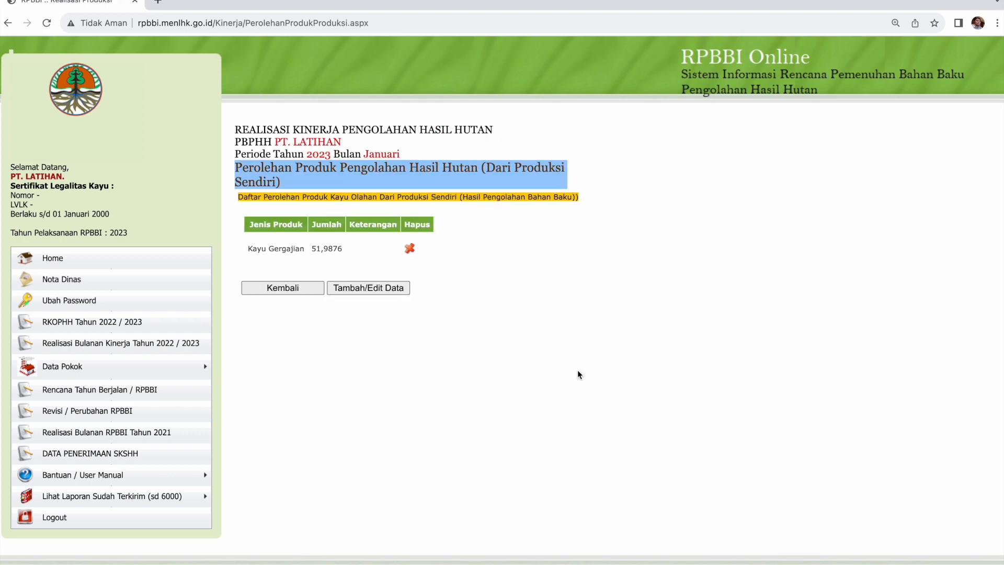
left_click(271, 291)
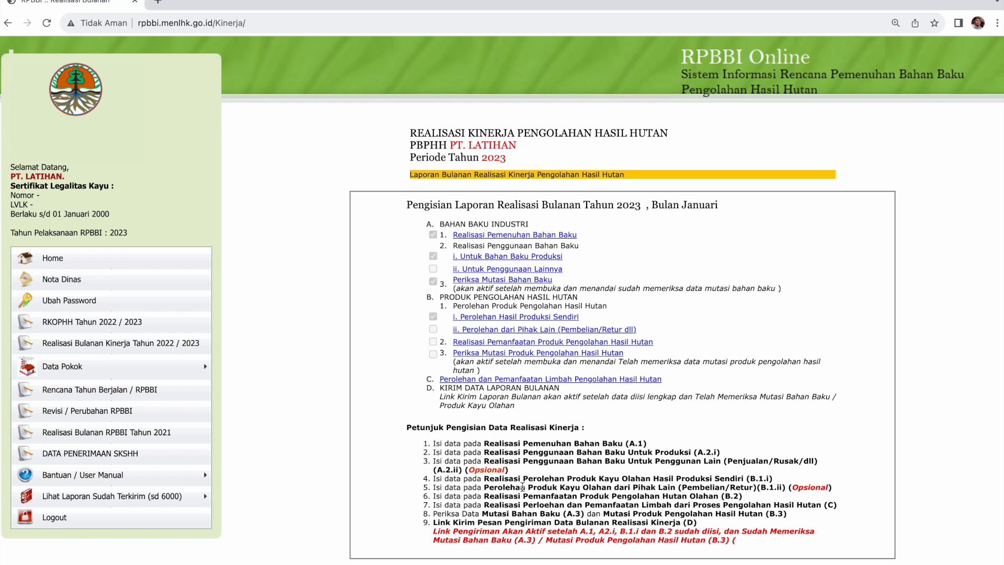
Highlight checklist instruction 5, then open the B.2 Realisasi Pemanfaatan product-use section.
left_click_drag(567, 487, 669, 487)
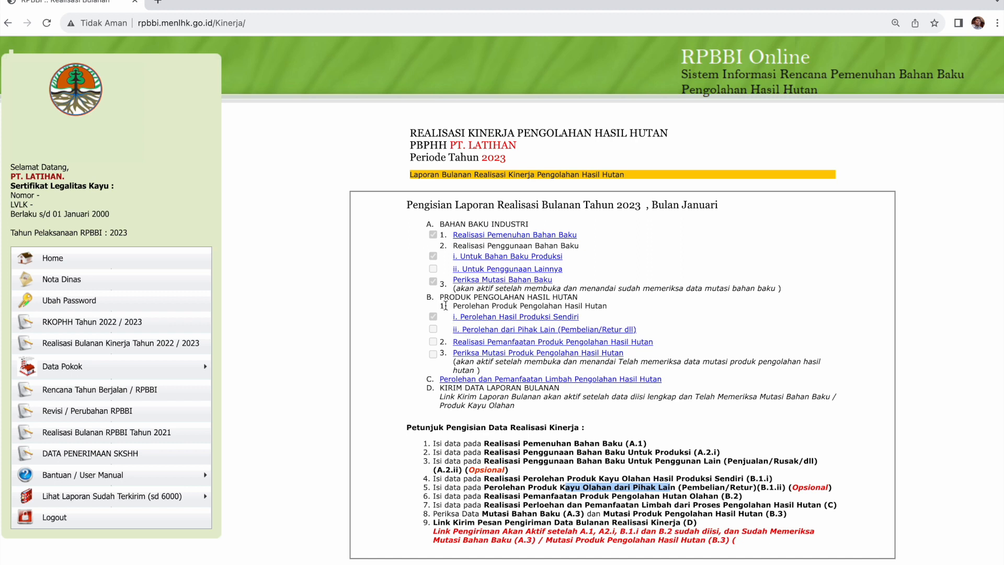
left_click(472, 342)
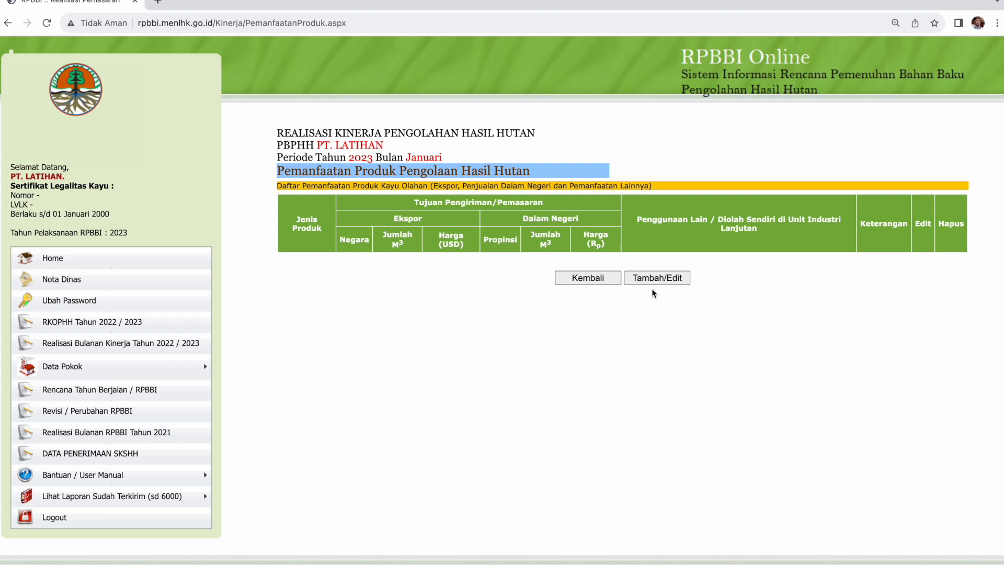
Start a product-use entry for Kayu Gergajian with Jawa Barat as the destination province.
left_click(653, 278)
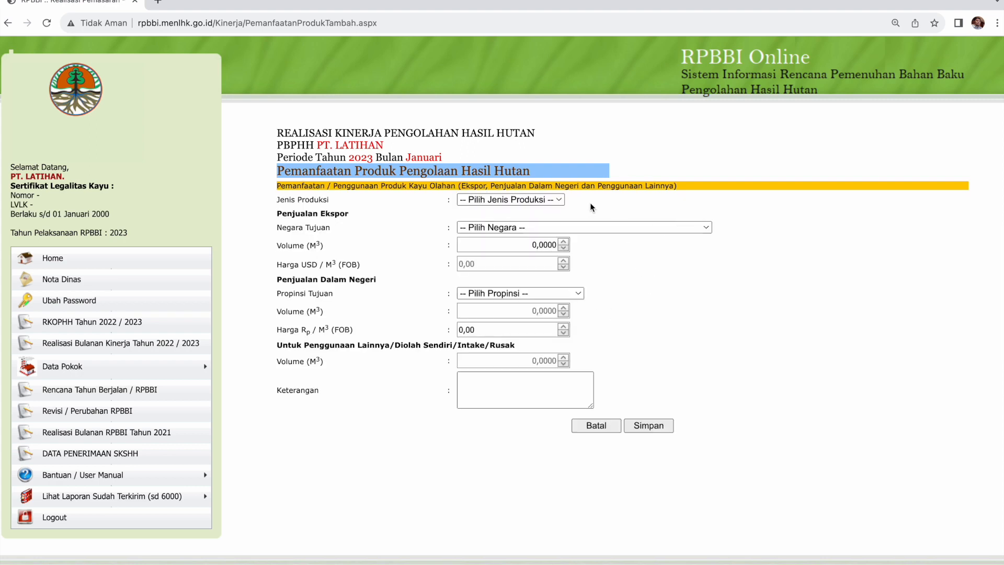
left_click(550, 202)
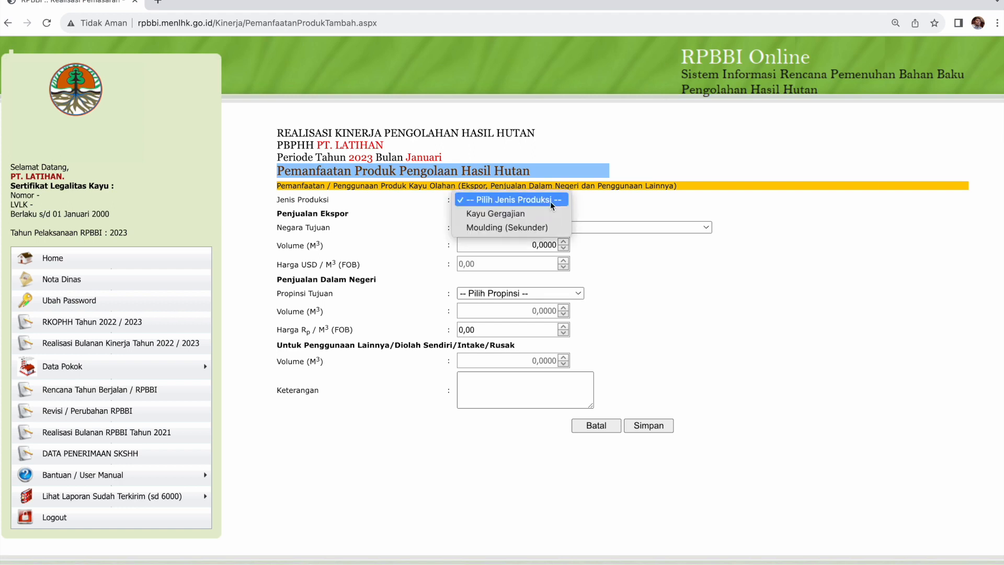
left_click(550, 210)
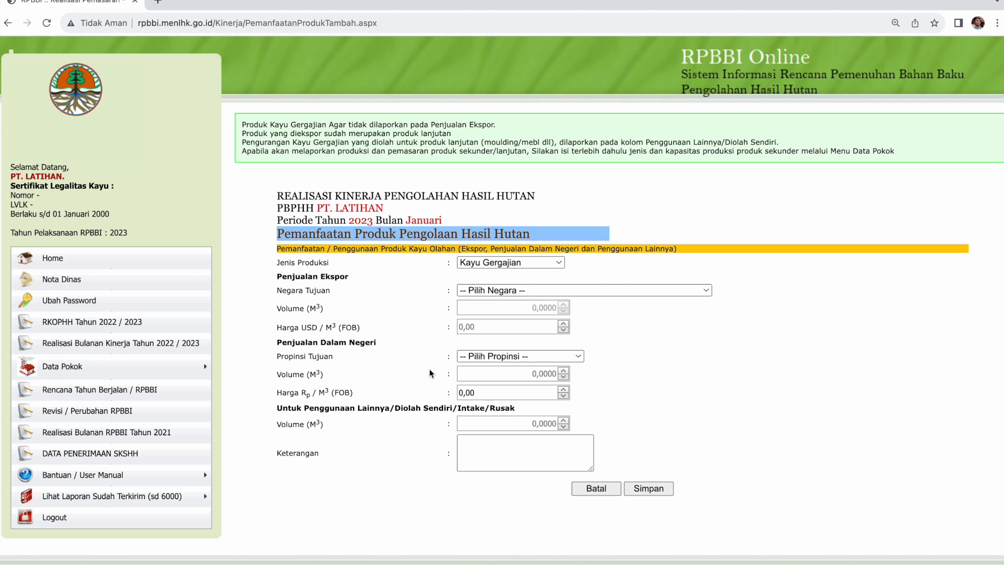
left_click(485, 356)
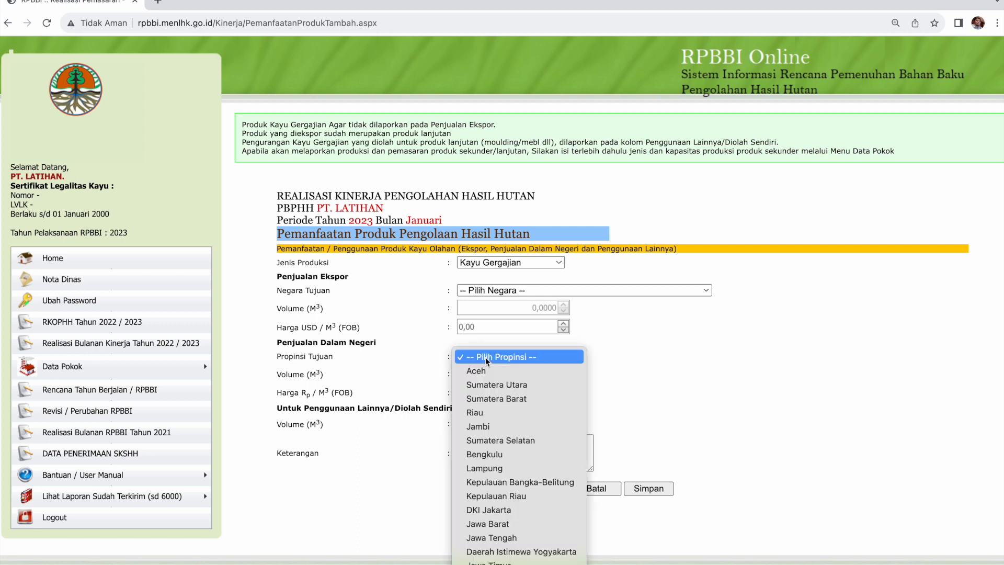
left_click(519, 523)
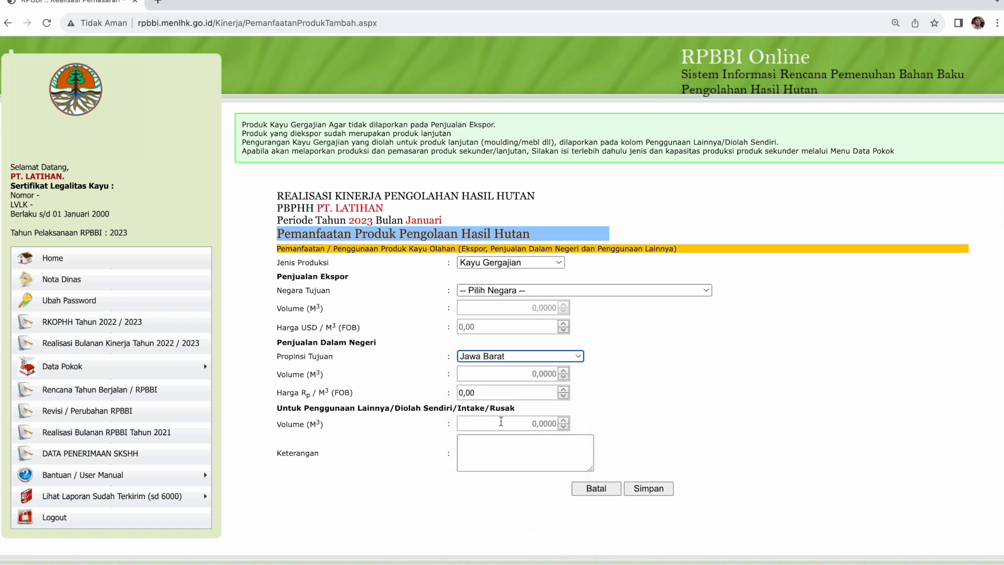
Go through the Volume and Harga fields, then look up the sales figures in the LMKO spreadsheet.
left_click(499, 377)
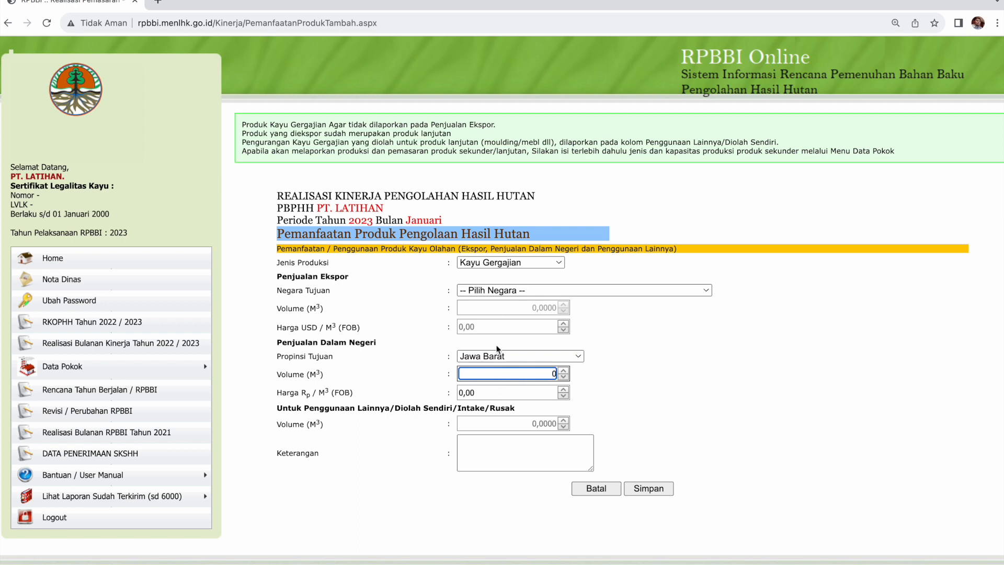
key("Tab")
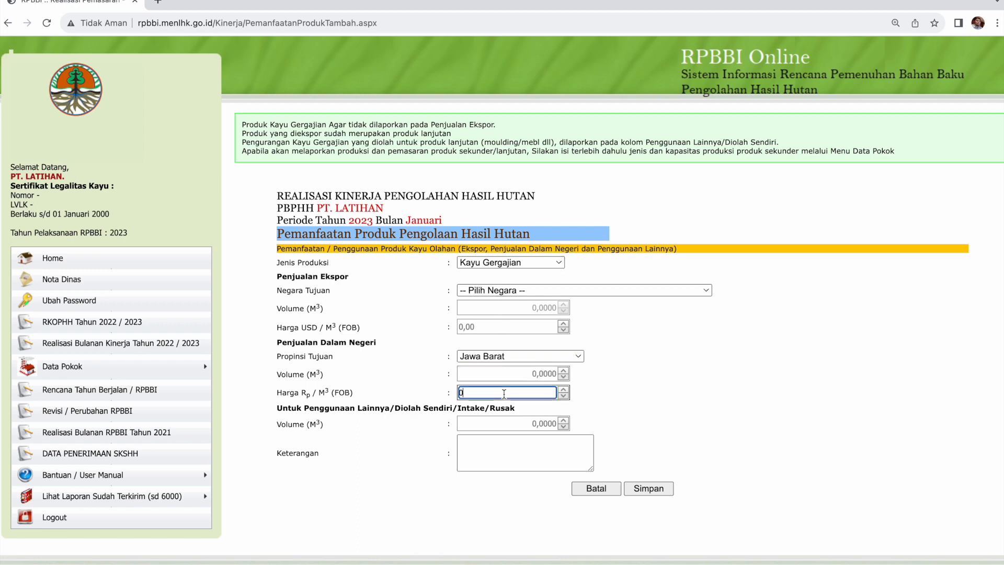
left_click(508, 429)
left_click(515, 422)
key("super+Tab")
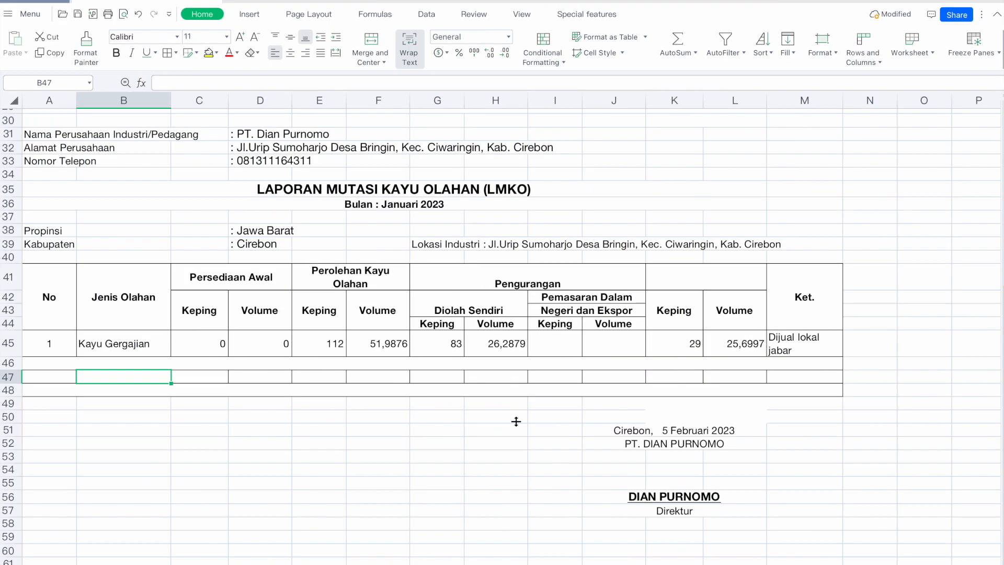
left_click(490, 352)
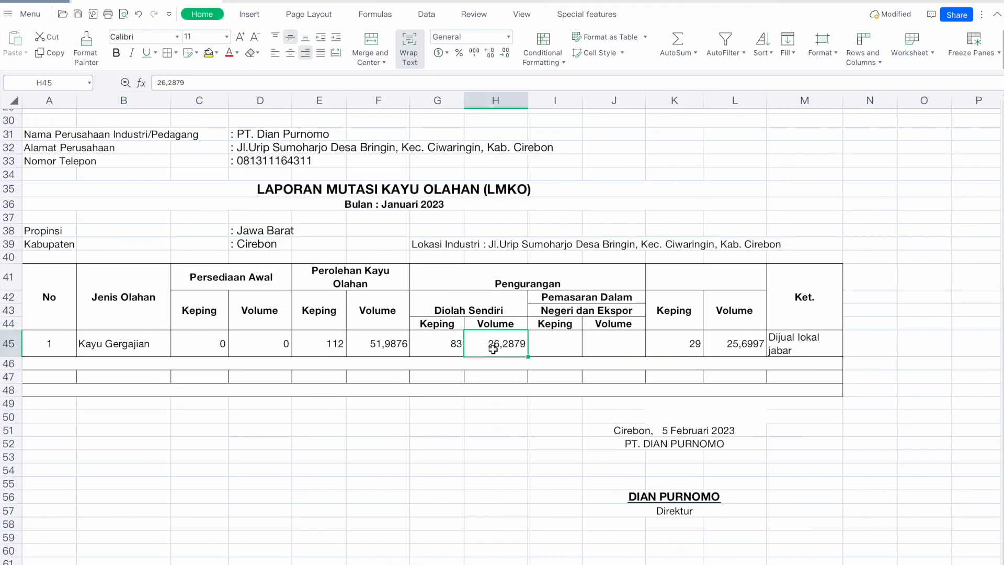
left_click(485, 308)
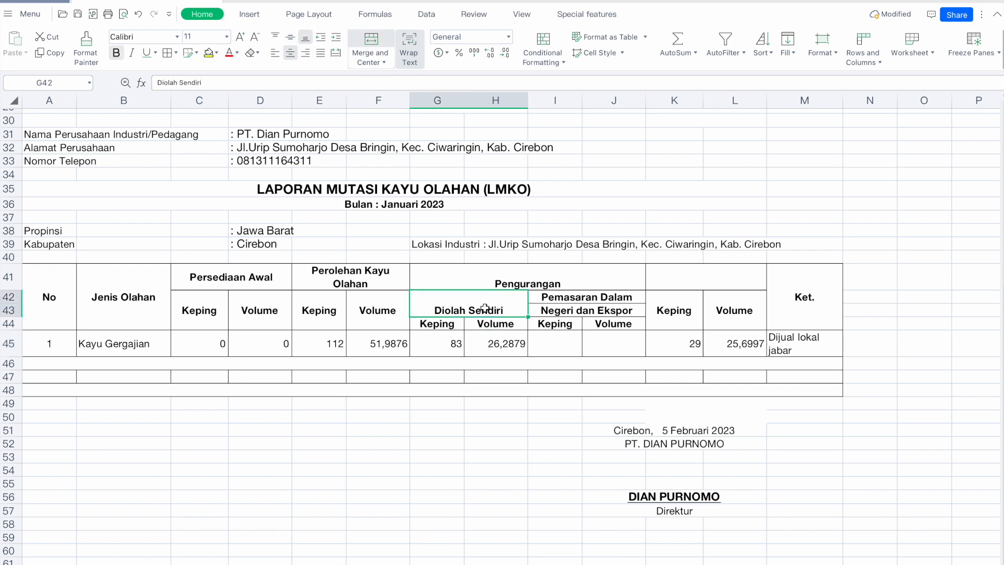
left_click(429, 201)
left_click(514, 342)
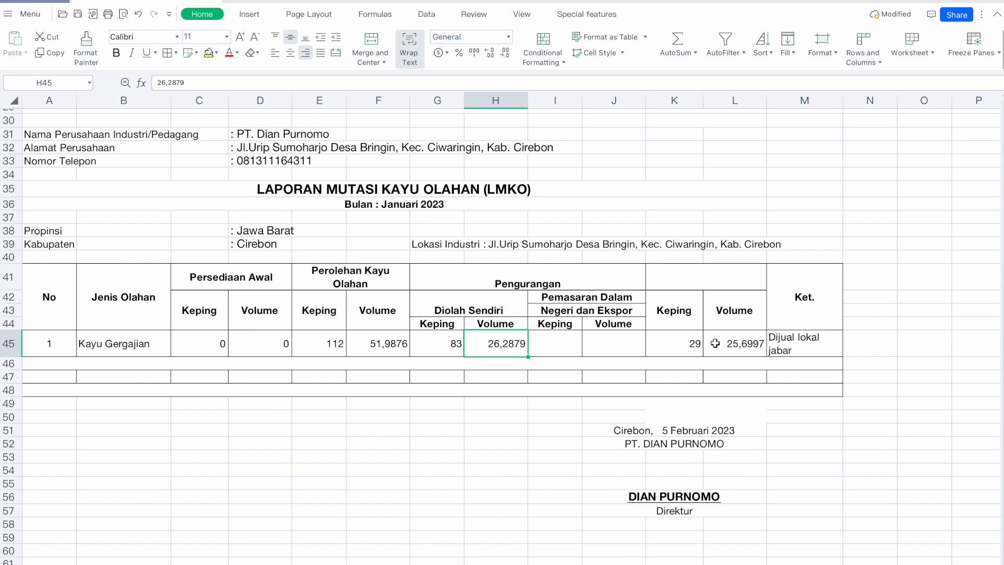
left_click(817, 339)
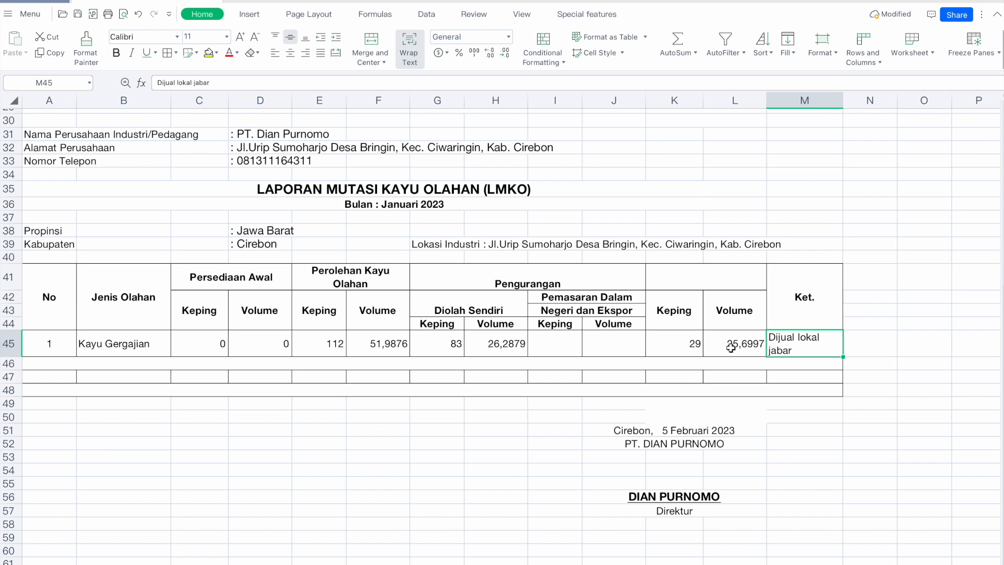
left_click(609, 342)
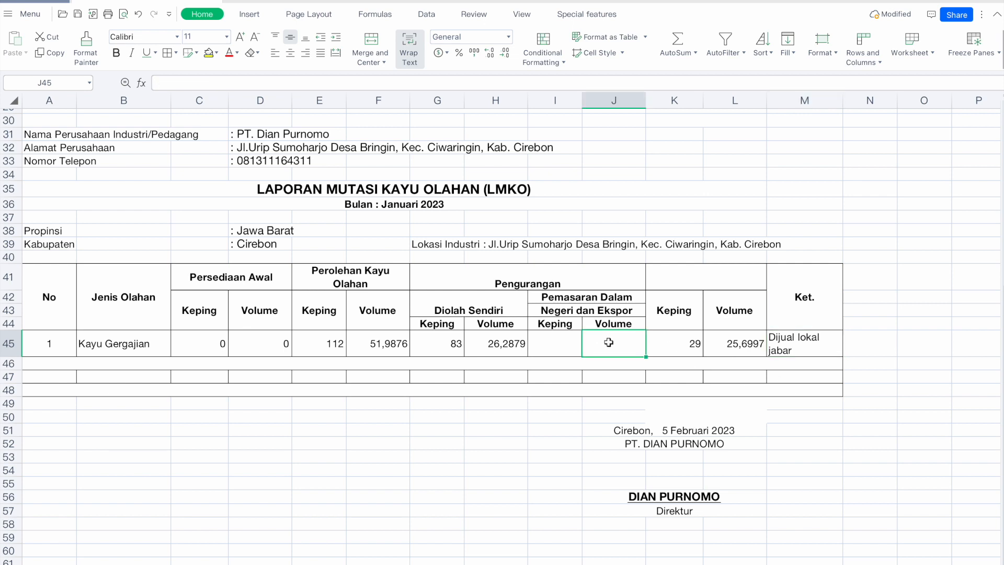
type("=")
left_click(506, 338)
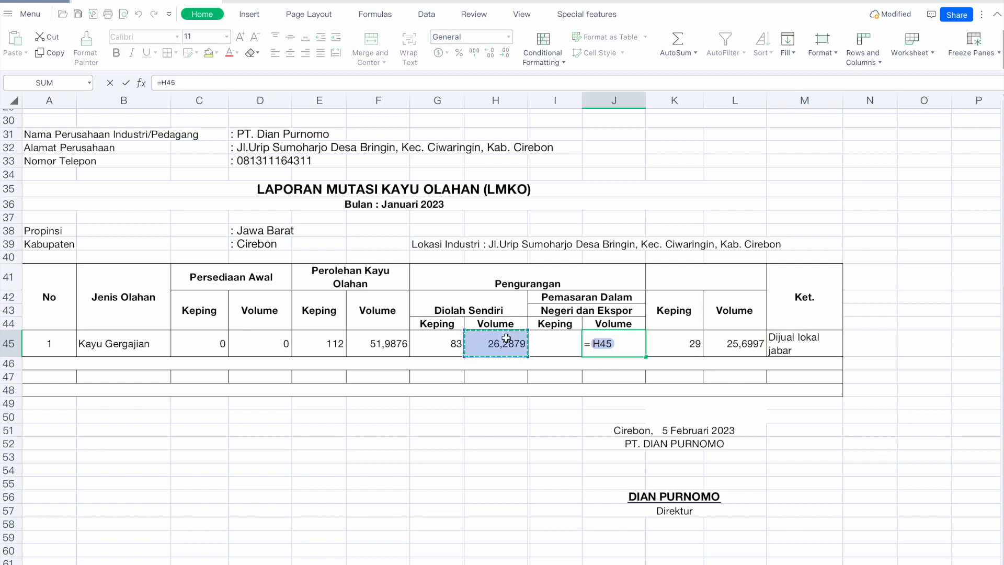
key("Return")
left_click(540, 340)
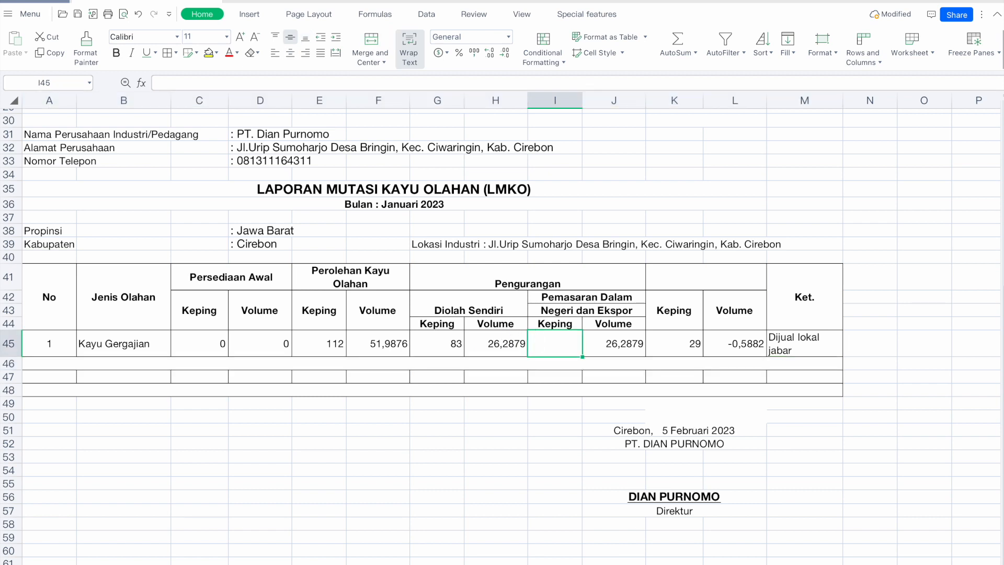
type("=")
left_click(438, 342)
key("Return")
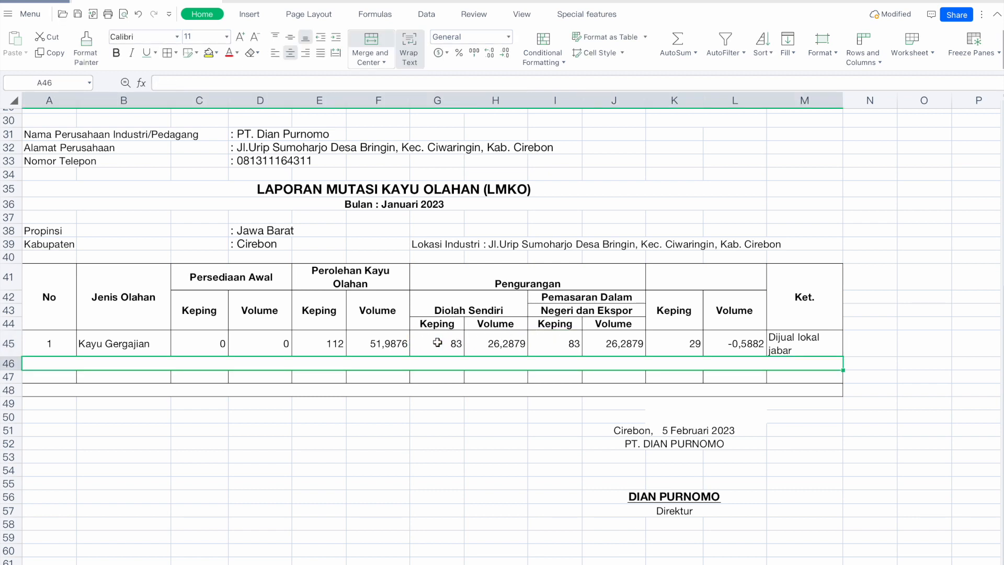
left_click(453, 343)
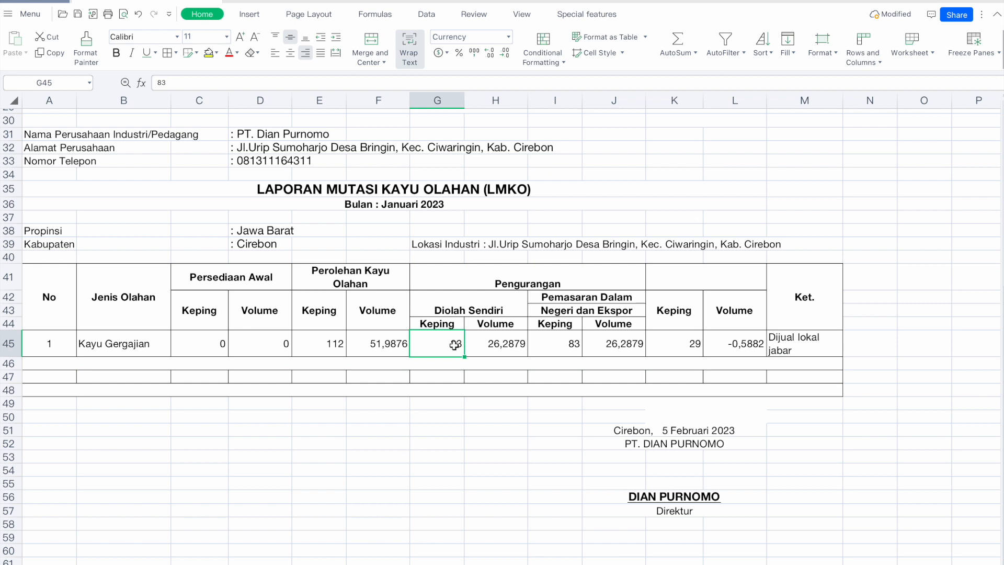
key("shift+Right")
key("Delete")
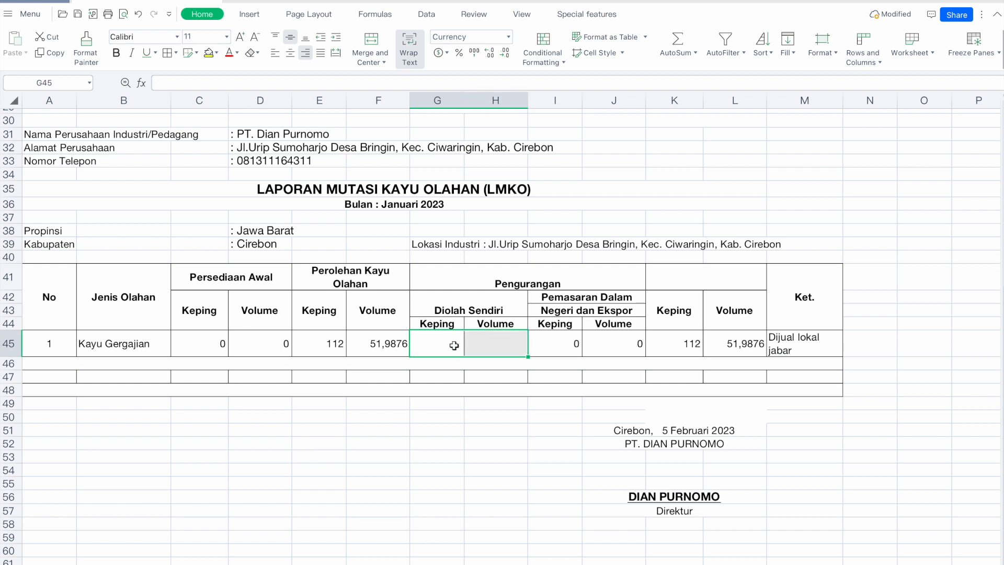
key("ctrl+z")
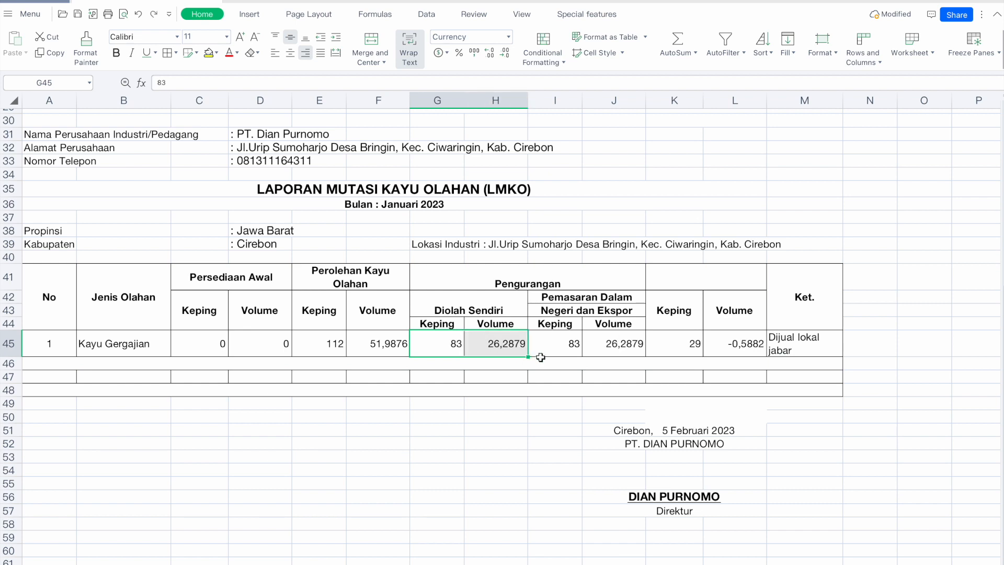
left_click(464, 388)
key("ctrl+z")
key("ctrl+z")
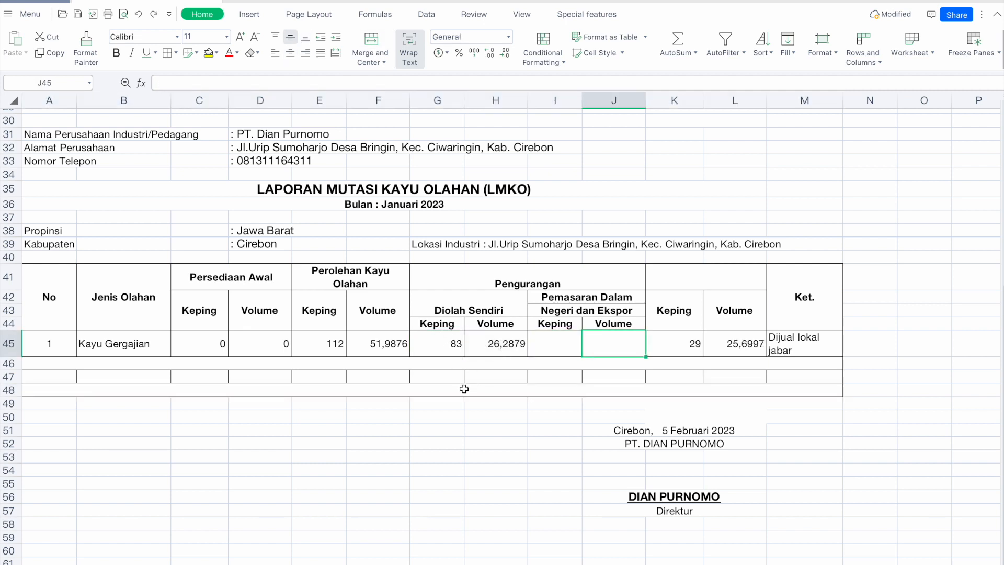
Copy the Diolah Sendiri values, then enter 26,2879 in J45 and 83 in I45 under Pemasaran.
left_click_drag(453, 343, 475, 343)
key("ctrl+c")
left_click_drag(566, 334, 587, 339)
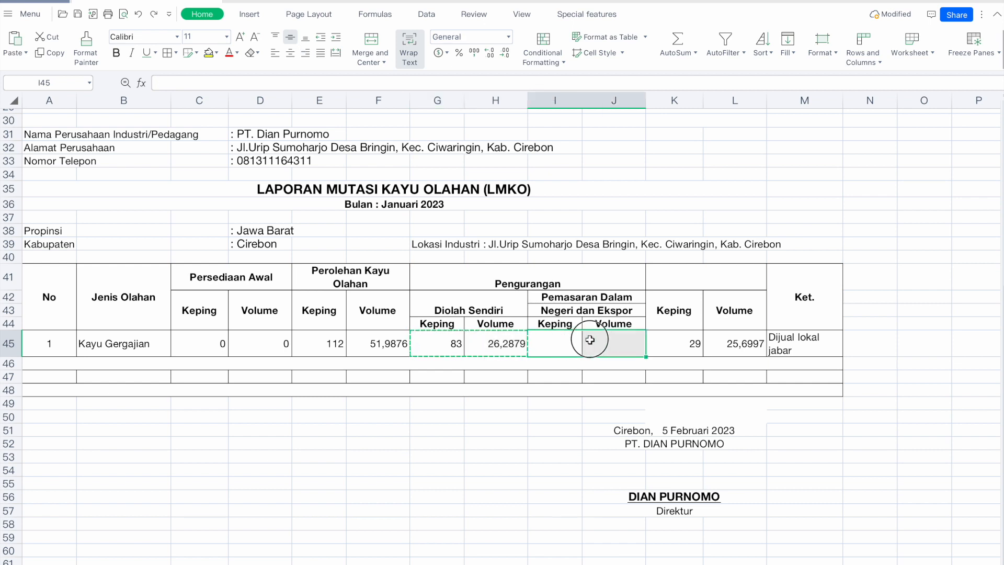
left_click(564, 344)
left_click(601, 345)
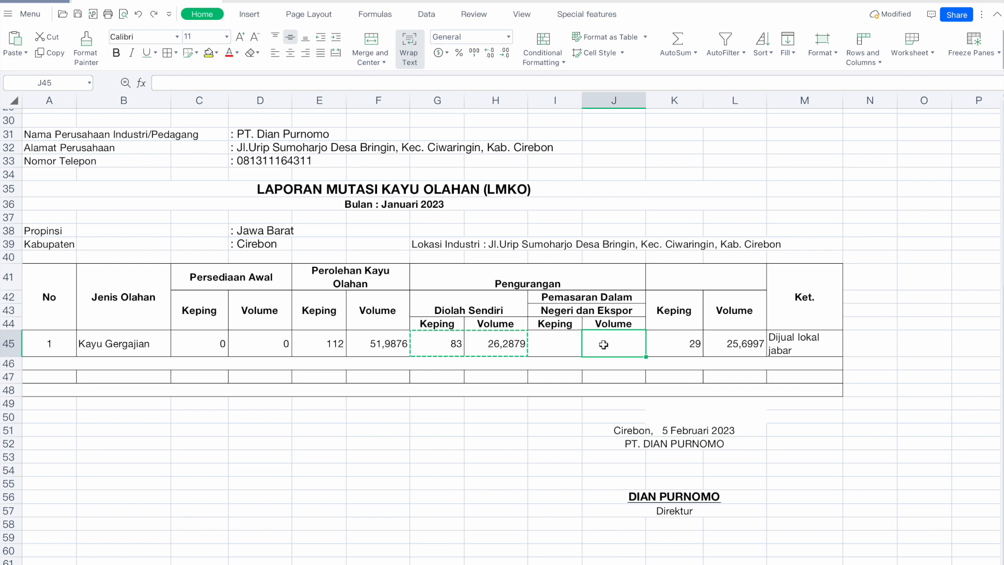
type("26")
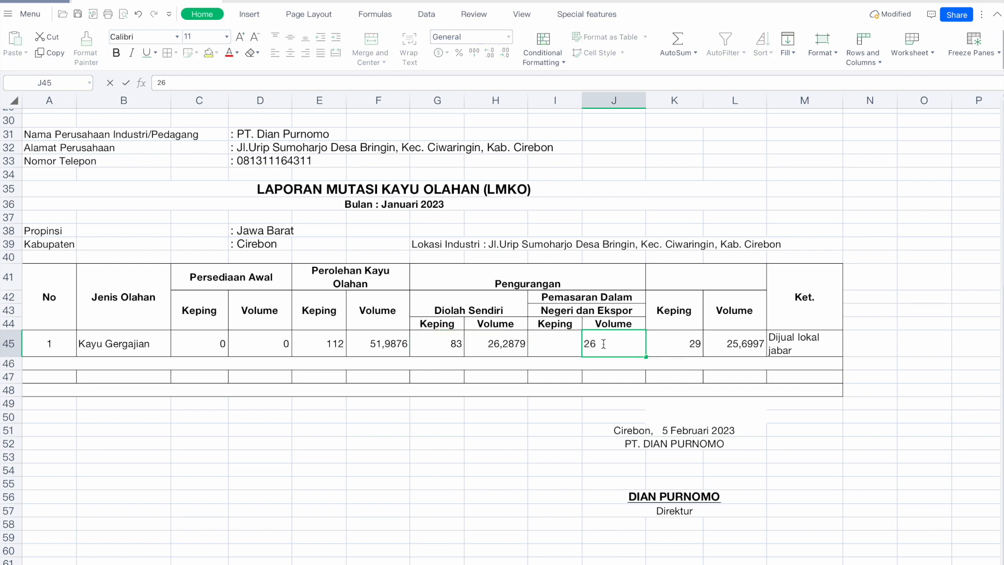
type(",2879")
key("Return")
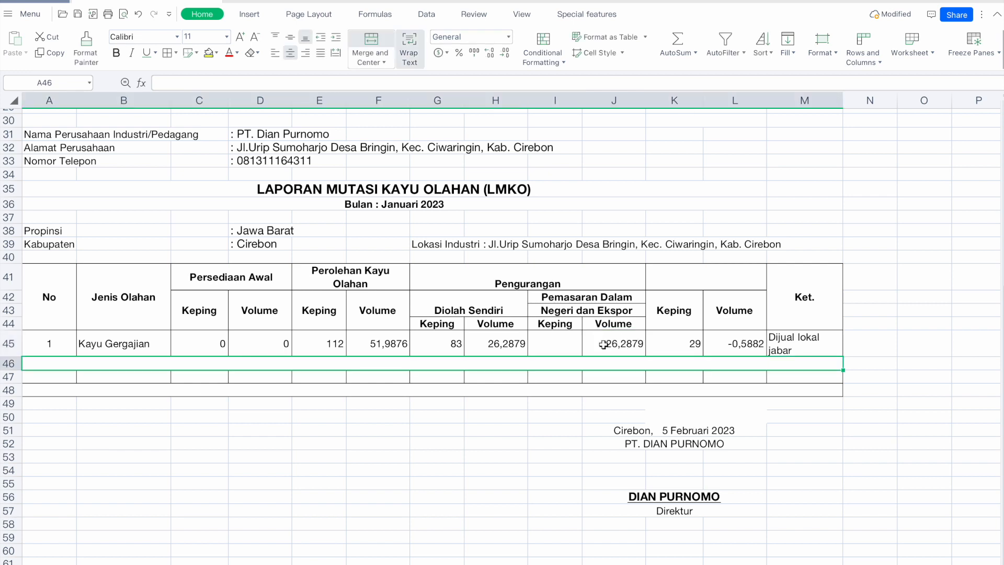
left_click(543, 344)
type("83")
key("Return")
Clear the Diolah Sendiri pieces and volume in G45:H45.
left_click(543, 343)
key("Left")
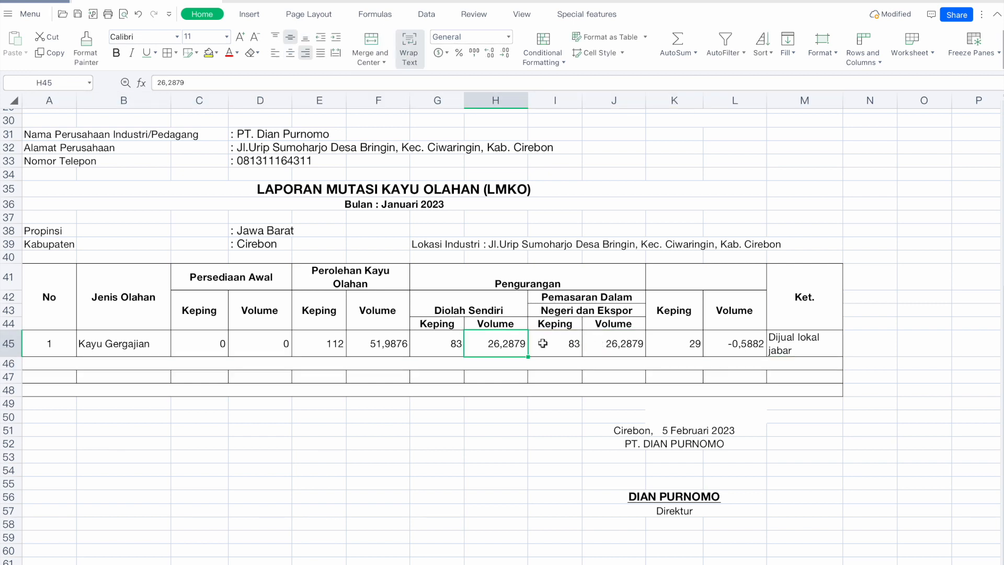
key("shift+Left")
key("Delete")
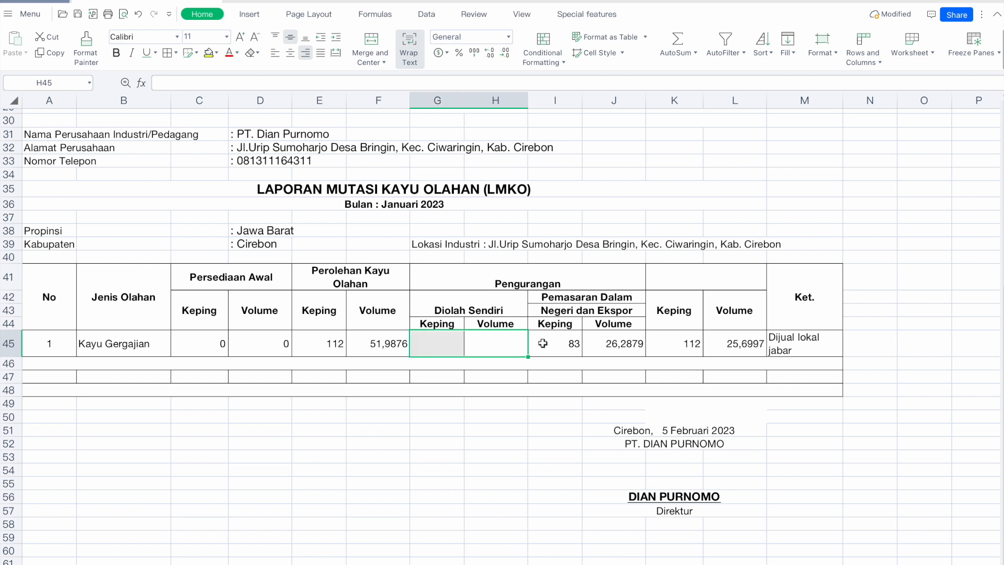
Review the Ket. note, the Diolah Sendiri block and J45, then return to the RPBBI domestic sales Volume field.
left_click(803, 347)
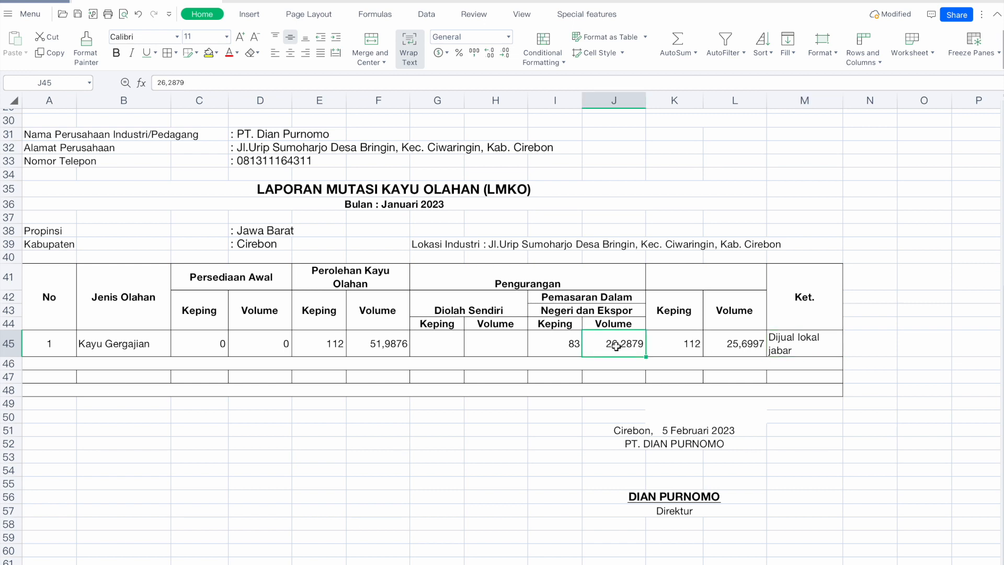
left_click(485, 312)
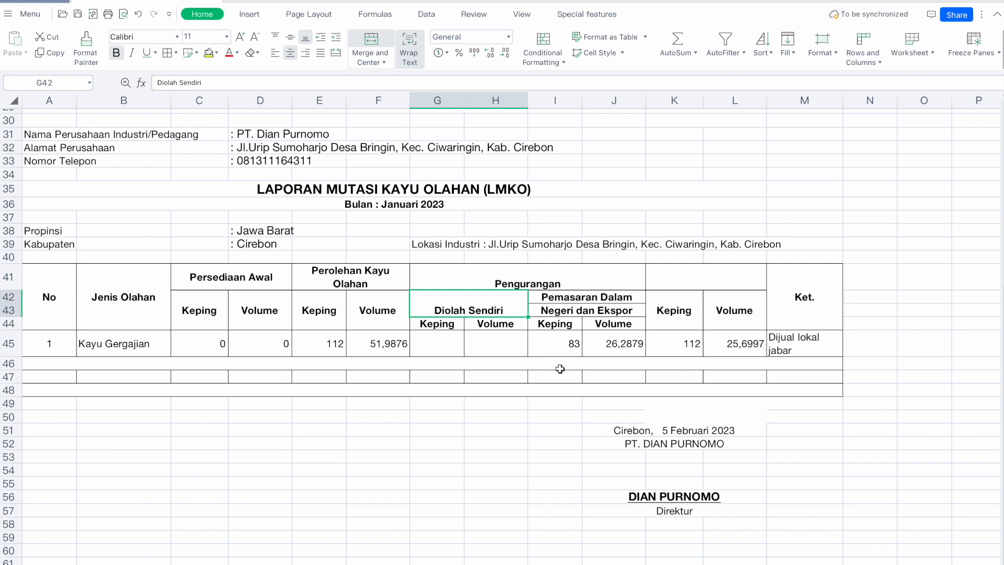
left_click_drag(442, 347, 490, 312)
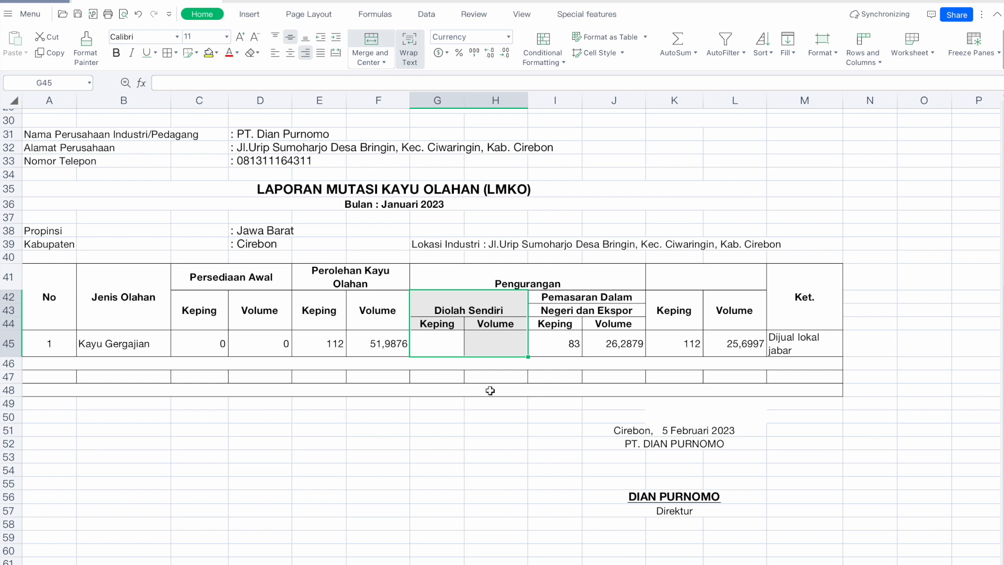
left_click(619, 347)
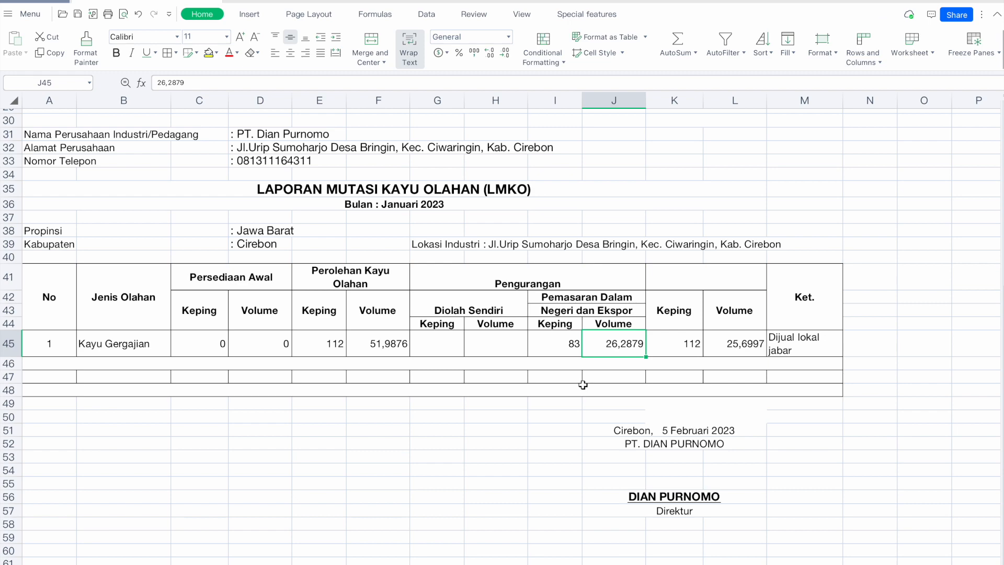
key("super+Tab")
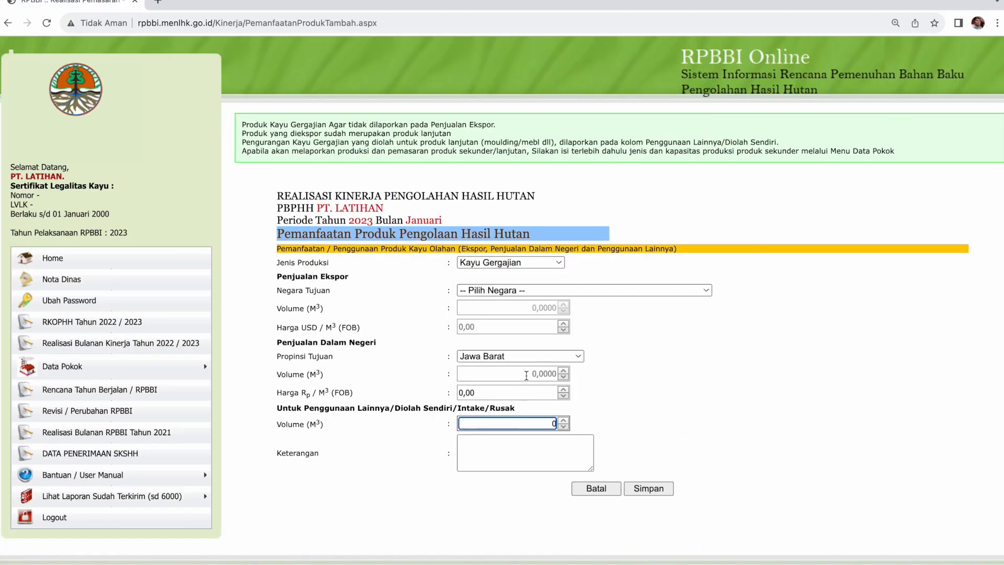
left_click(525, 376)
Enter domestic sales volume 26,2879 and price 2500000 Rp/m³, then save the Kayu Gergajian row.
type("26")
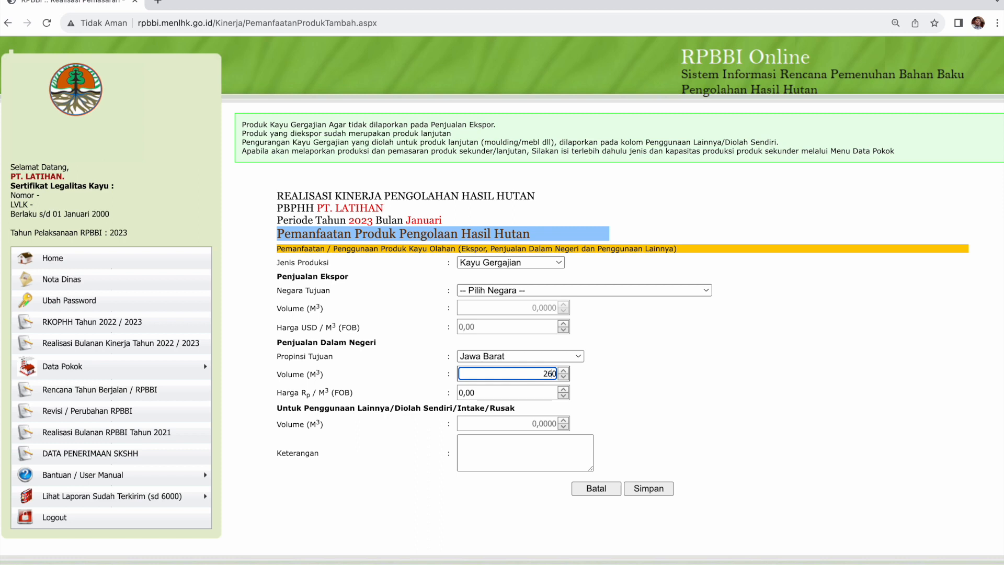
type("2879")
key("Delete")
type(",")
left_click(514, 391)
key("BackSpace")
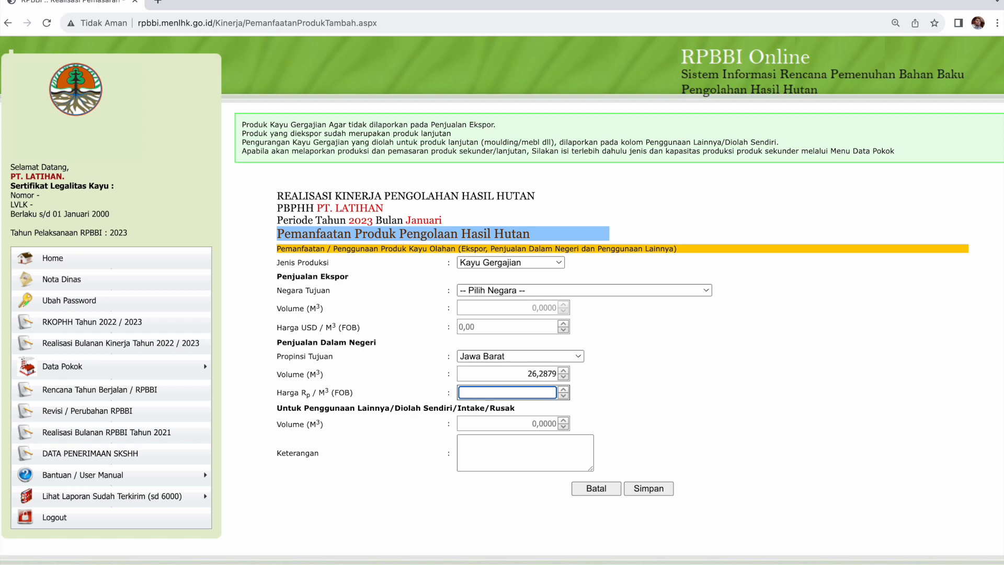
type("2500000")
left_click(663, 406)
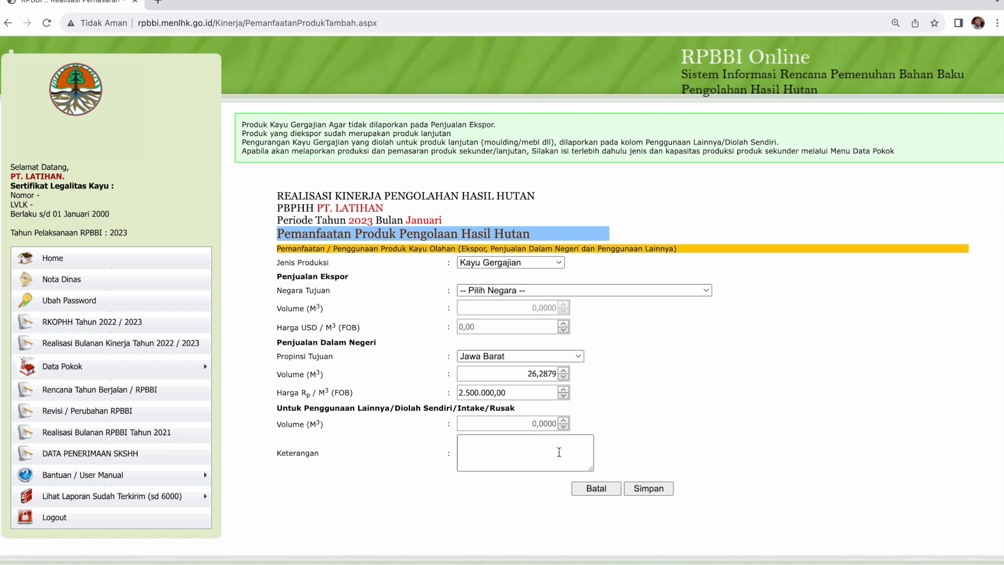
left_click(639, 490)
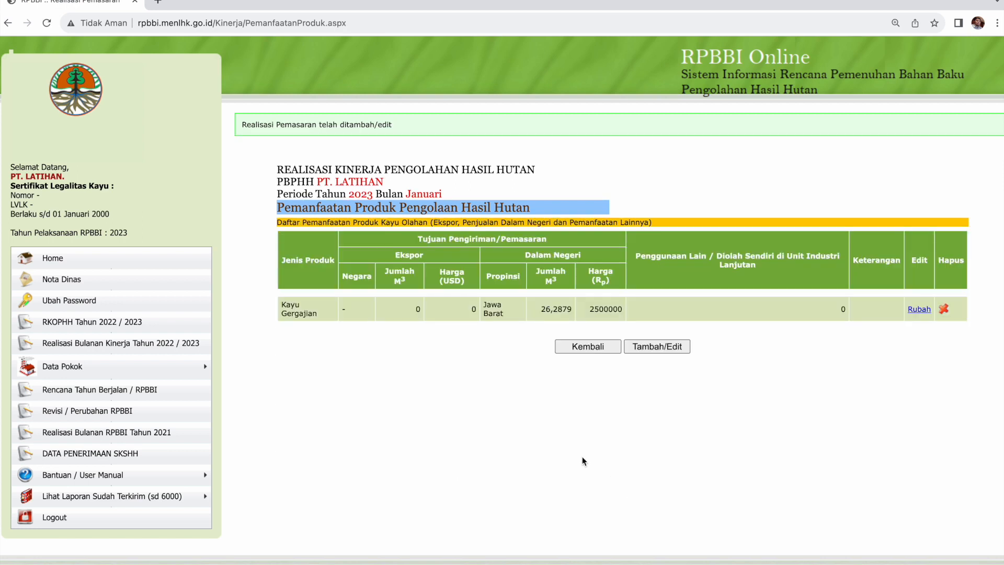
Go back and open the Periksa Mutasi Produk Pengolahan Hasil Hutan summary for January.
left_click(586, 345)
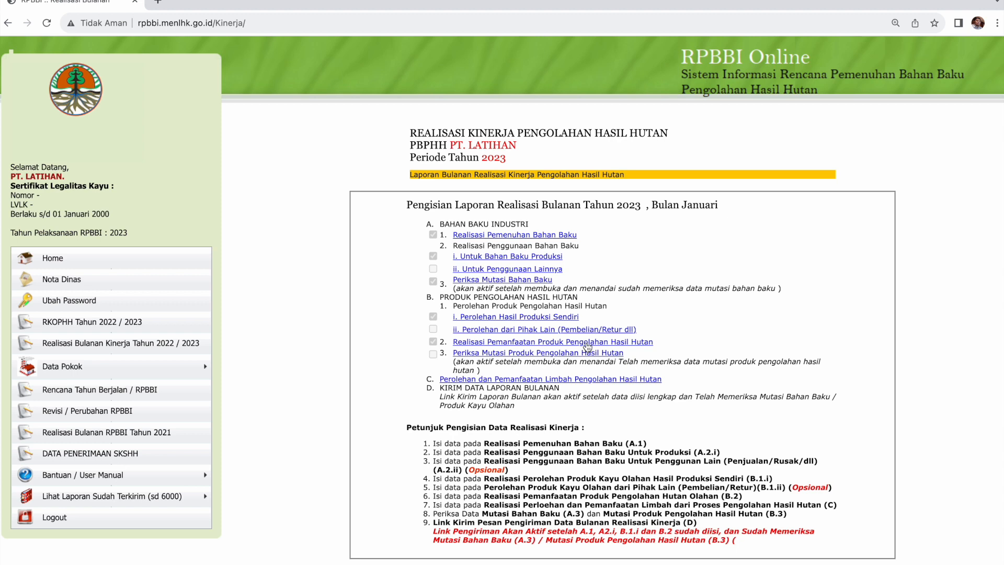
left_click(518, 353)
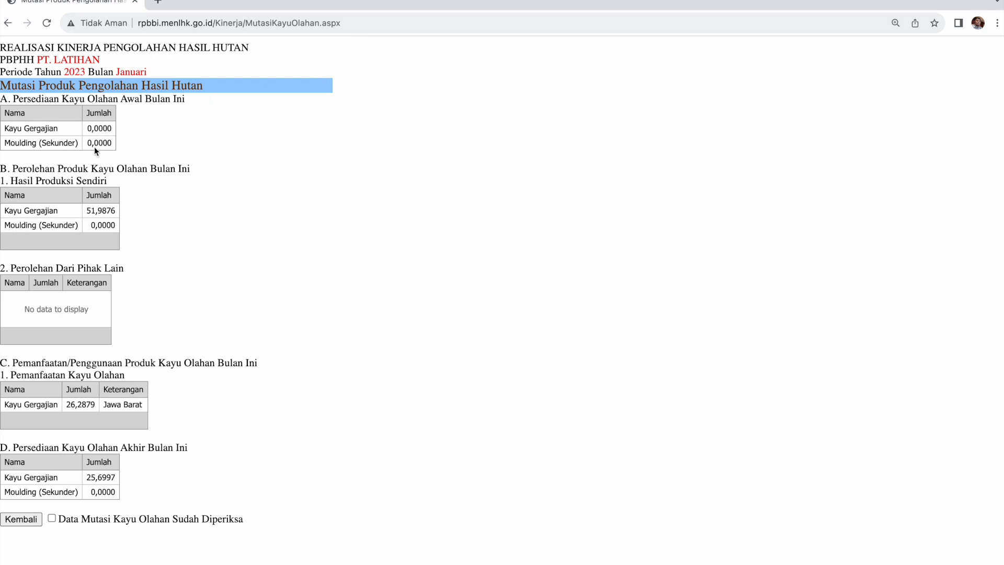
Compare the summary's opening stock, own-production 51,9876 and acquired volumes against D45 and F45 in LMKO.
key("super+Tab")
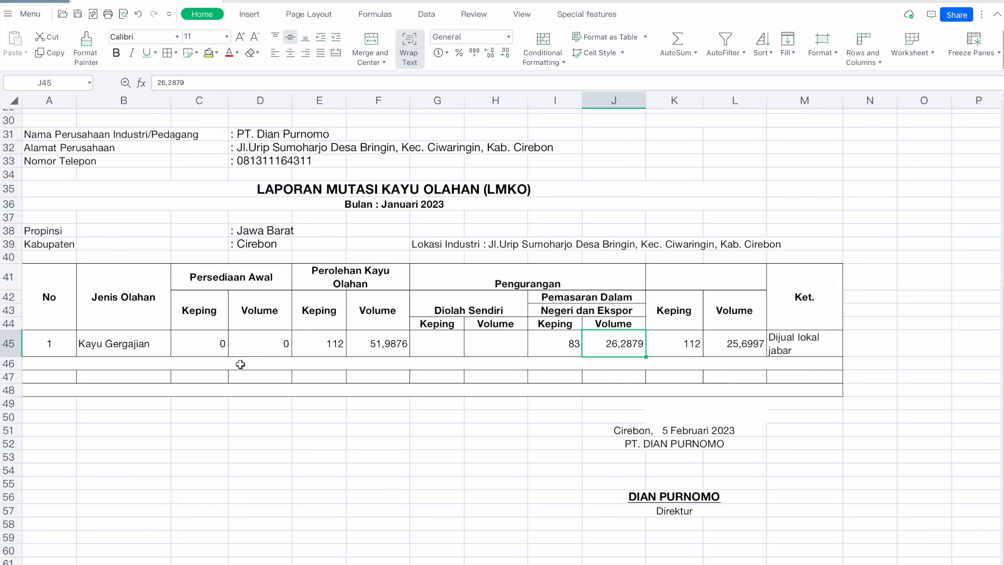
left_click(268, 350)
key("super+Tab")
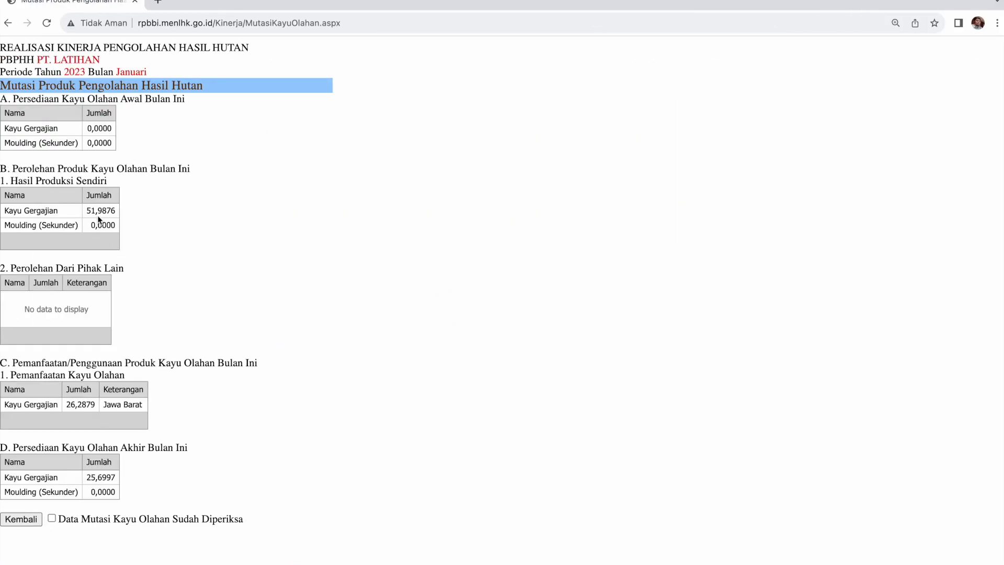
double_click(92, 212)
key("super+Tab")
key("super+Tab")
key("super+shift+Tab")
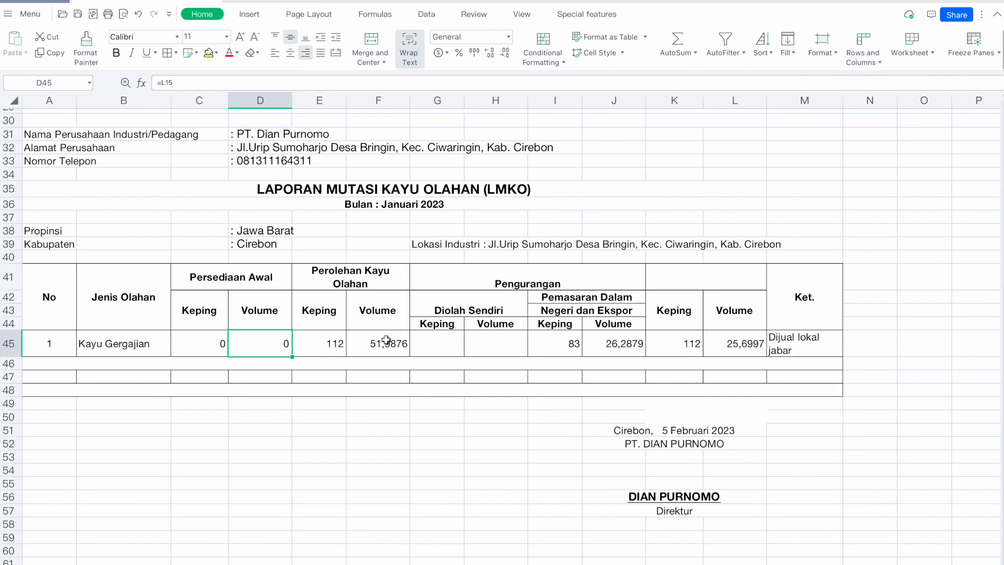
left_click(386, 340)
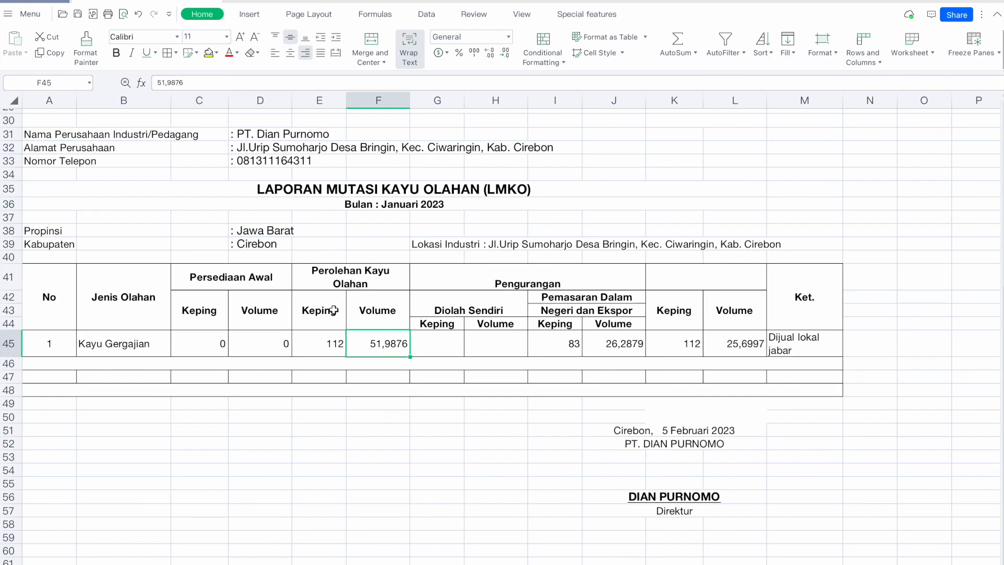
left_click(120, 349)
key("super+Tab")
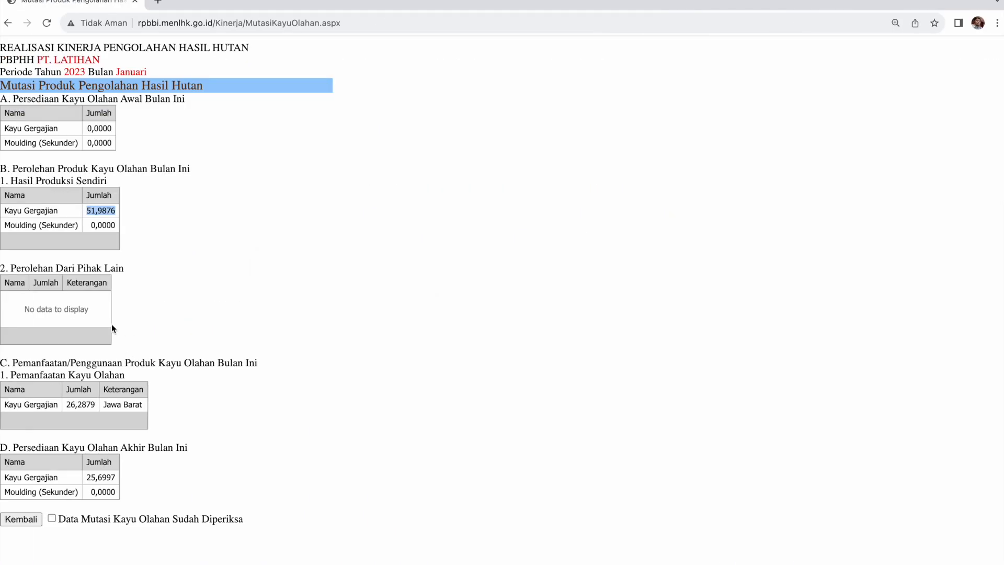
left_click(77, 305)
Confirm the J45 marketing volume, then tick Data Mutasi Kayu Olahan Sudah Diperiksa and return to the checklist.
key("super+Tab")
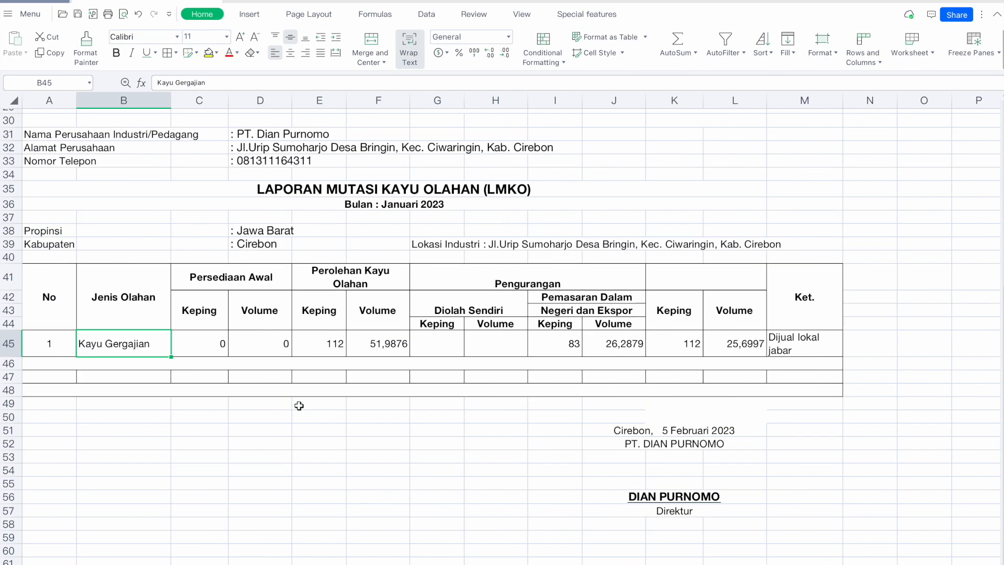
left_click(609, 344)
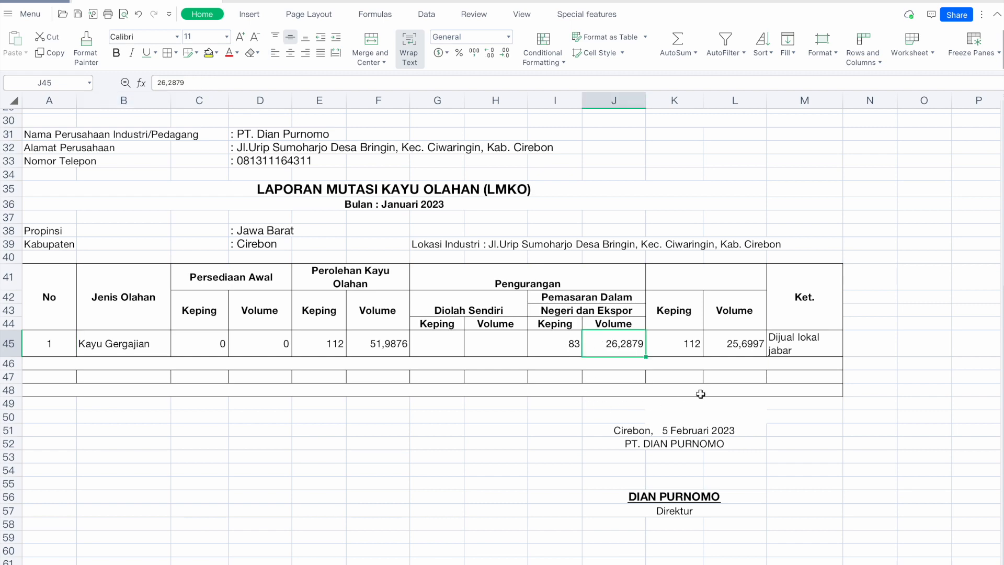
left_click(797, 352)
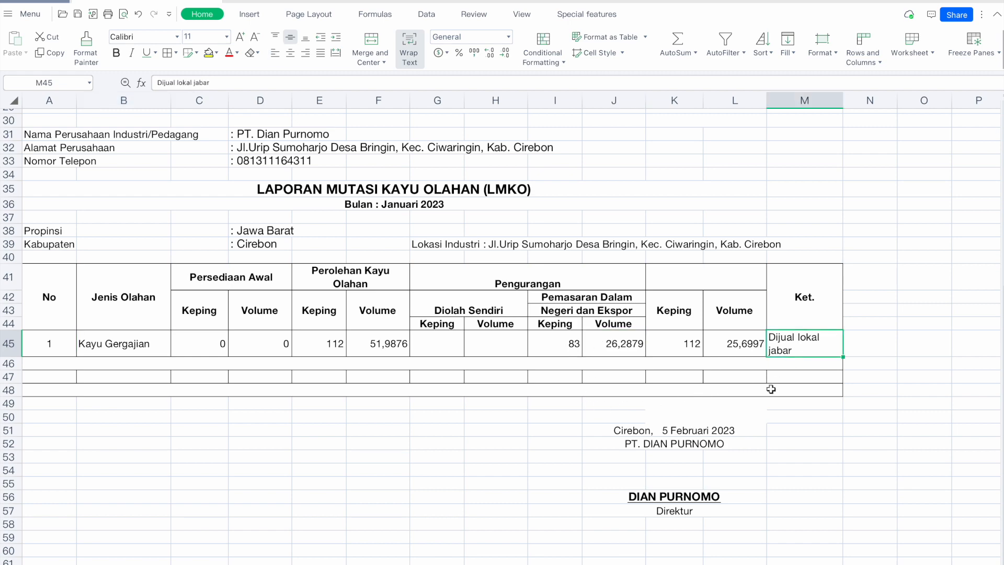
key("super+Tab")
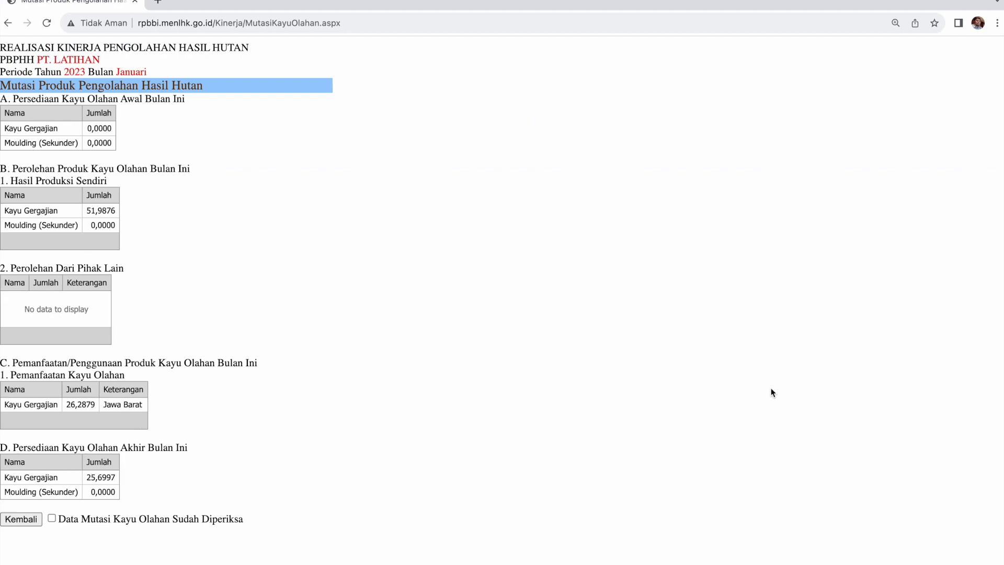
left_click(52, 517)
left_click(24, 521)
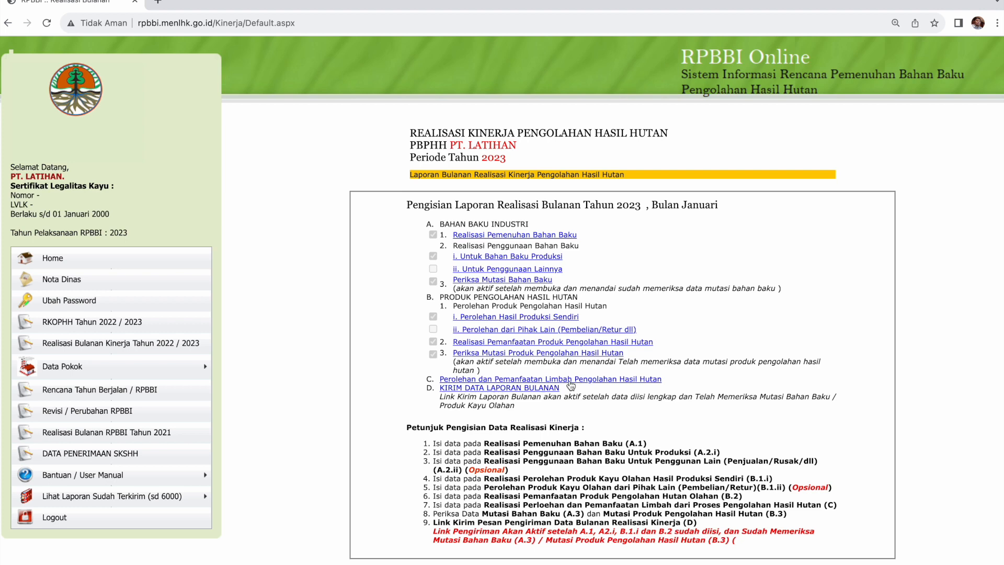
Open the Perolehan dan Pemanfaatan Limbah page, go back, and reopen it.
left_click(587, 384)
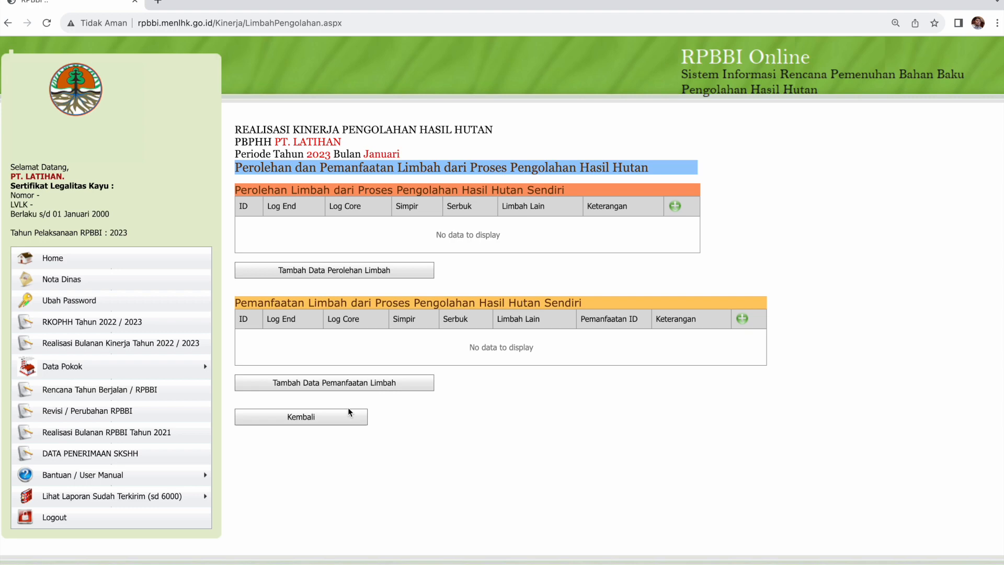
left_click(331, 418)
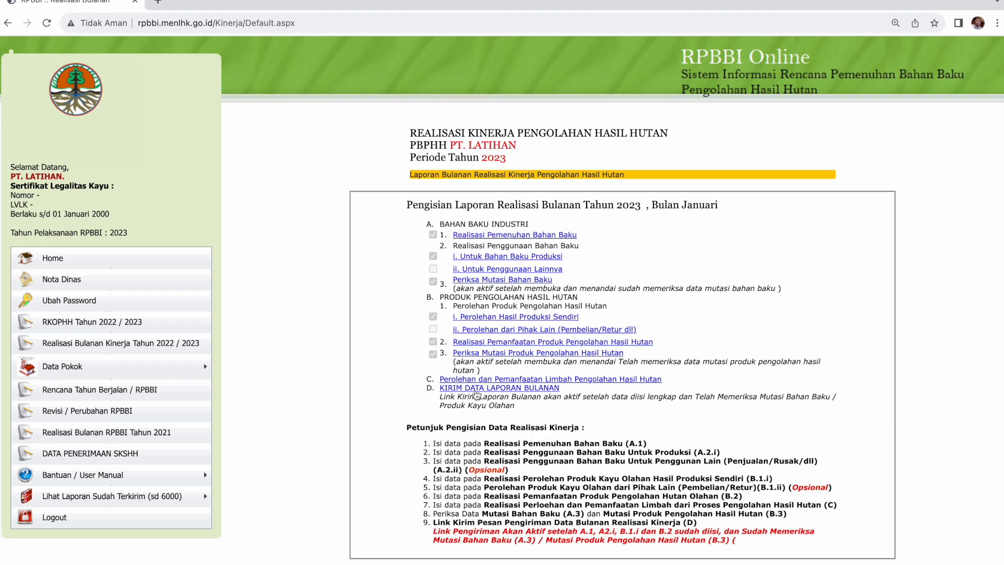
left_click(483, 380)
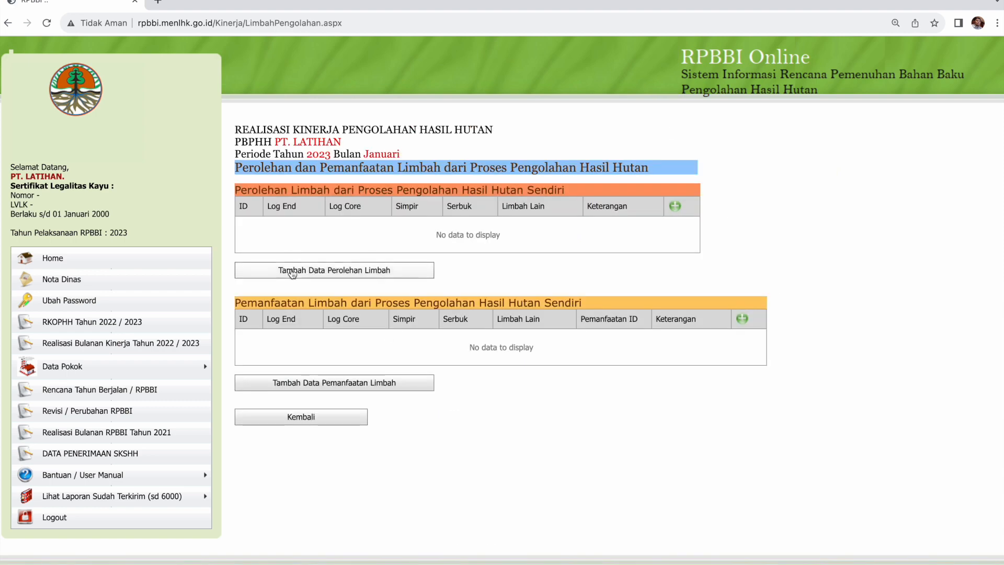
left_click(293, 271)
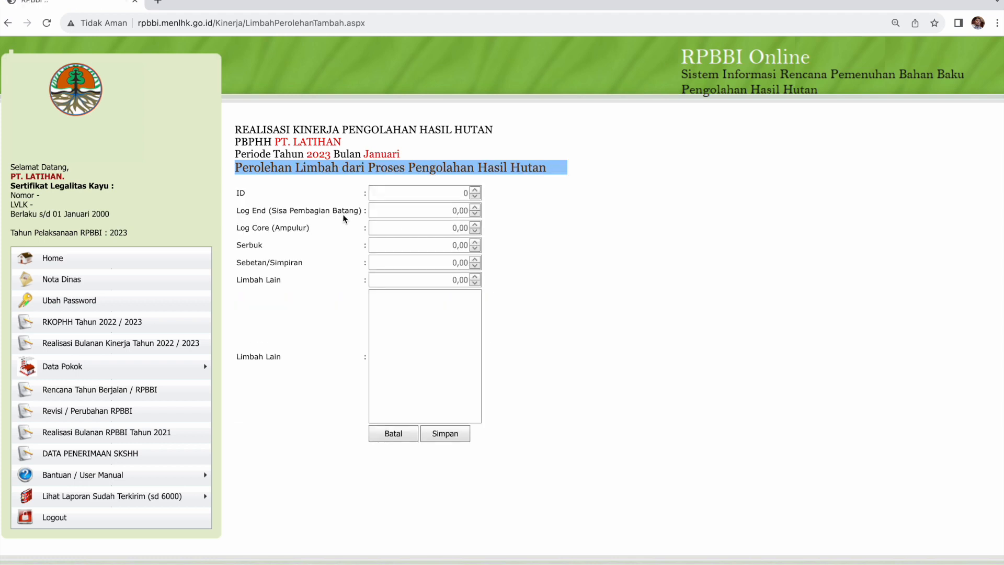
left_click(410, 211)
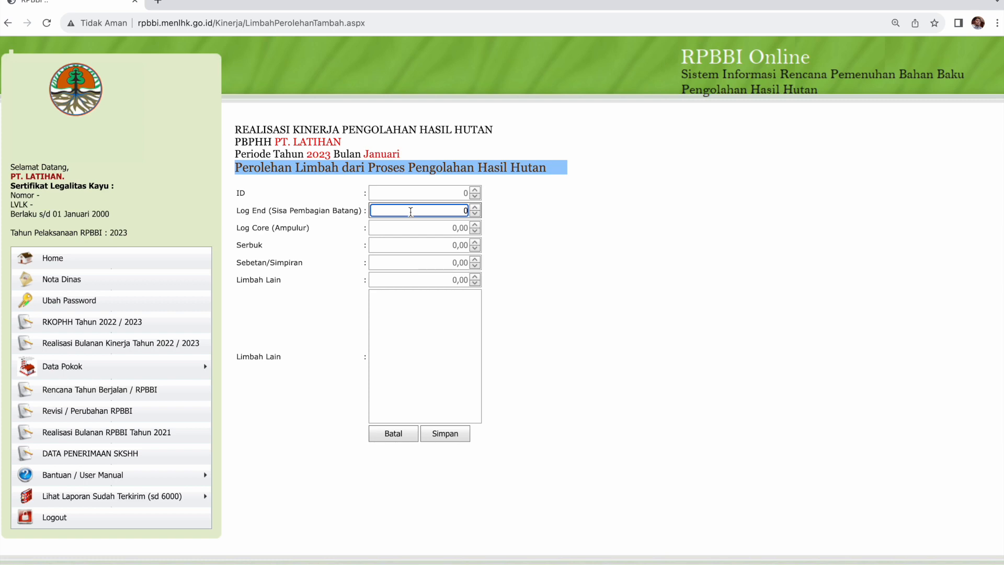
type("5,7")
type("66")
left_click(431, 297)
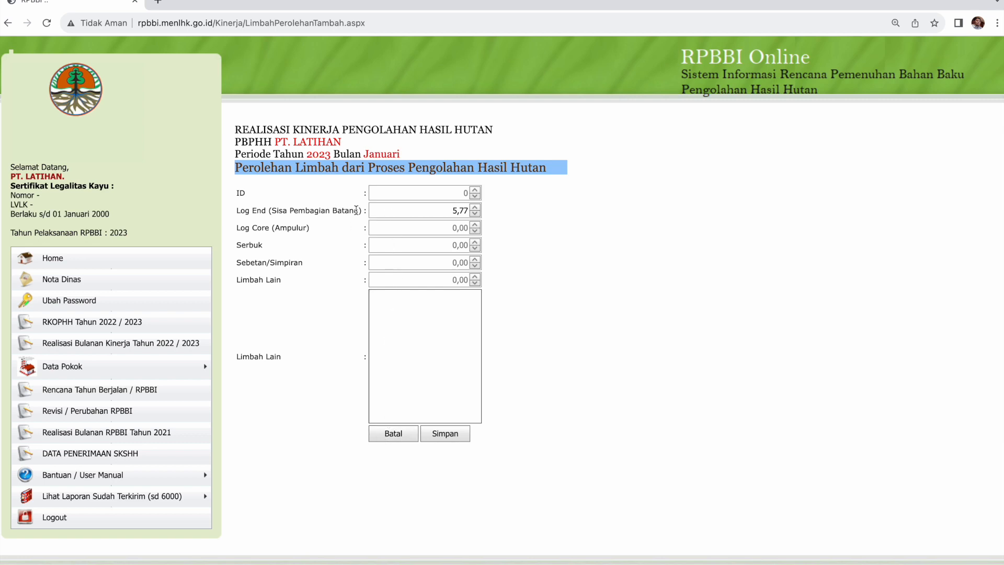
left_click(404, 212)
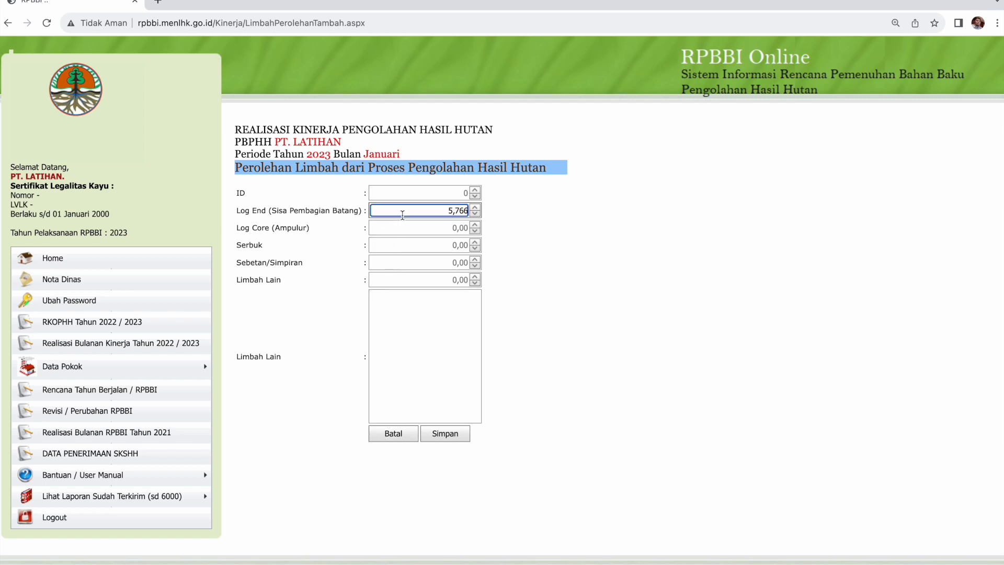
left_click(381, 438)
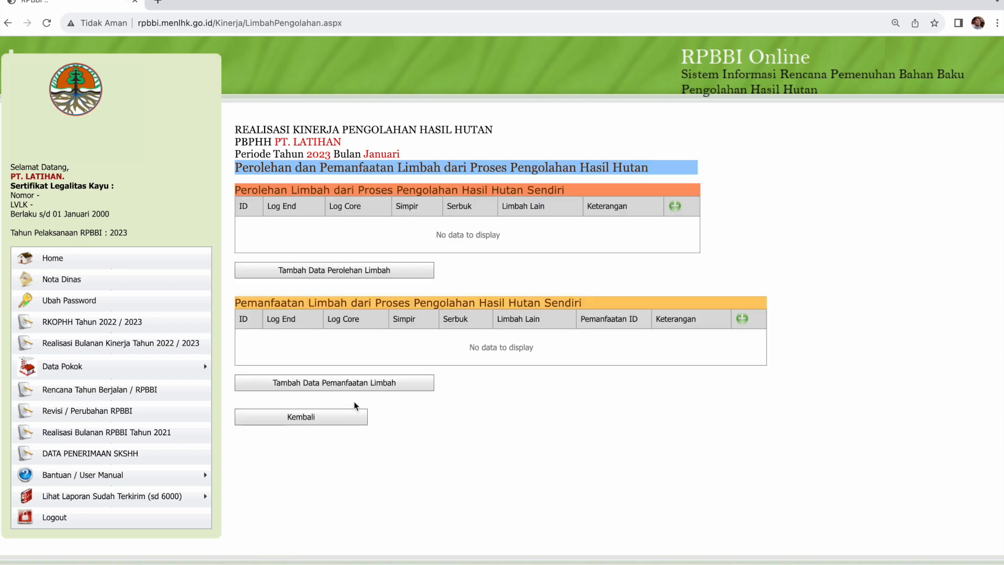
View the Jenis Pemanfaatan options, cancel the waste entry, and open the report-sending form.
left_click(320, 386)
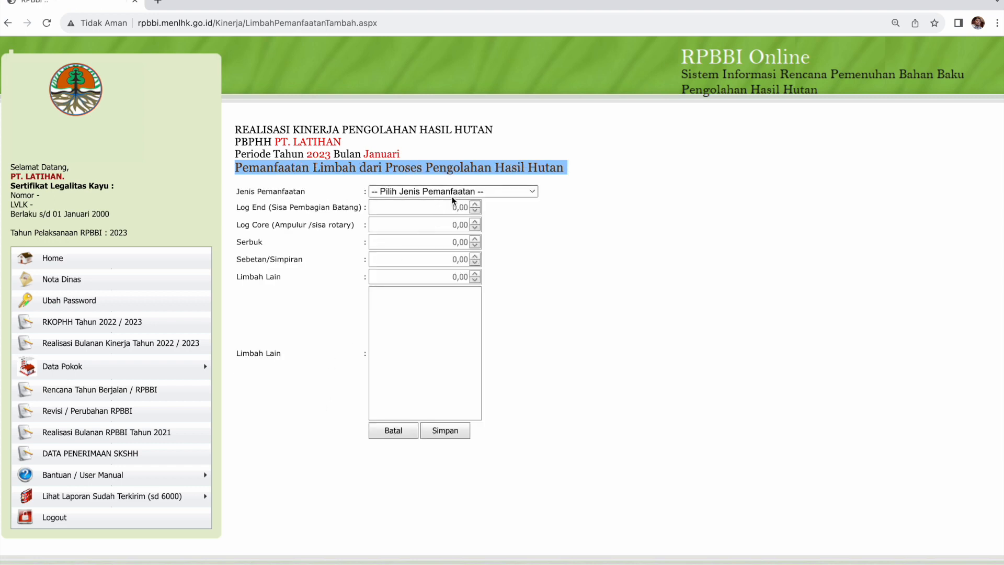
left_click(453, 193)
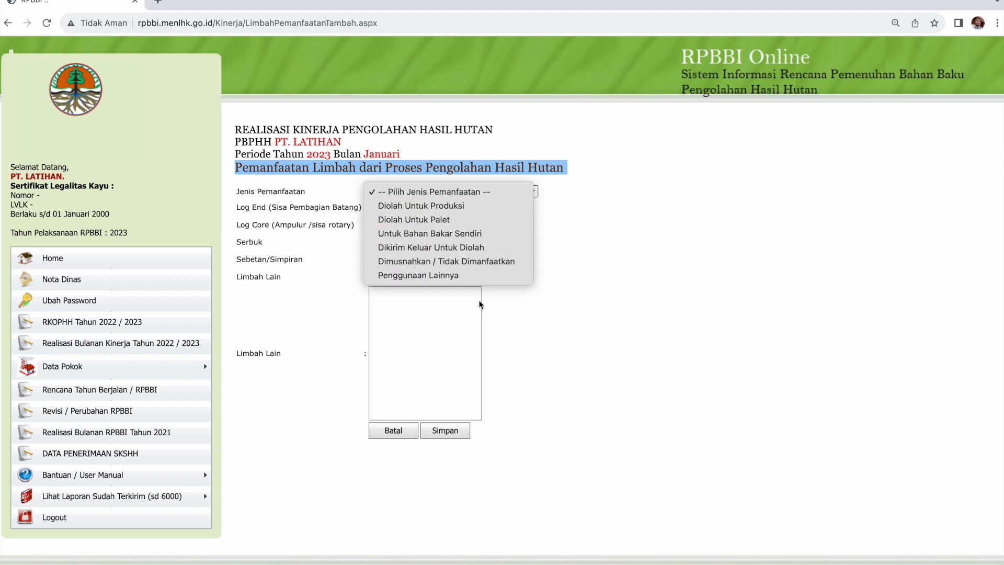
left_click(400, 431)
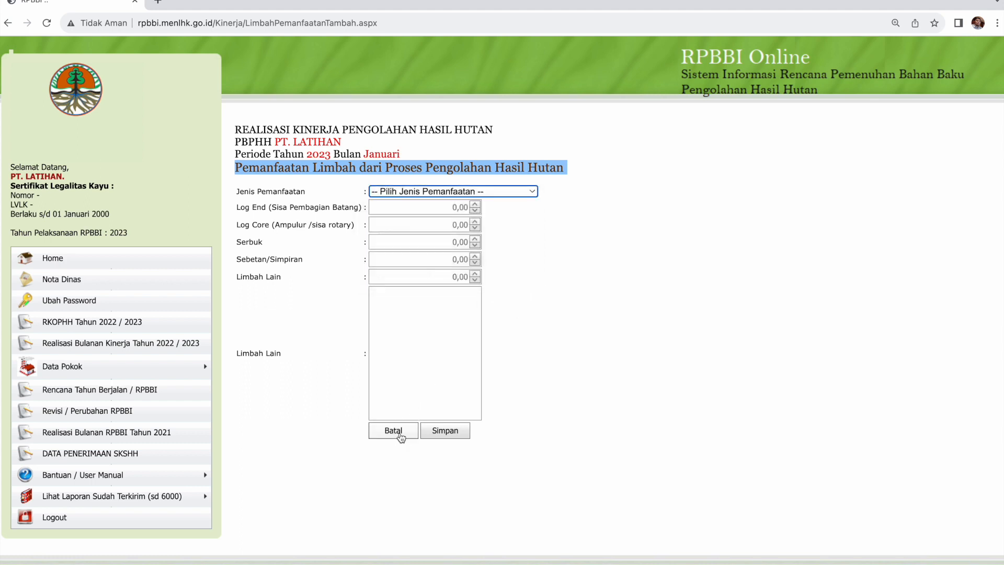
left_click(400, 434)
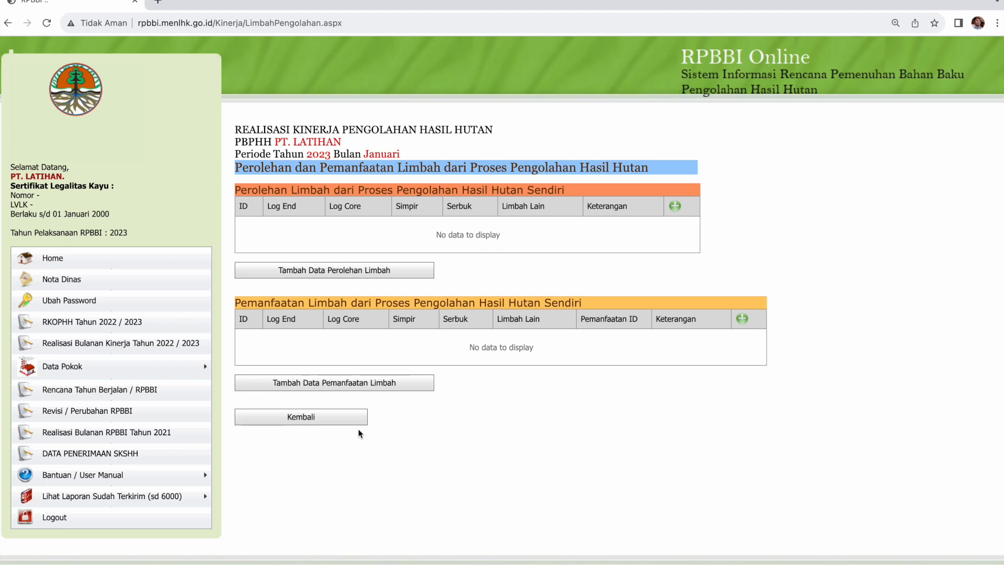
left_click(330, 419)
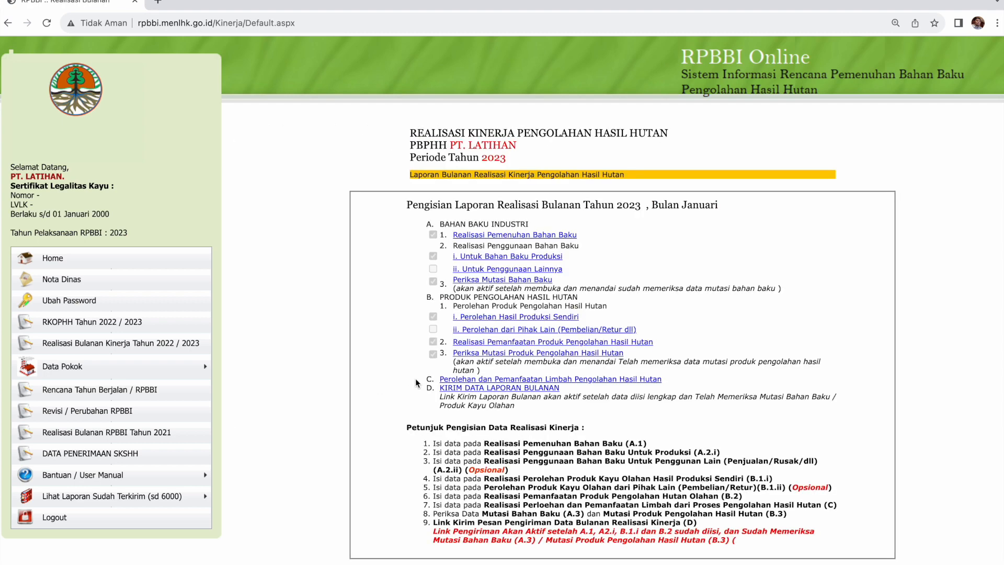
left_click(451, 390)
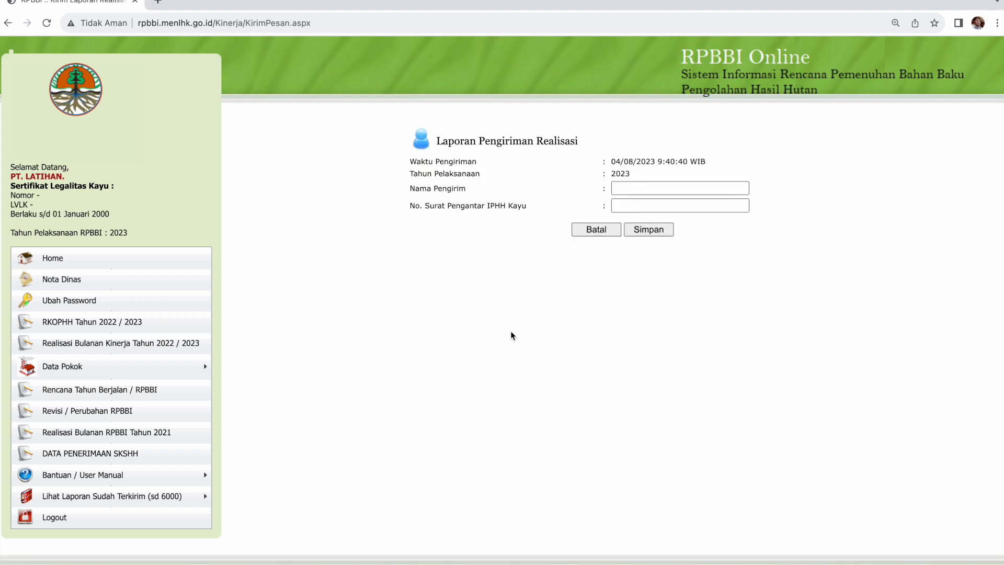
Enter the sender's name and cover letter number 001/DP/1/2023, then save to send the report.
left_click(650, 189)
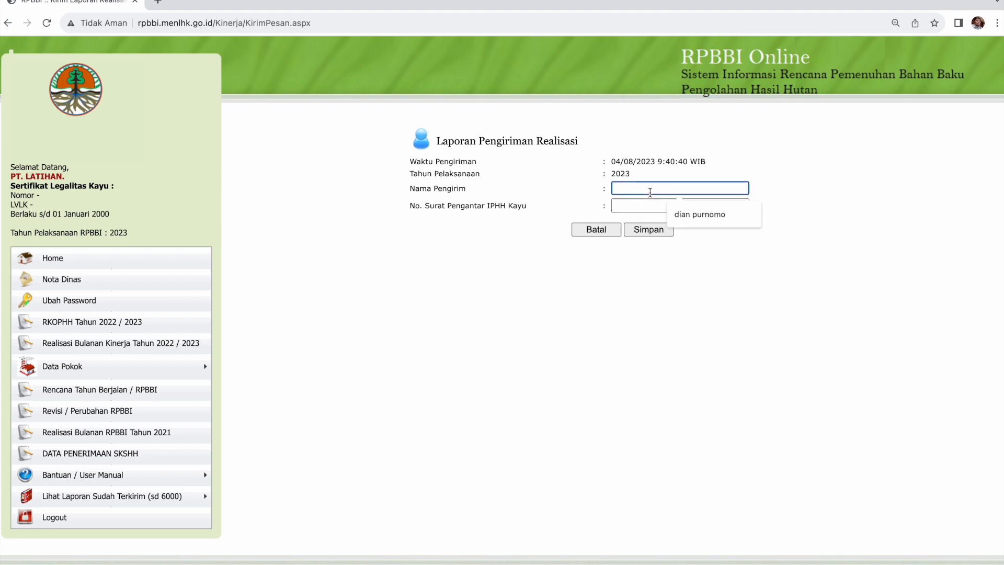
key("Tab")
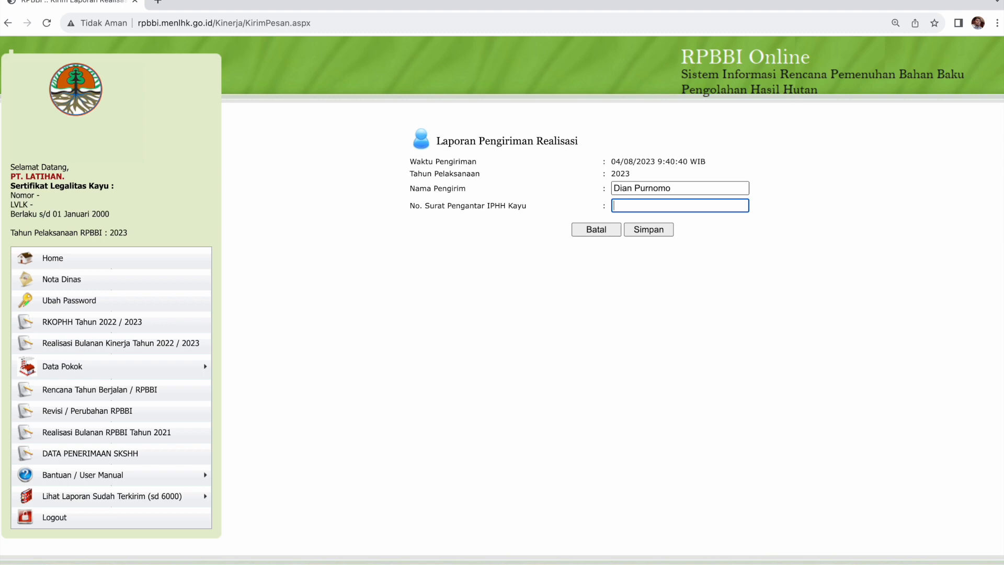
type("001/DP/1/2023")
left_click(642, 230)
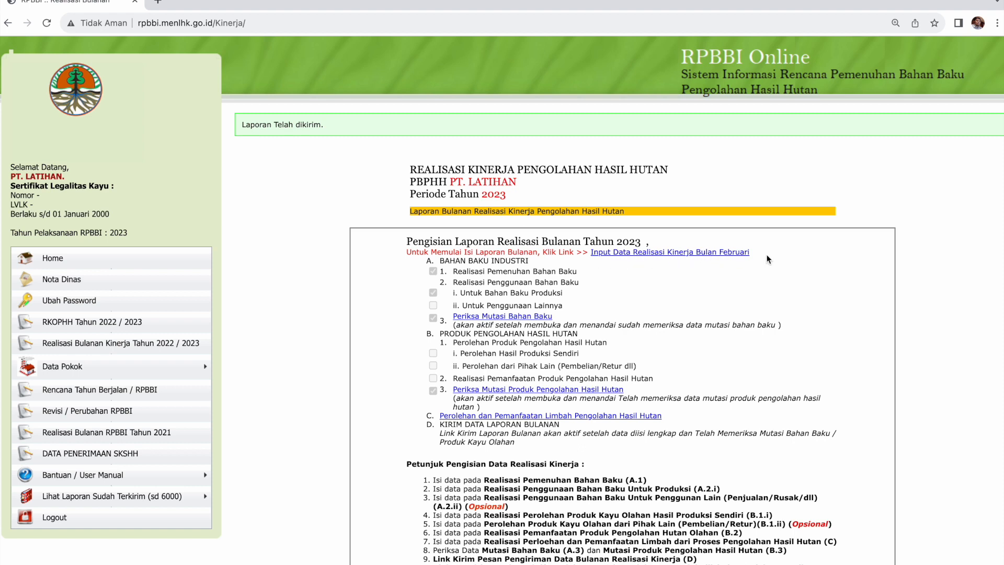
Open the sent-report receipts list and the January realisation report previews.
left_click_drag(751, 254, 720, 253)
mouse_move(180, 495)
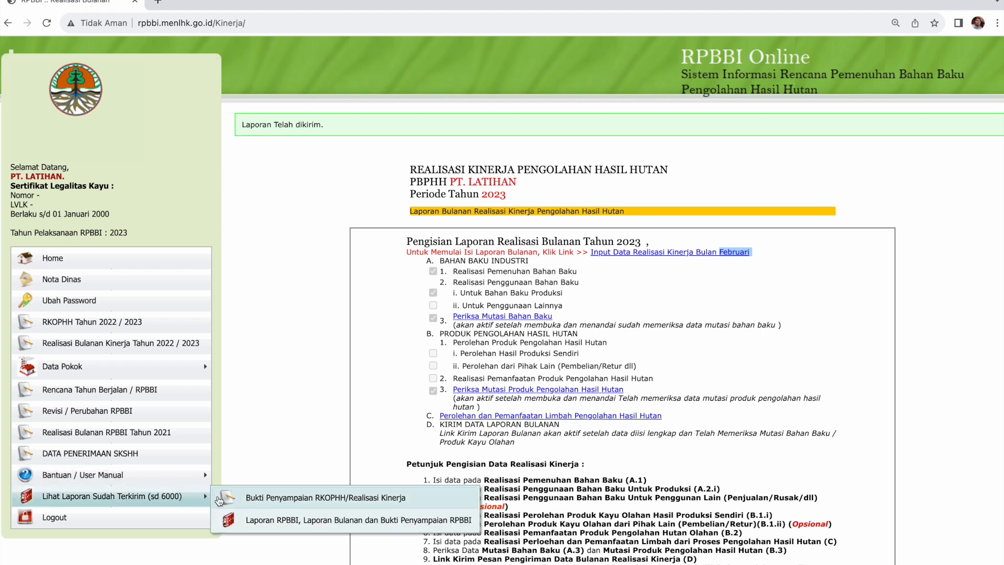
left_click(342, 508)
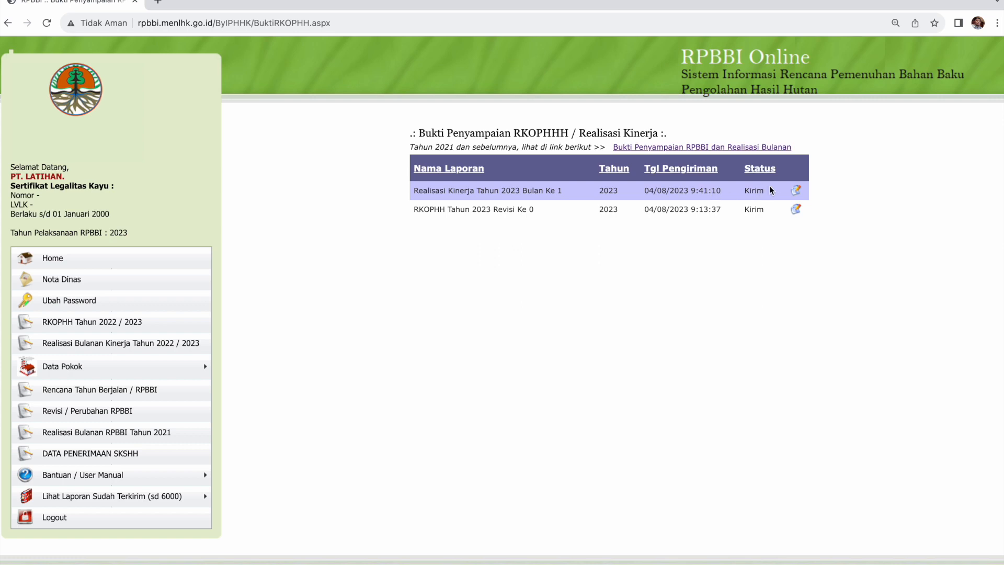
left_click(796, 191)
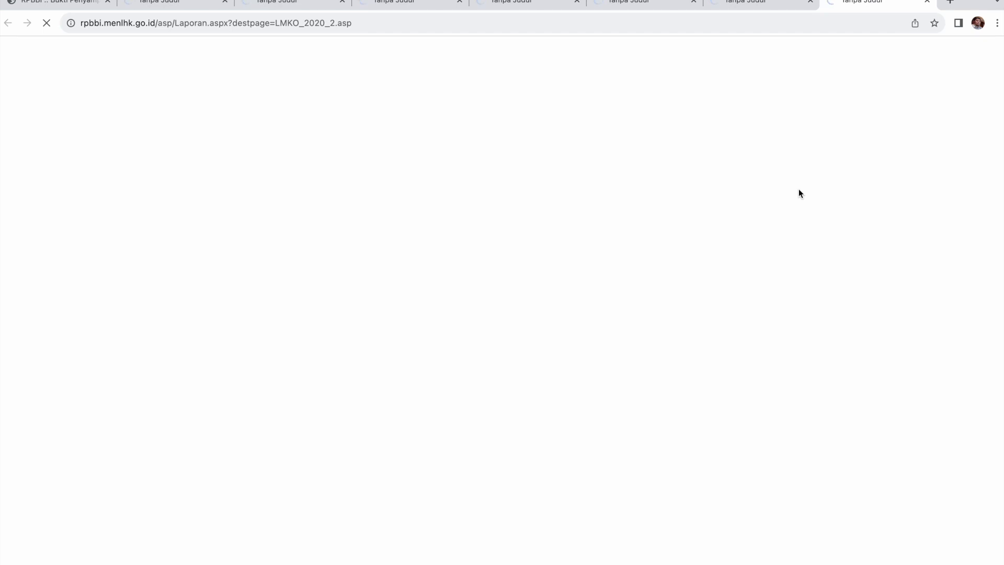
Browse the opened report tabs, ending on the Pemenuhan Bahan Baku preview.
left_click(194, 21)
left_click(272, 2)
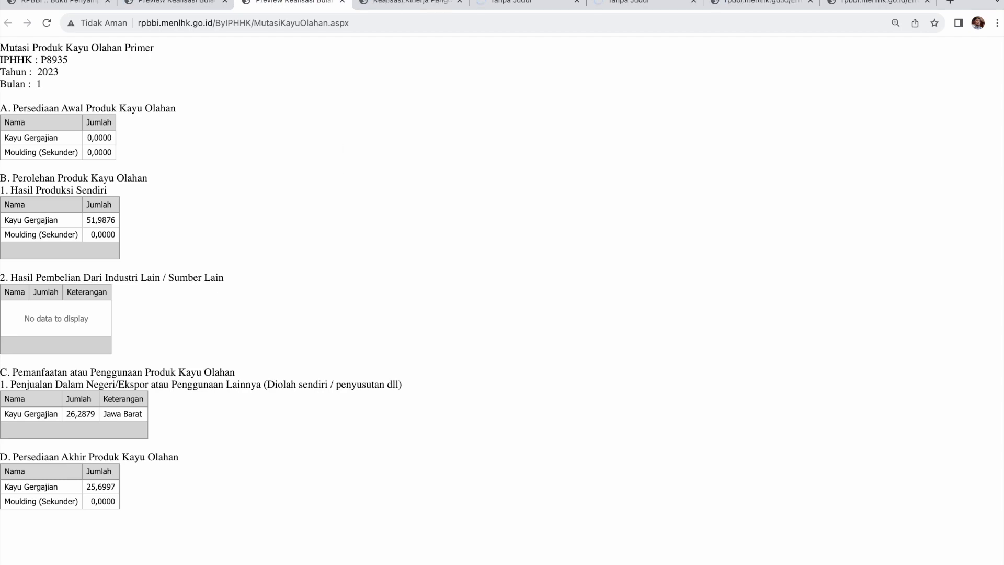
left_click(402, 4)
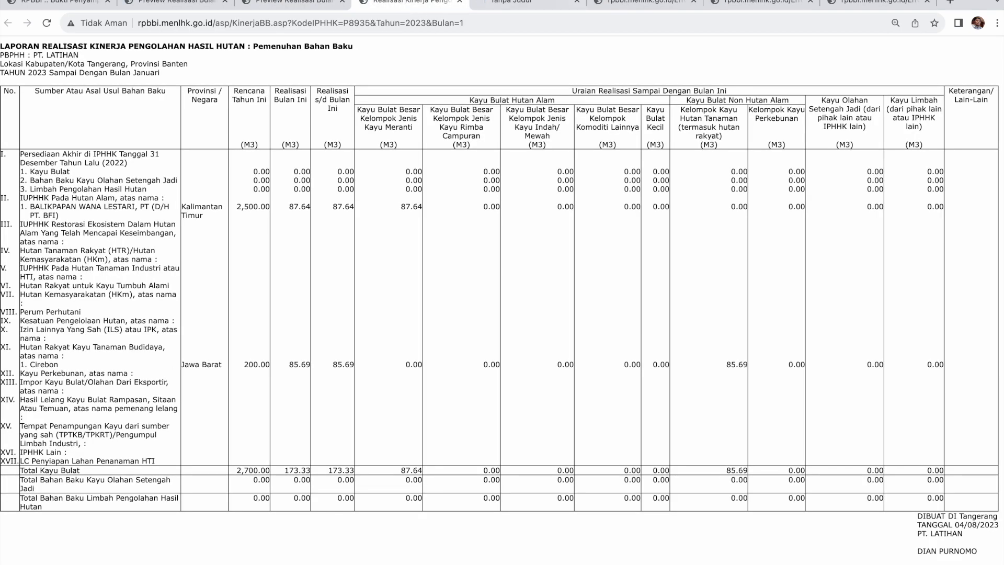
left_click(613, 3)
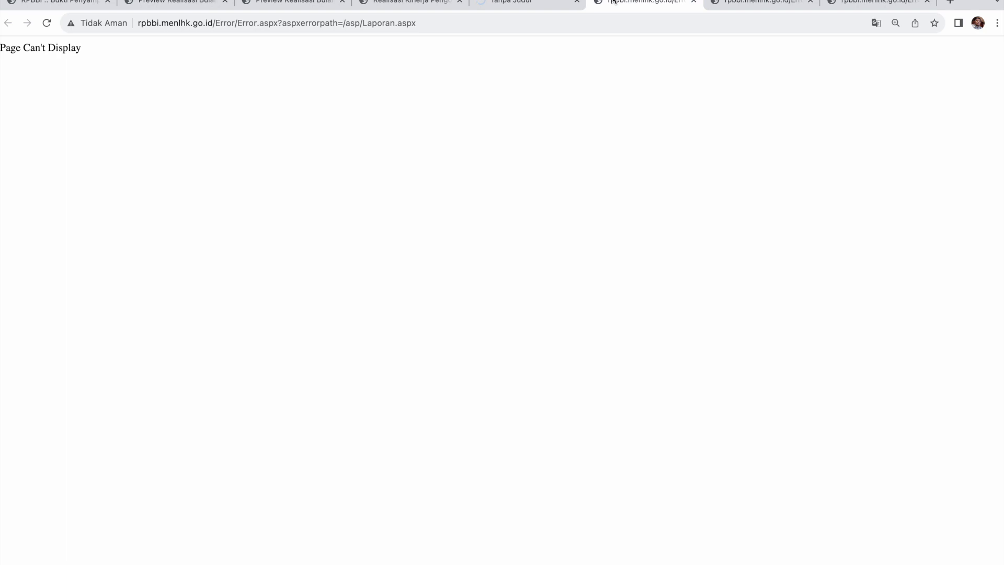
left_click(727, 3)
left_click(546, 5)
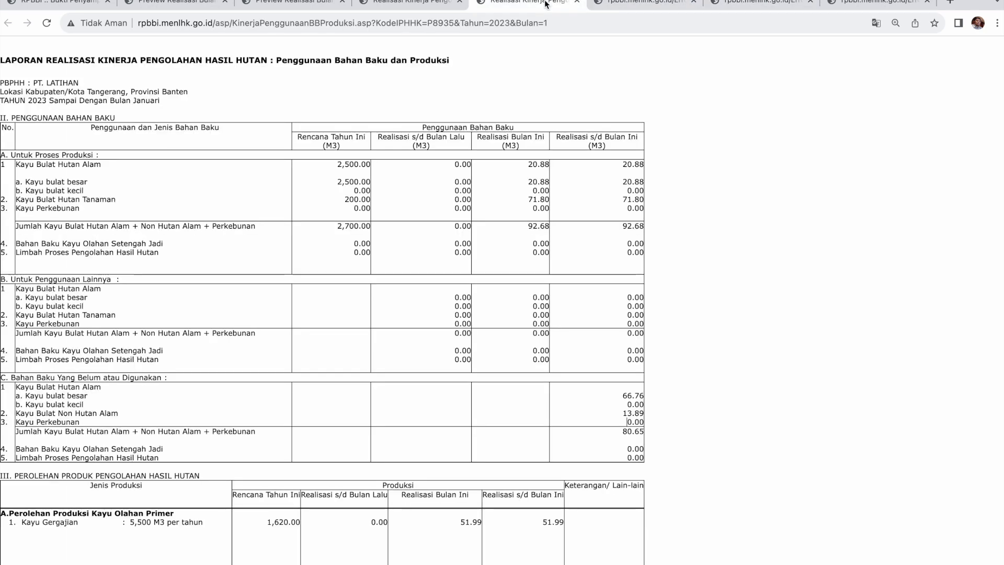
left_click(176, 2)
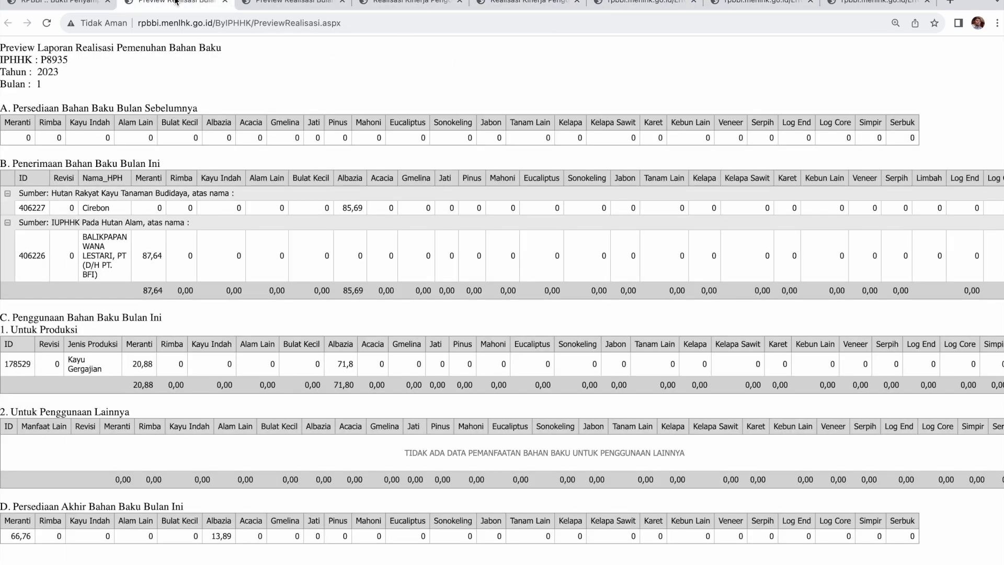